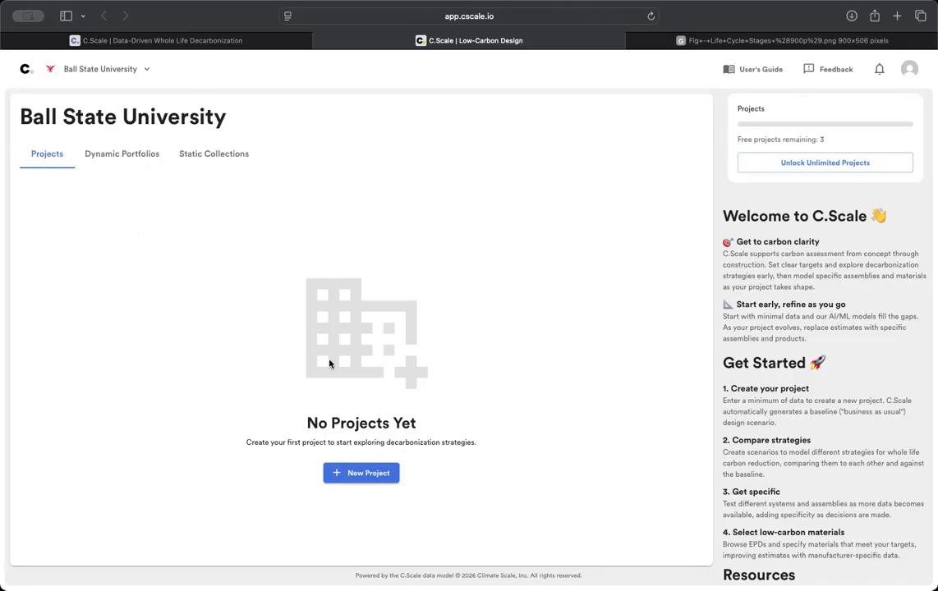
- Create a new project named 'Example Office Building' with project number 26001
{"action": "left_click", "coordinate": [361, 473]}
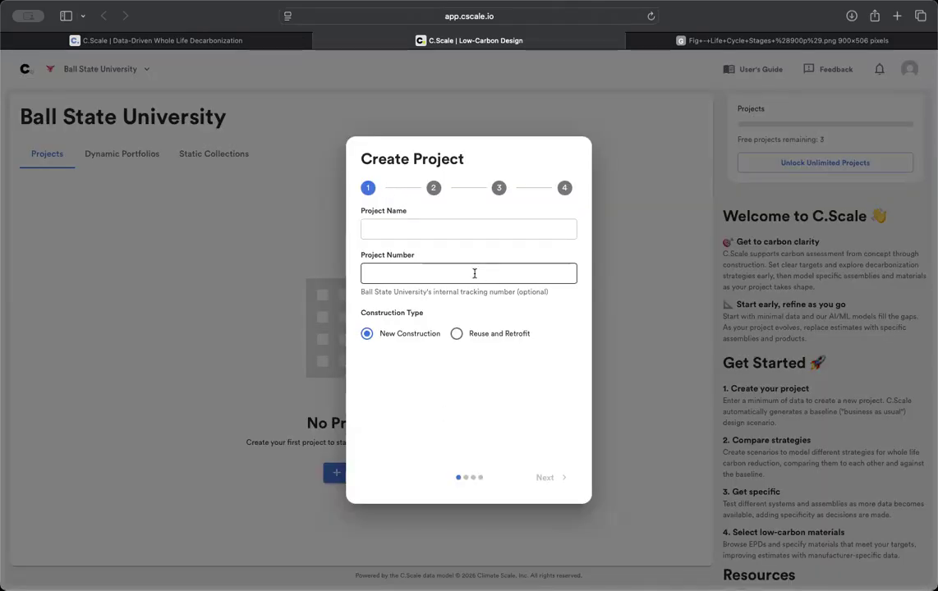
{"action": "left_click", "coordinate": [437, 229]}
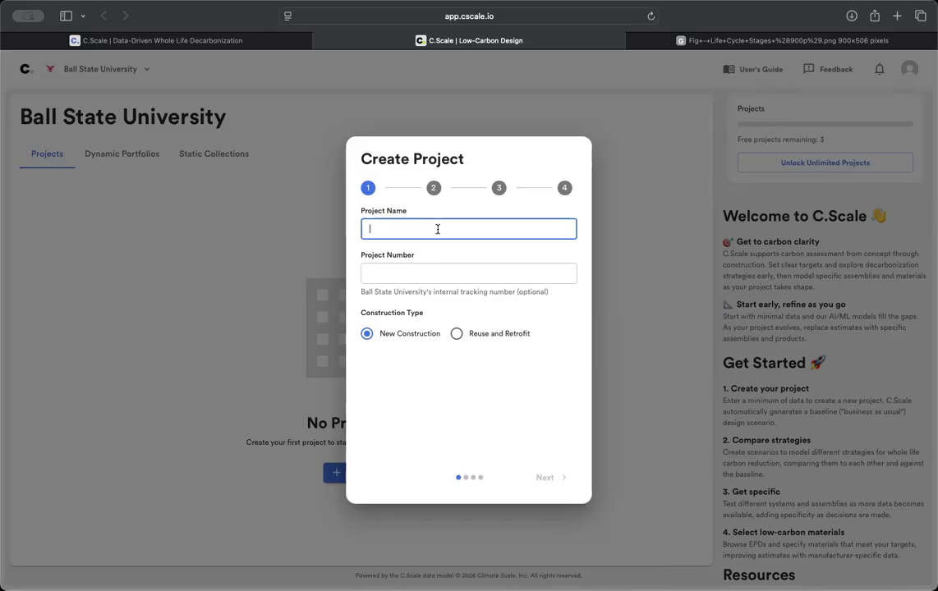
{"action": "type", "text": "Example Office Building"}
{"action": "key", "text": "Tab"}
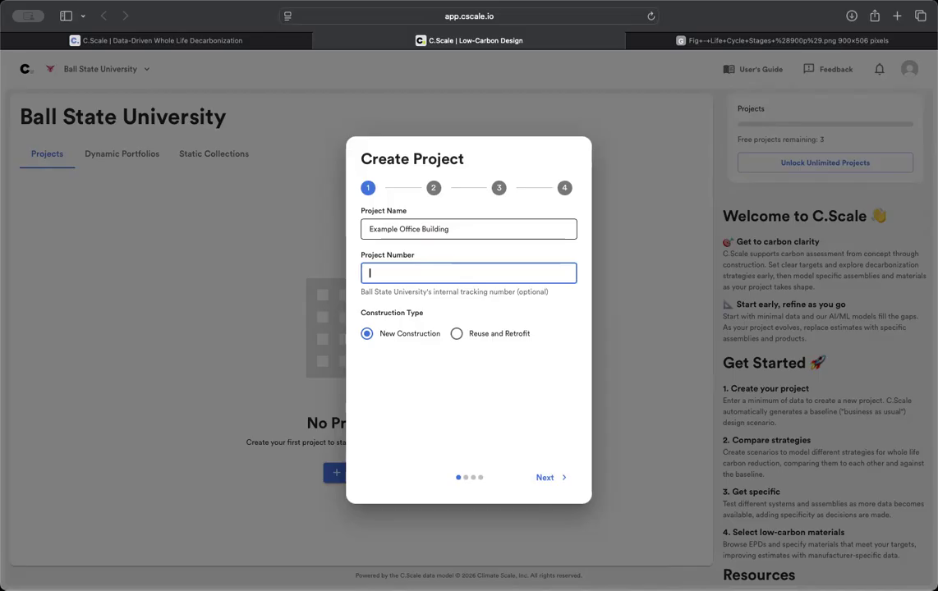
{"action": "type", "text": "26001"}
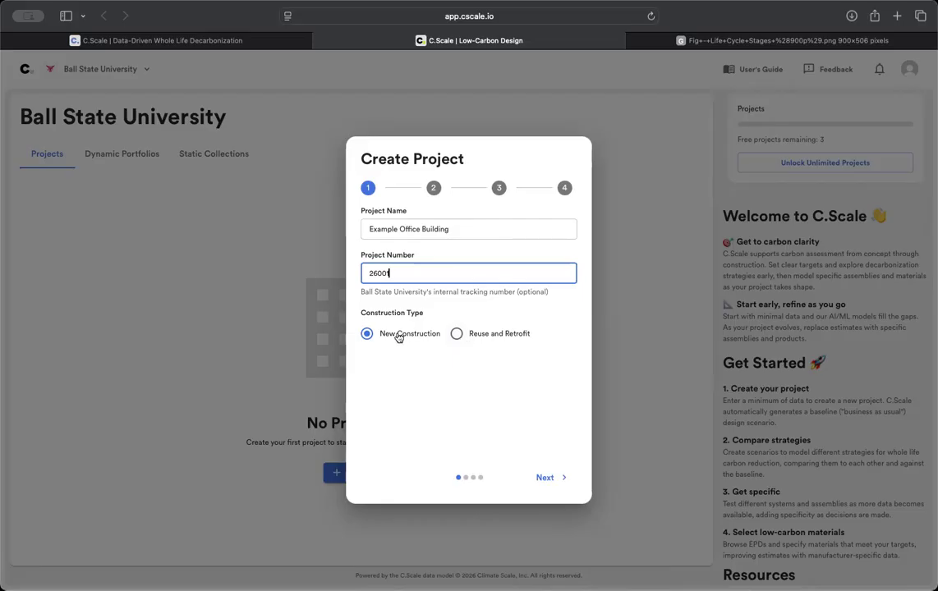
{"action": "left_click", "coordinate": [543, 480]}
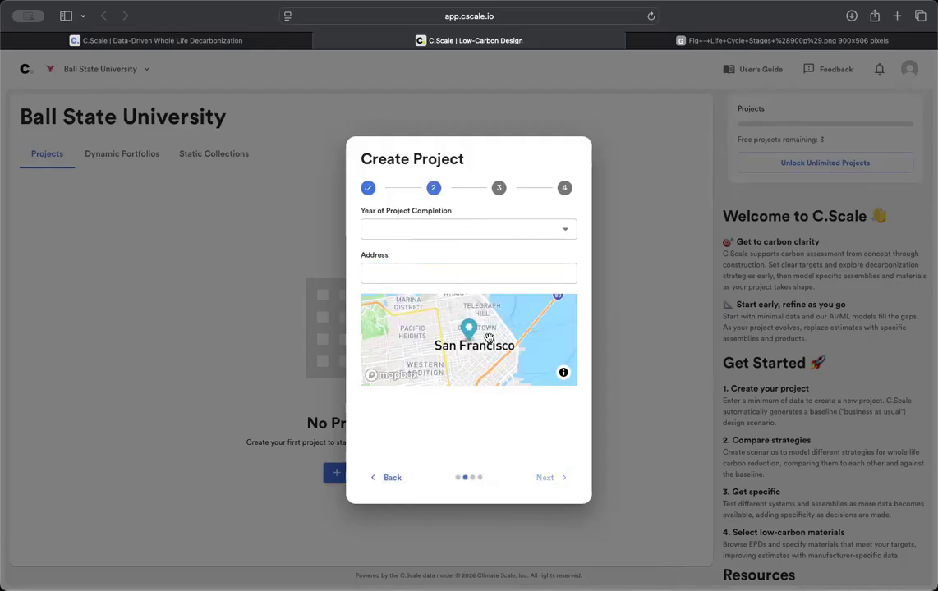
{"action": "left_click", "coordinate": [435, 233]}
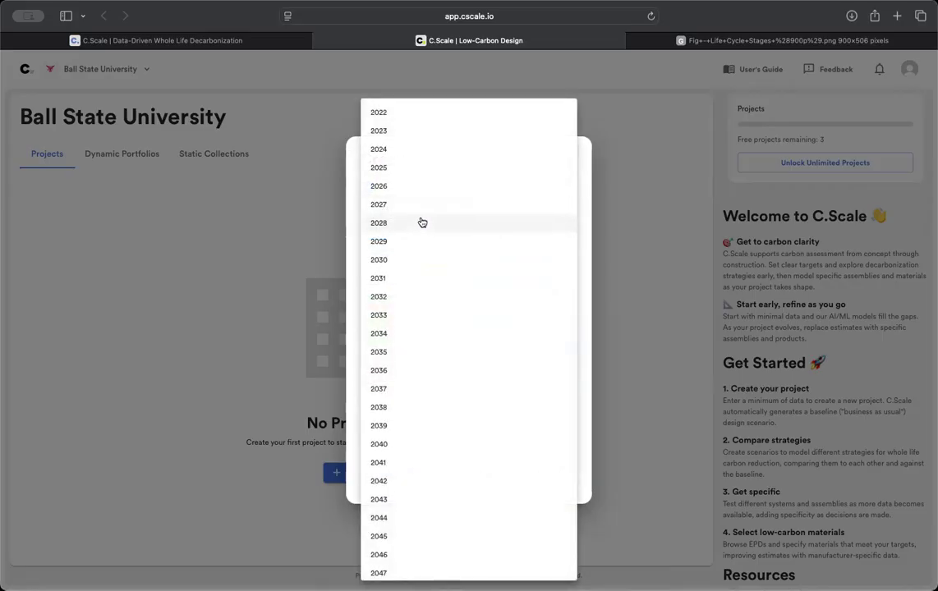
- Set the completion year to 2028 and enter the project's Indianapolis street address
{"action": "left_click", "coordinate": [421, 223]}
{"action": "left_click", "coordinate": [407, 270]}
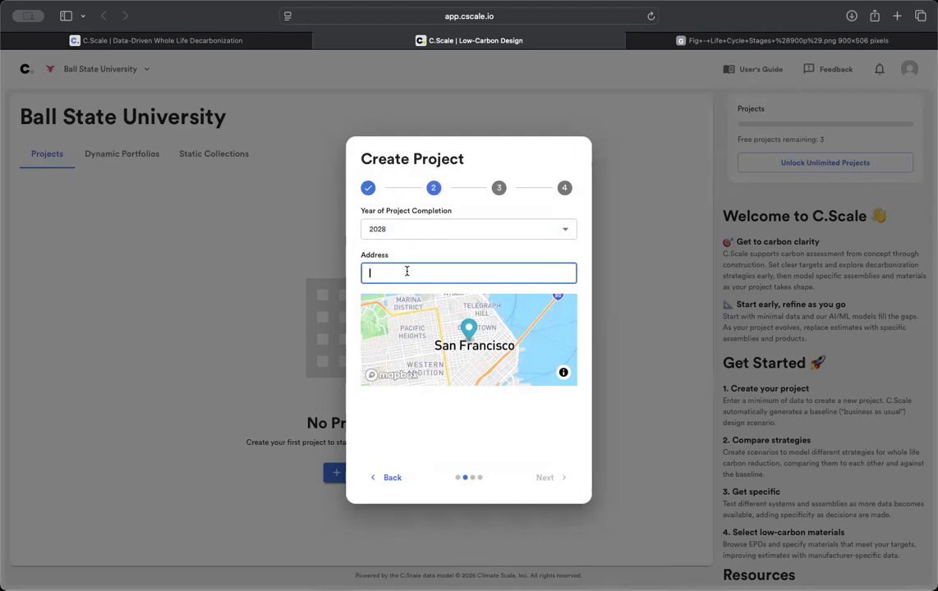
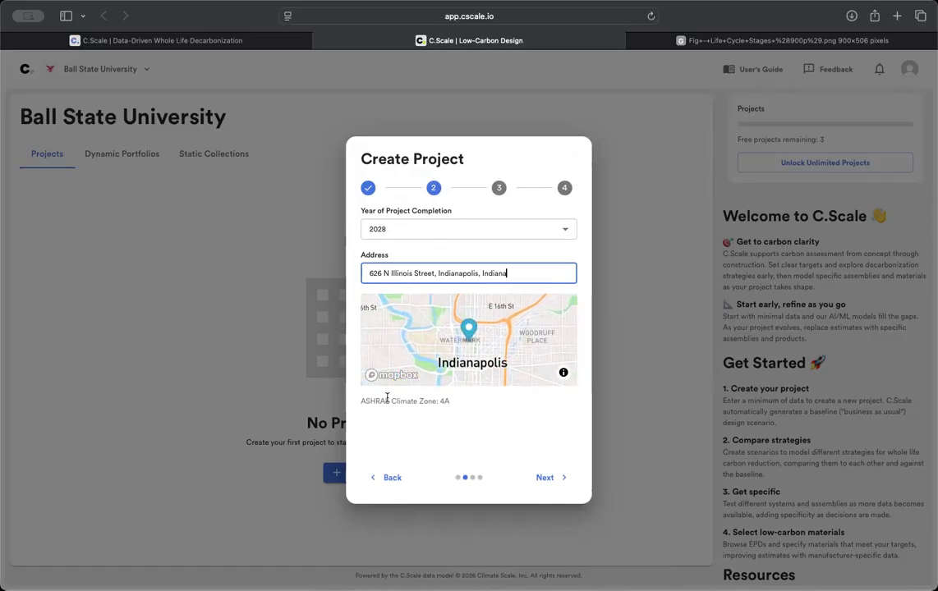
{"action": "left_click", "coordinate": [555, 479]}
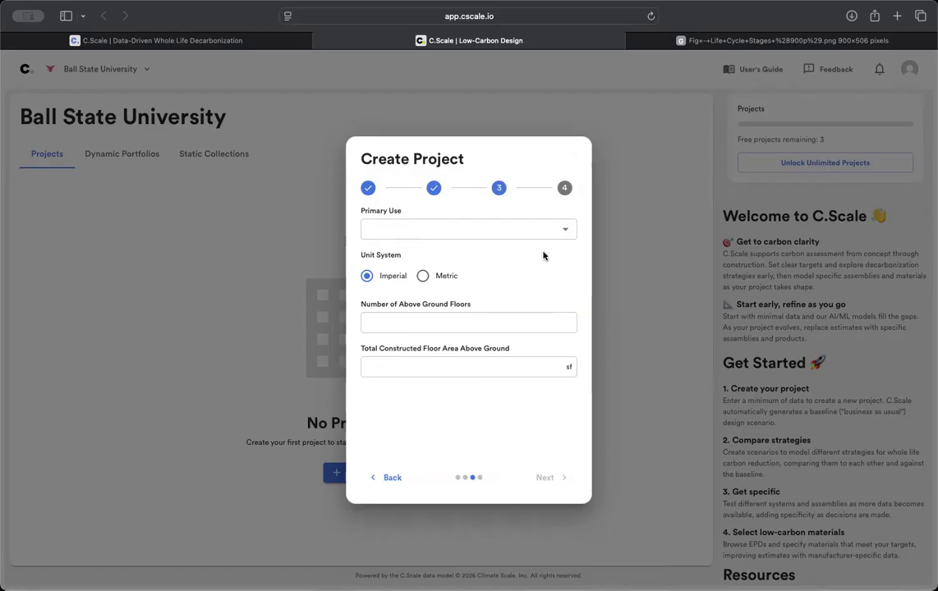
{"action": "left_click", "coordinate": [563, 231]}
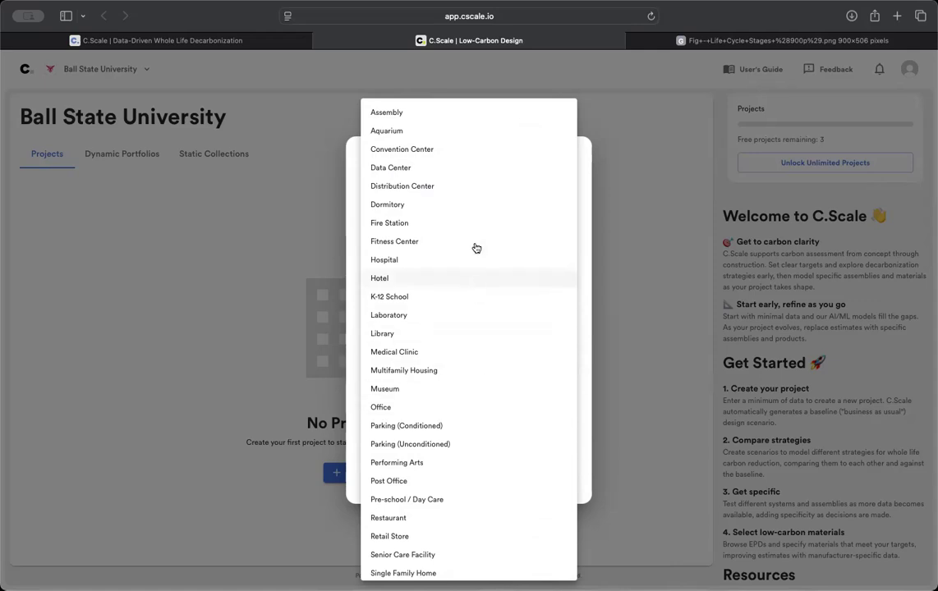
- Set the primary use to Office, with 5 floors and 40,500 sf floor area
{"action": "scroll", "coordinate": [463, 325], "scroll_direction": "down", "scroll_amount": 5}
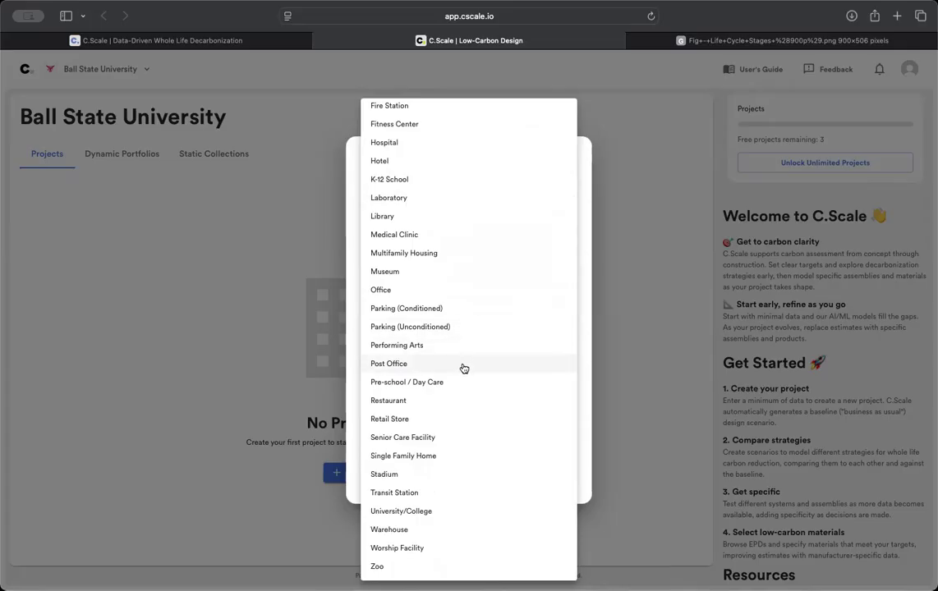
{"action": "left_click", "coordinate": [450, 295]}
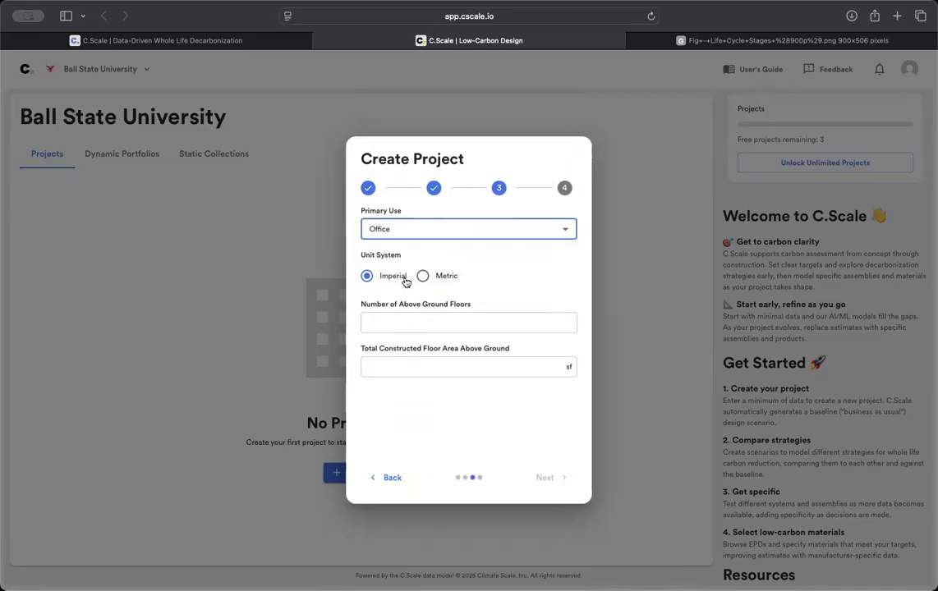
{"action": "left_click", "coordinate": [413, 323]}
{"action": "type", "text": "5"}
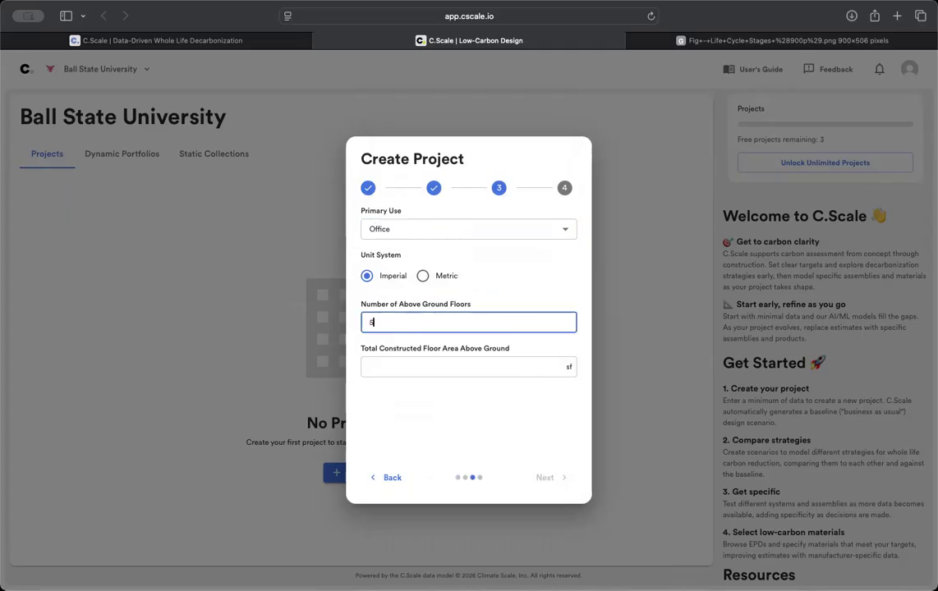
{"action": "left_click", "coordinate": [399, 364]}
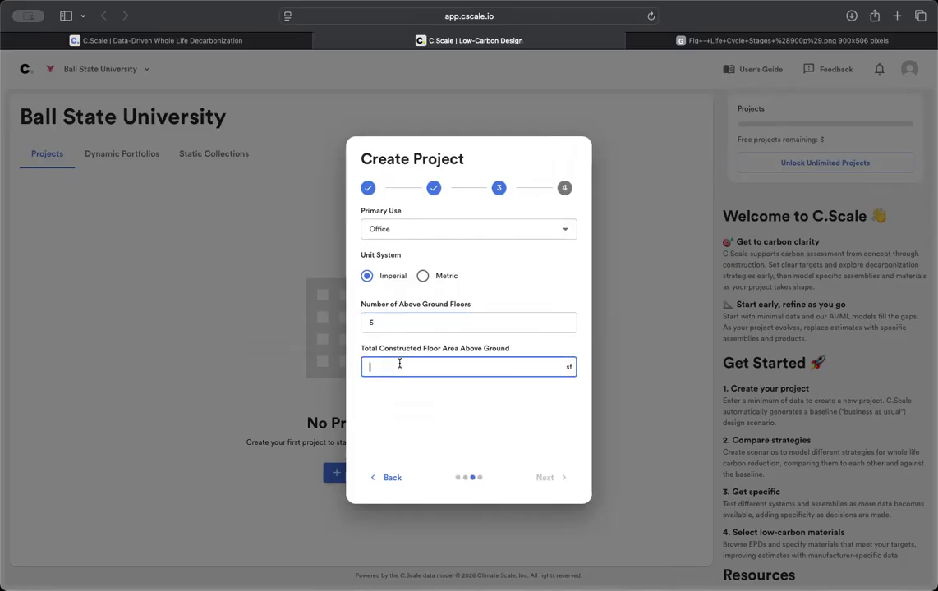
{"action": "type", "text": "40"}
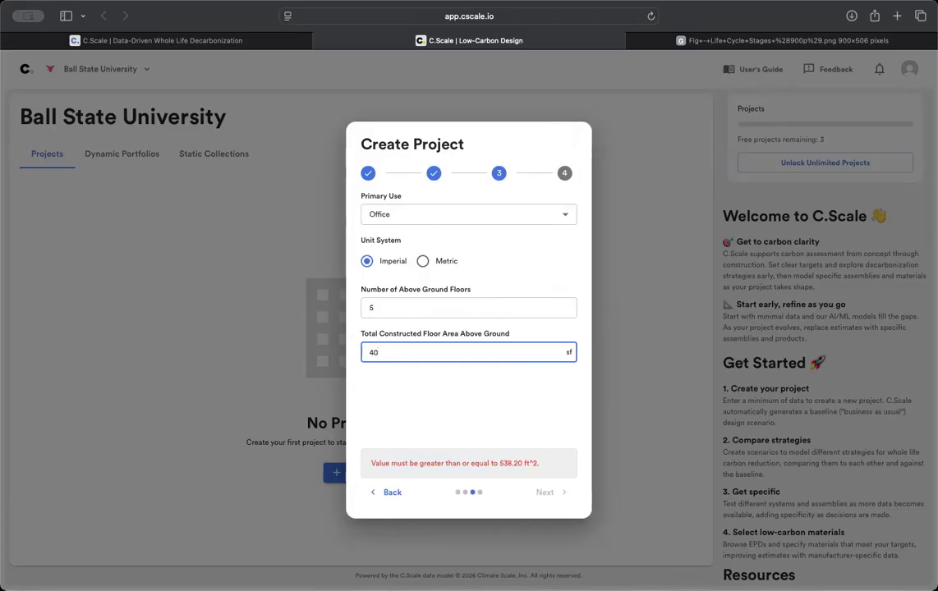
{"action": "type", "text": "500"}
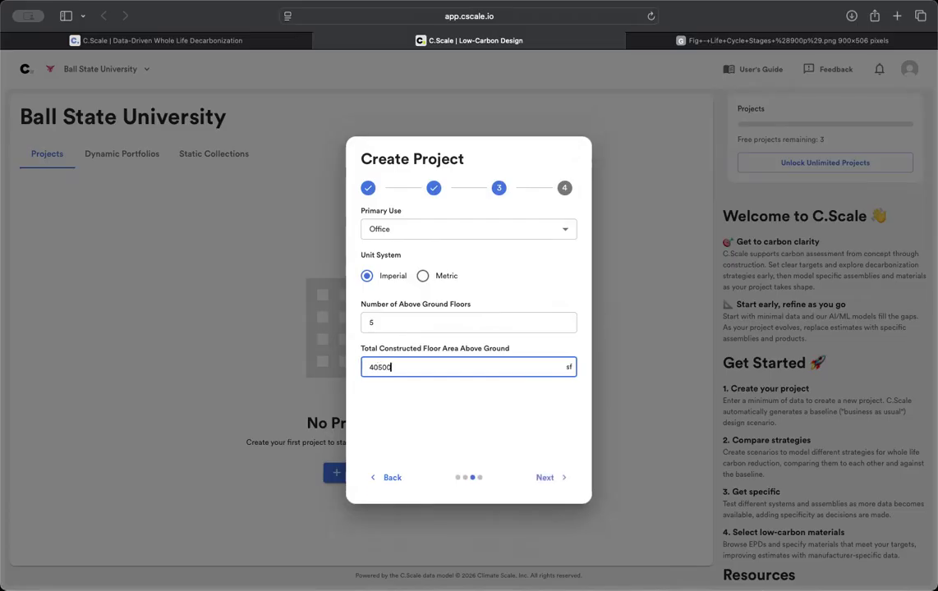
{"action": "left_click", "coordinate": [545, 478]}
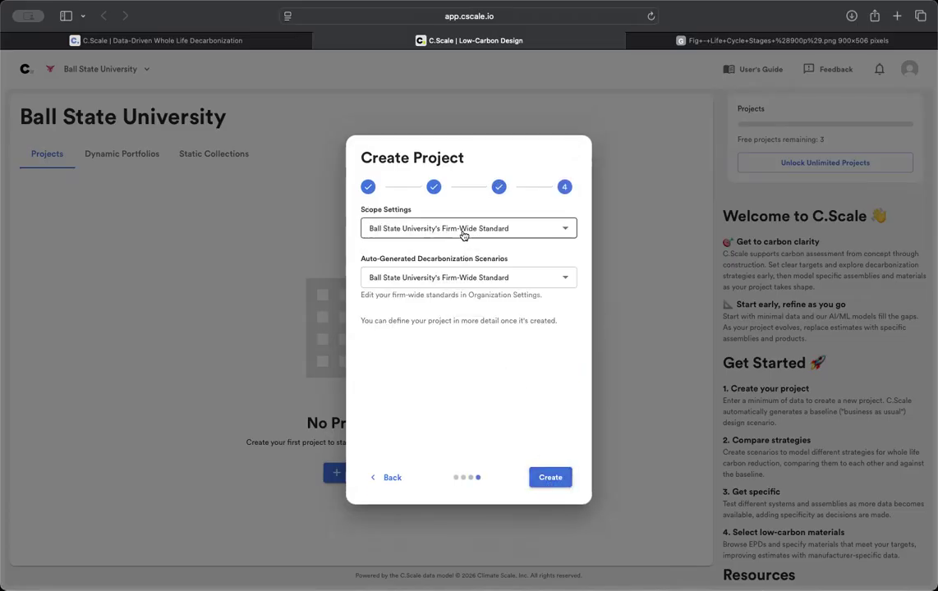
{"action": "left_click", "coordinate": [427, 230]}
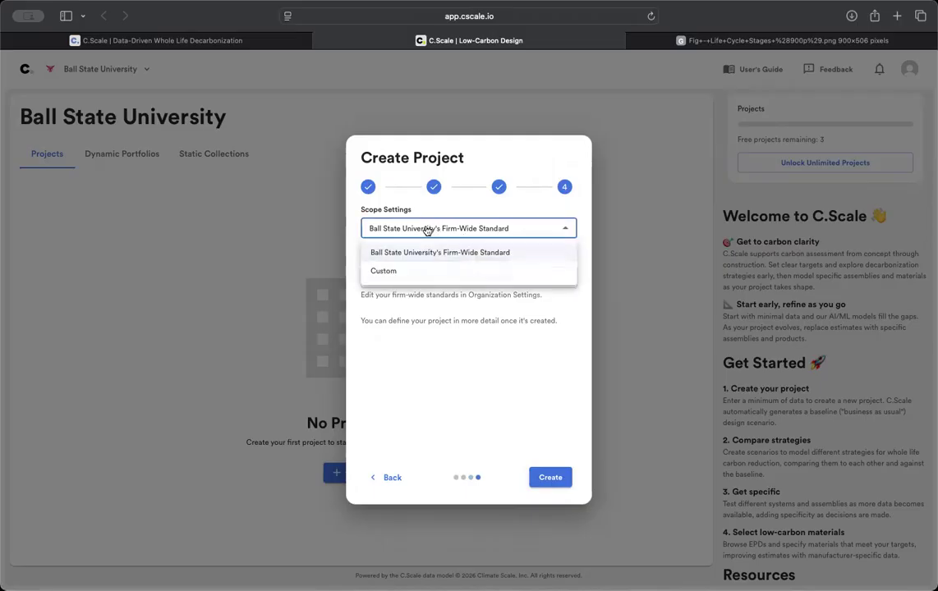
- Use a Custom scope with a 30-year period, All Categories and no auto-generated scenarios, then create the project
{"action": "left_click", "coordinate": [426, 272]}
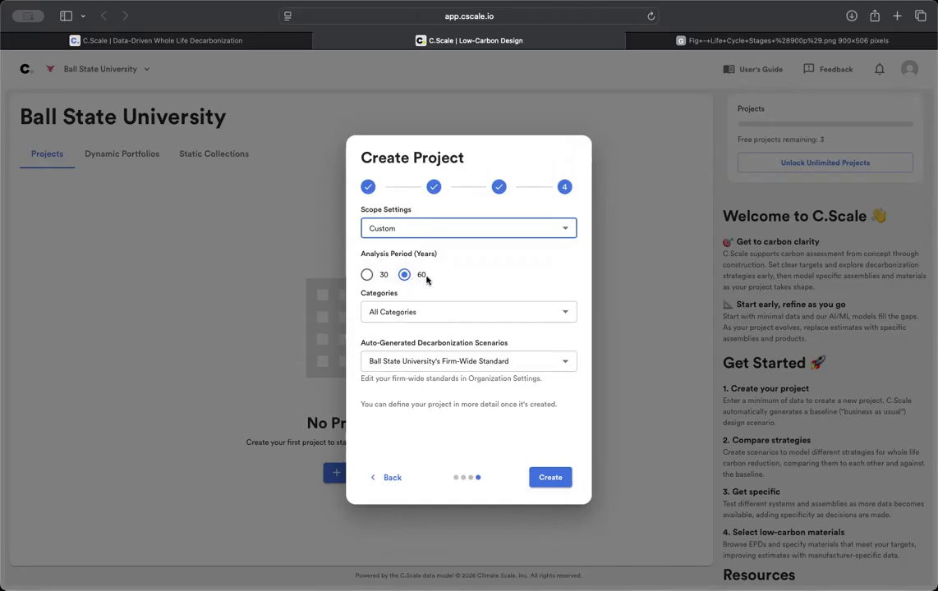
{"action": "left_click", "coordinate": [367, 274]}
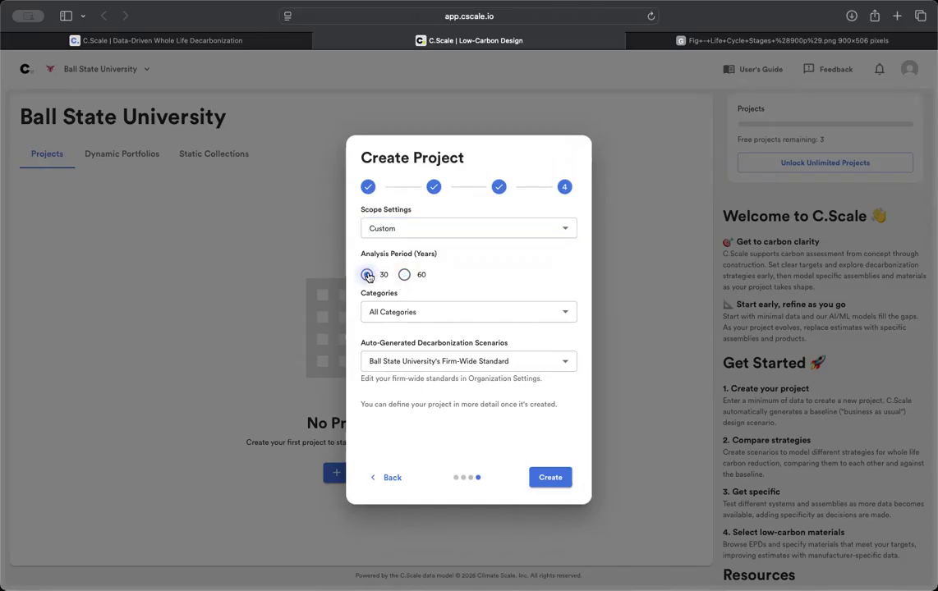
{"action": "left_click", "coordinate": [401, 317]}
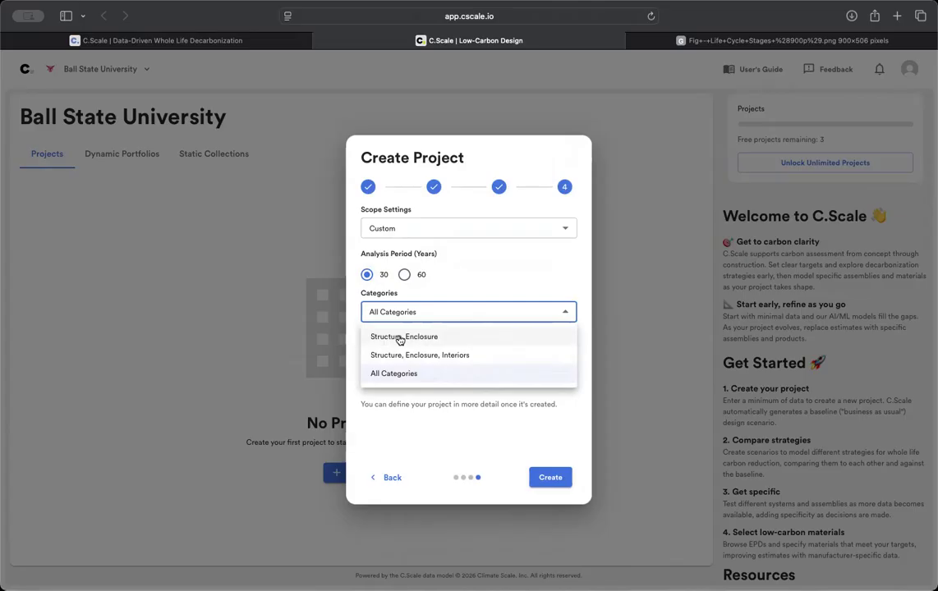
{"action": "left_click", "coordinate": [437, 375]}
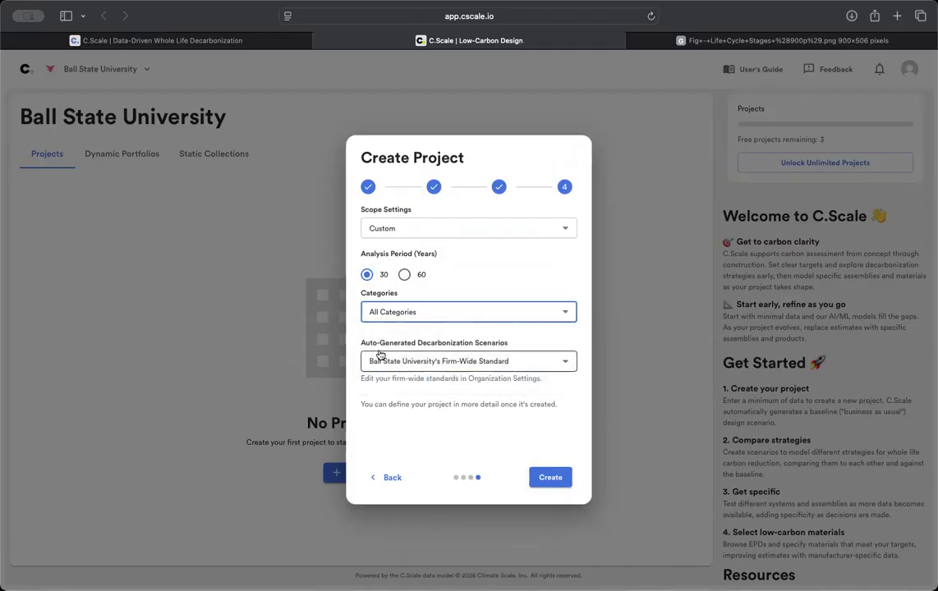
{"action": "left_click", "coordinate": [445, 363]}
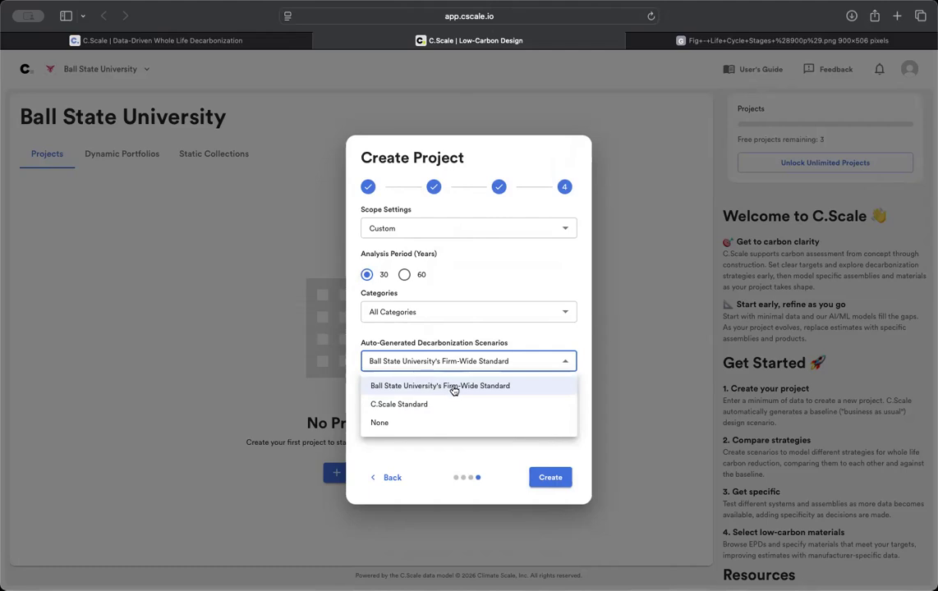
{"action": "left_click", "coordinate": [410, 429]}
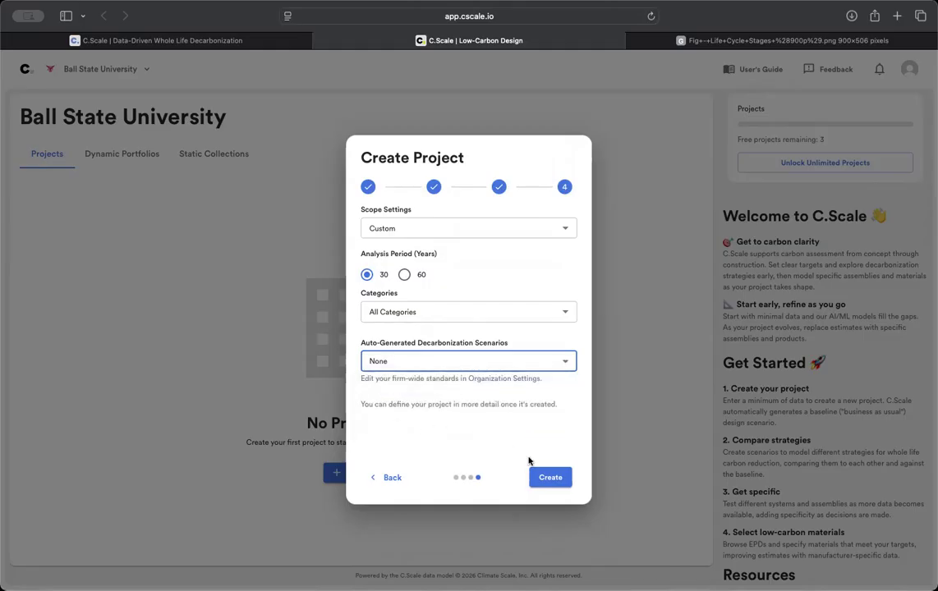
{"action": "left_click", "coordinate": [550, 479]}
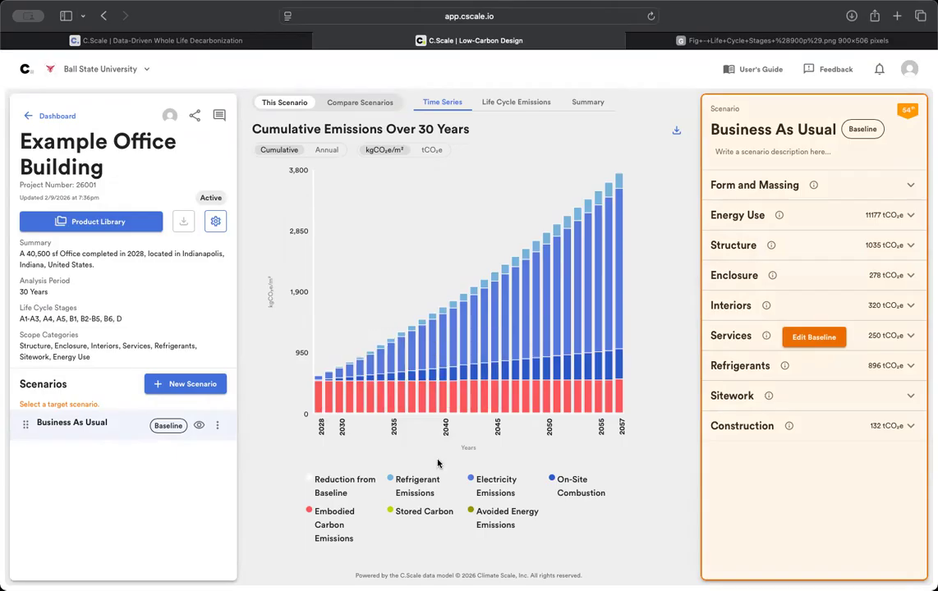
- Review the Business As Usual cumulative emissions chart, checking individual bar values
{"action": "mouse_move", "coordinate": [319, 417]}
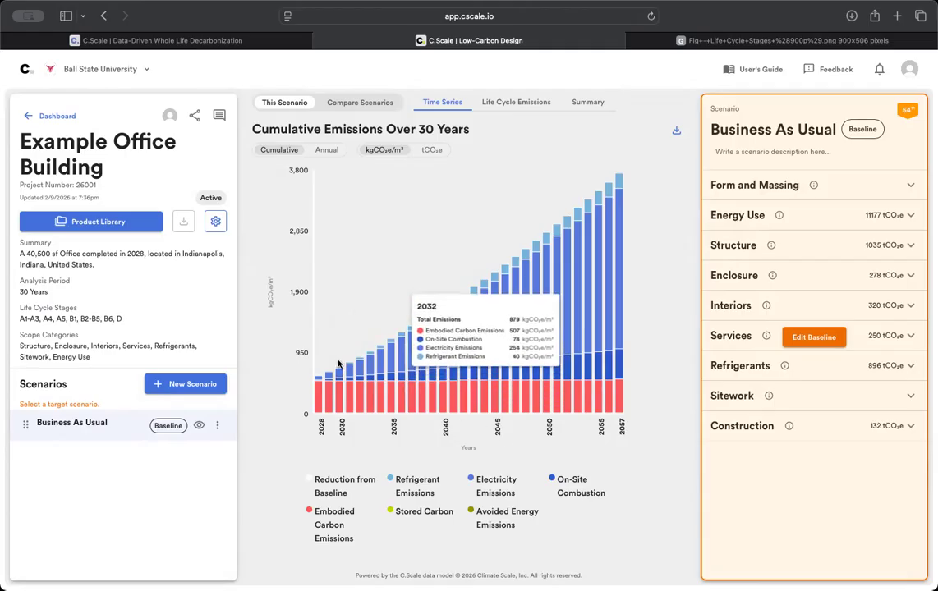
- Switch the chart from annual to cumulative, comparing tCO₂e with kgCO₂e/m² units
{"action": "left_click", "coordinate": [334, 151]}
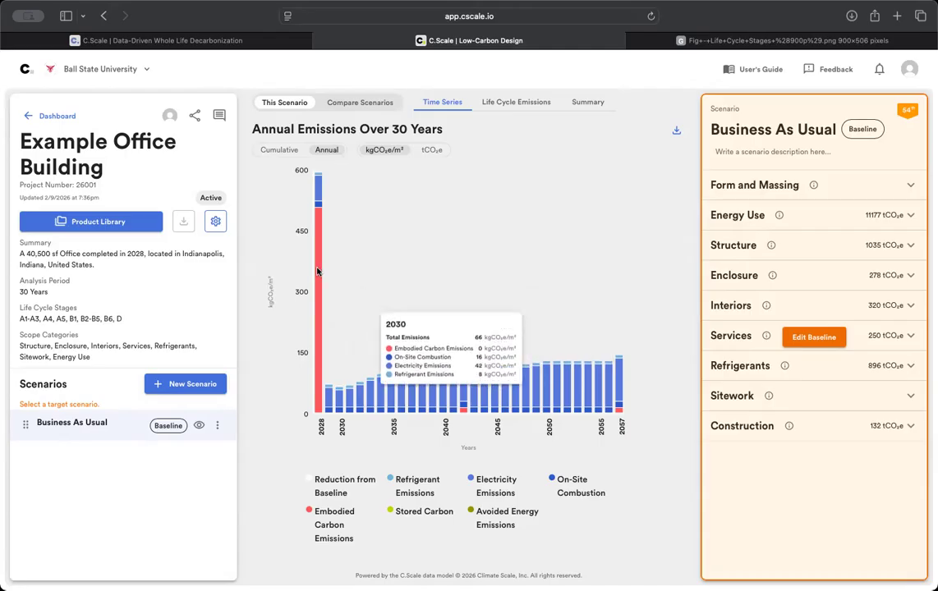
{"action": "left_click", "coordinate": [288, 151]}
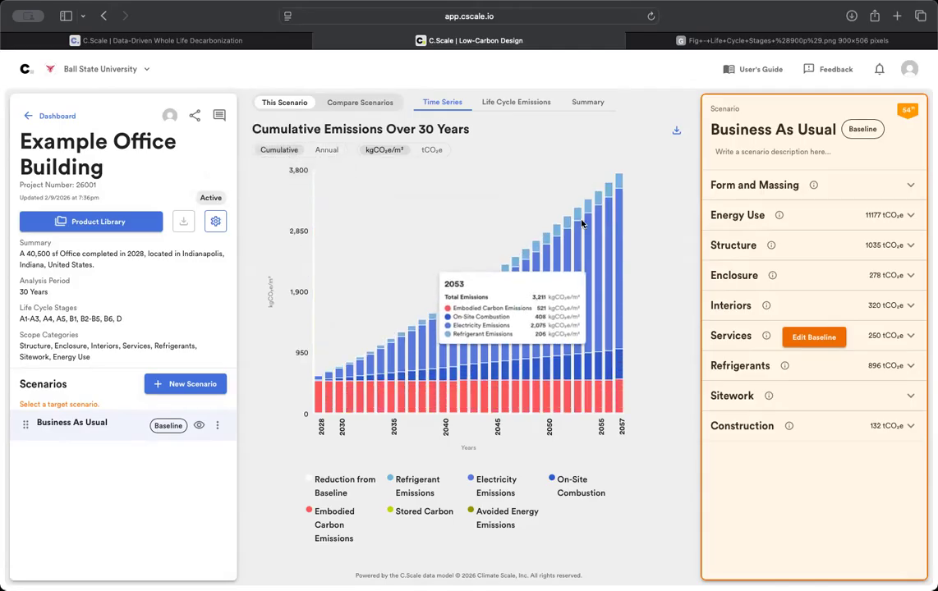
{"action": "left_click", "coordinate": [430, 154]}
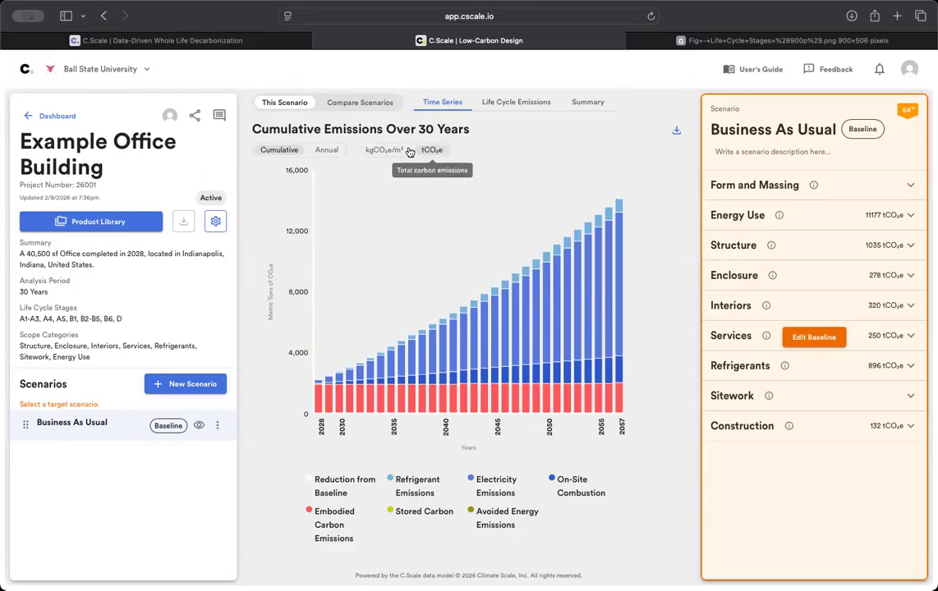
{"action": "left_click", "coordinate": [391, 152]}
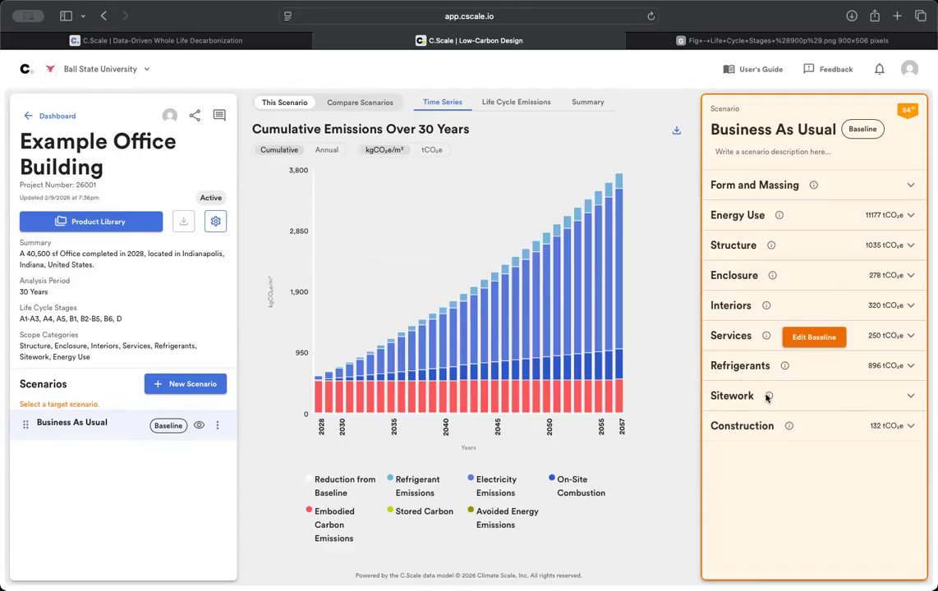
- In the baseline's Form and Massing, set floor-to-floor height 14 ft and window-to-wall ratio 0.40
{"action": "left_click", "coordinate": [815, 339]}
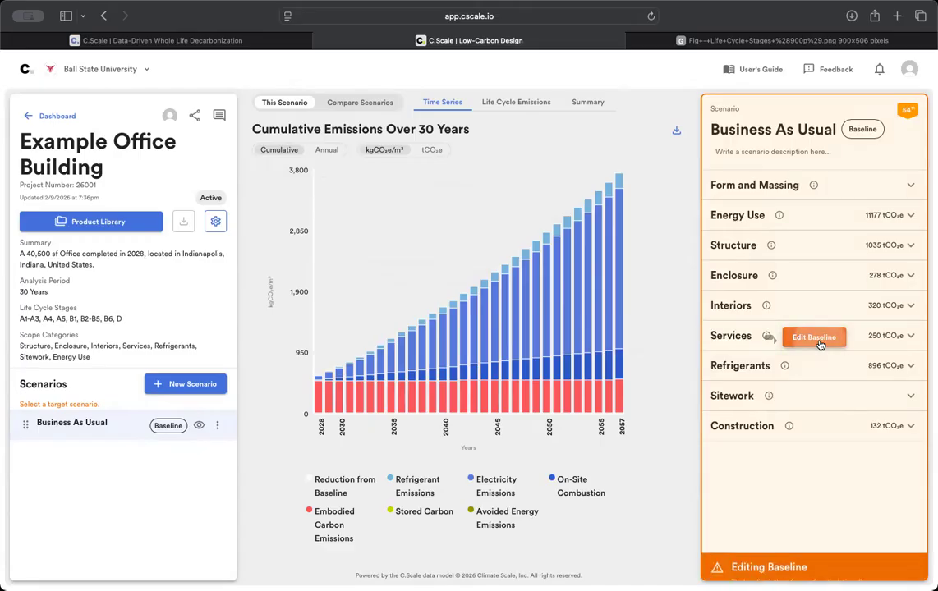
{"action": "left_click", "coordinate": [781, 188]}
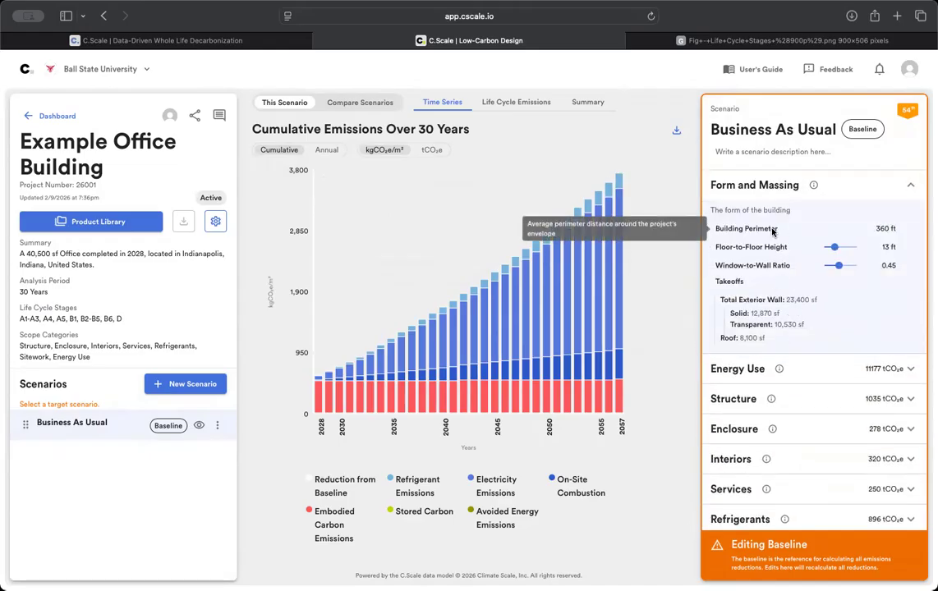
{"action": "left_click", "coordinate": [884, 247]}
{"action": "key", "text": "BackSpace"}
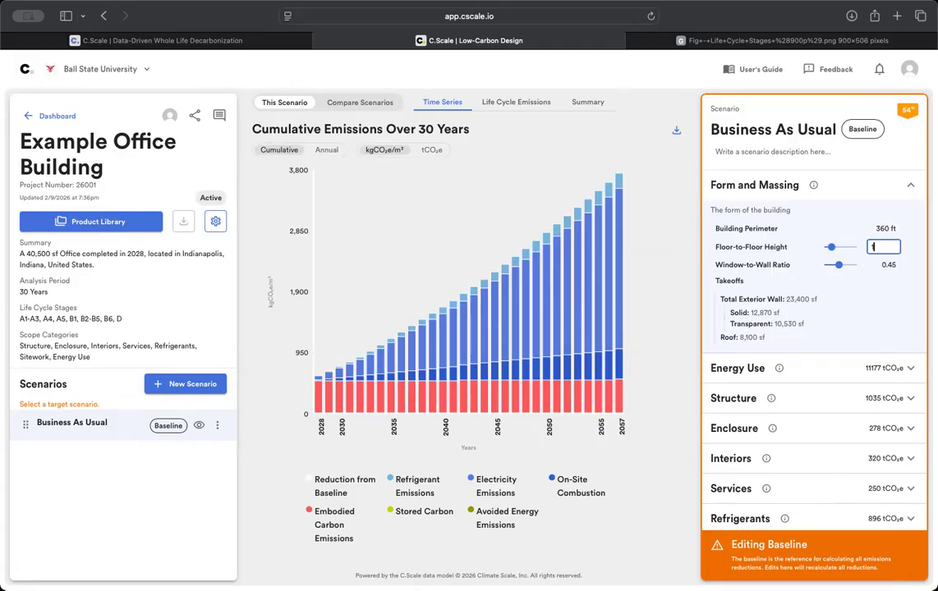
{"action": "type", "text": "4"}
{"action": "key", "text": "Return"}
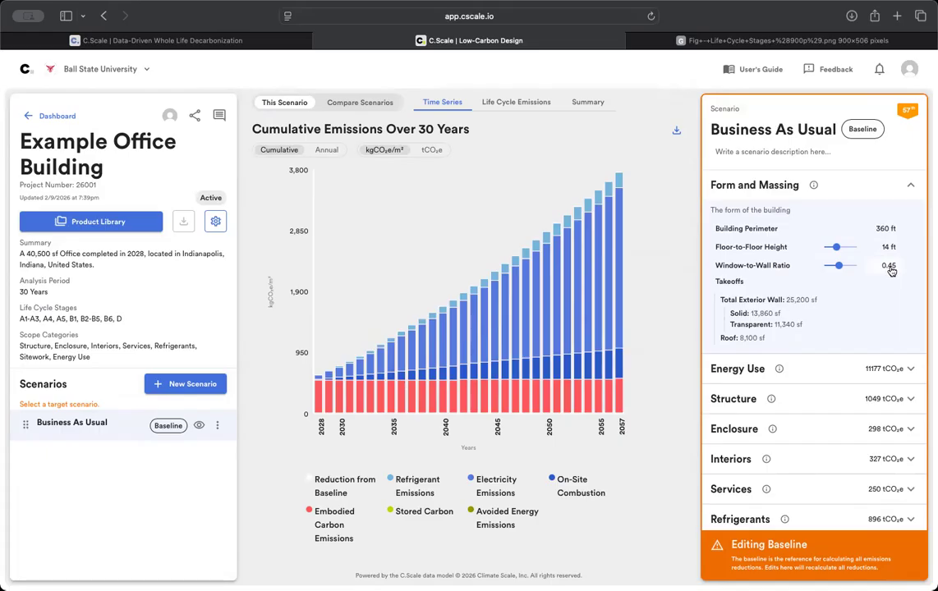
{"action": "left_click", "coordinate": [889, 267]}
{"action": "key", "text": "BackSpace"}
{"action": "key", "text": "Return"}
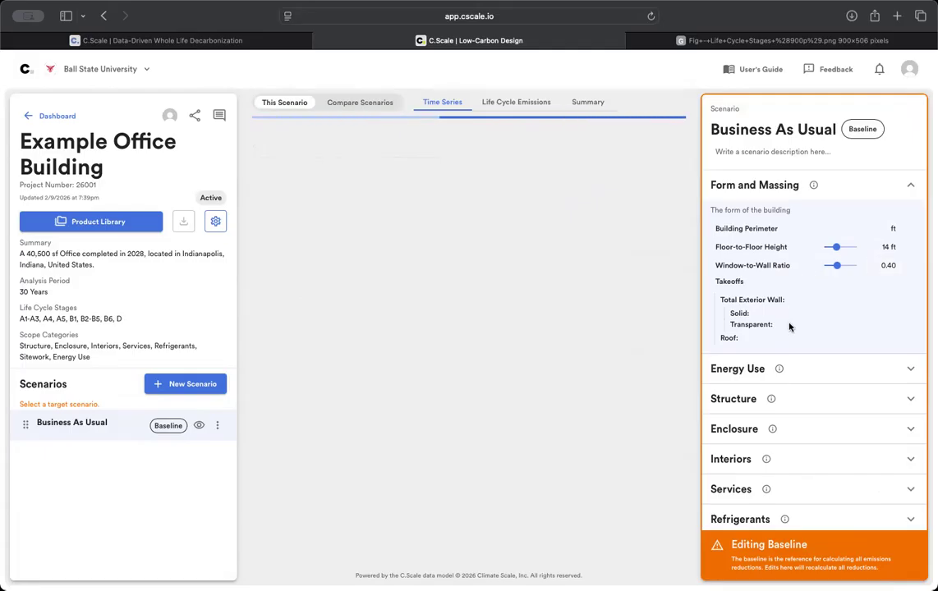
{"action": "scroll", "coordinate": [763, 282], "scroll_direction": "down", "scroll_amount": 1}
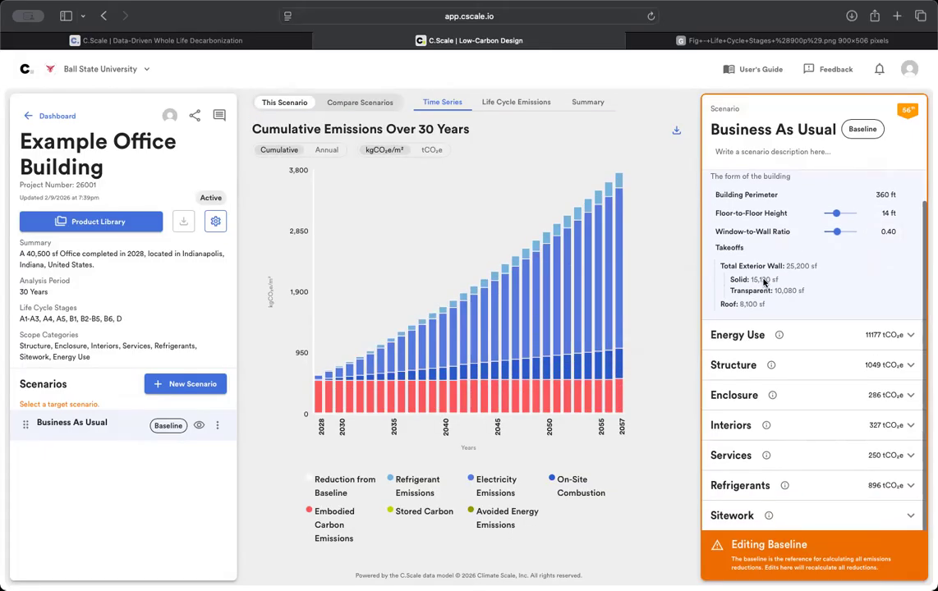
{"action": "left_click", "coordinate": [738, 335]}
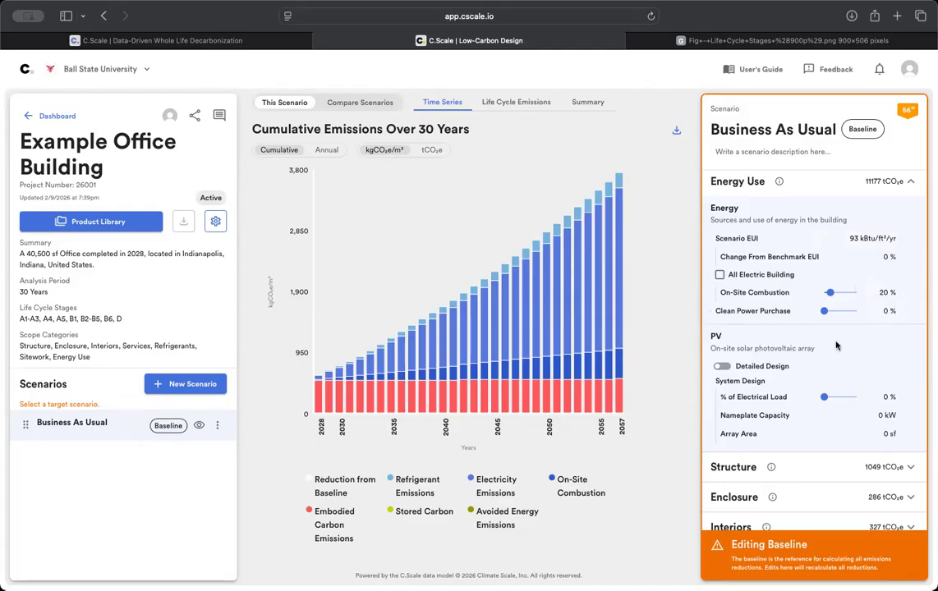
- Scroll through the baseline's Energy Use and on-site PV settings
{"action": "scroll", "coordinate": [747, 310], "scroll_direction": "down", "scroll_amount": 3}
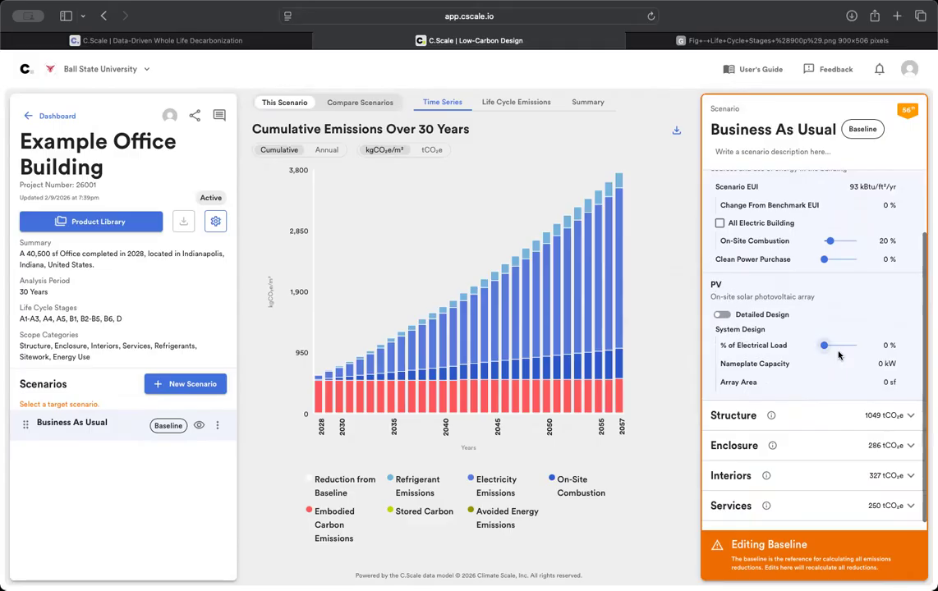
- Expand the baseline's Structure section, showing reinforced concrete at average efficiency
{"action": "left_click", "coordinate": [804, 415]}
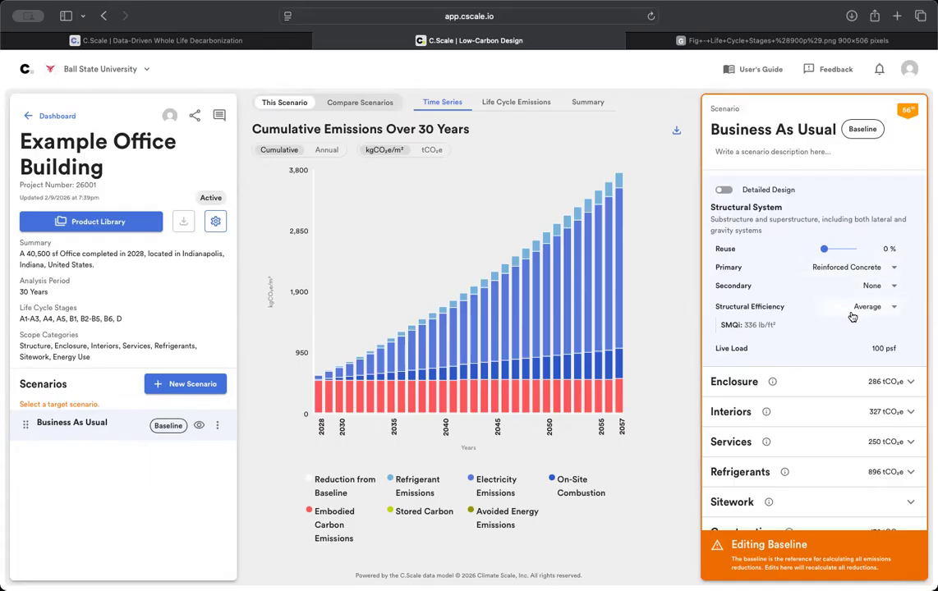
{"action": "left_click", "coordinate": [847, 390]}
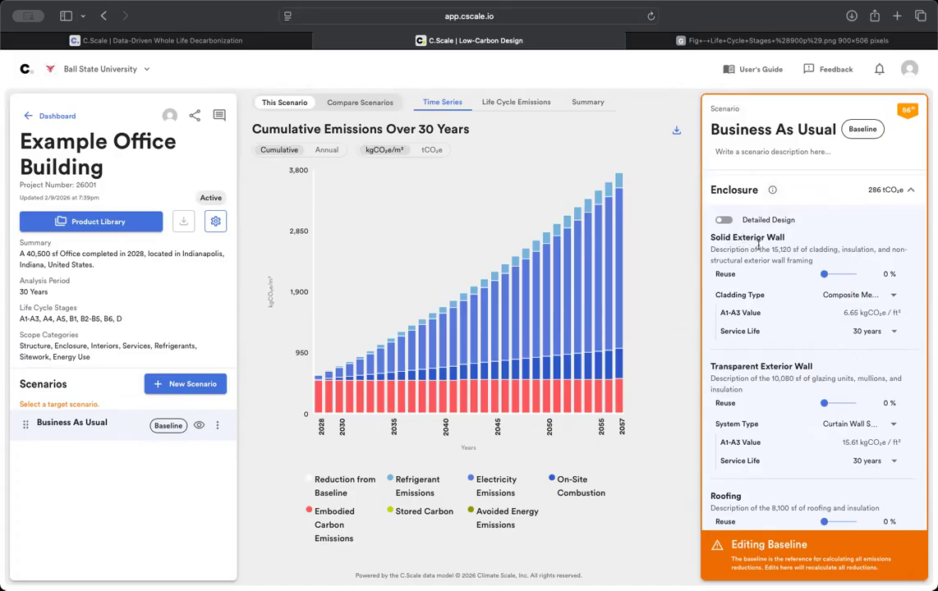
- Change the solid wall cladding to Thin Brick Masonry Veneer, keeping 30-year service life and curtain wall glazing
{"action": "left_click_drag", "start_coordinate": [728, 365], "coordinate": [741, 366]}
{"action": "left_click", "coordinate": [723, 494]}
{"action": "left_click", "coordinate": [858, 296]}
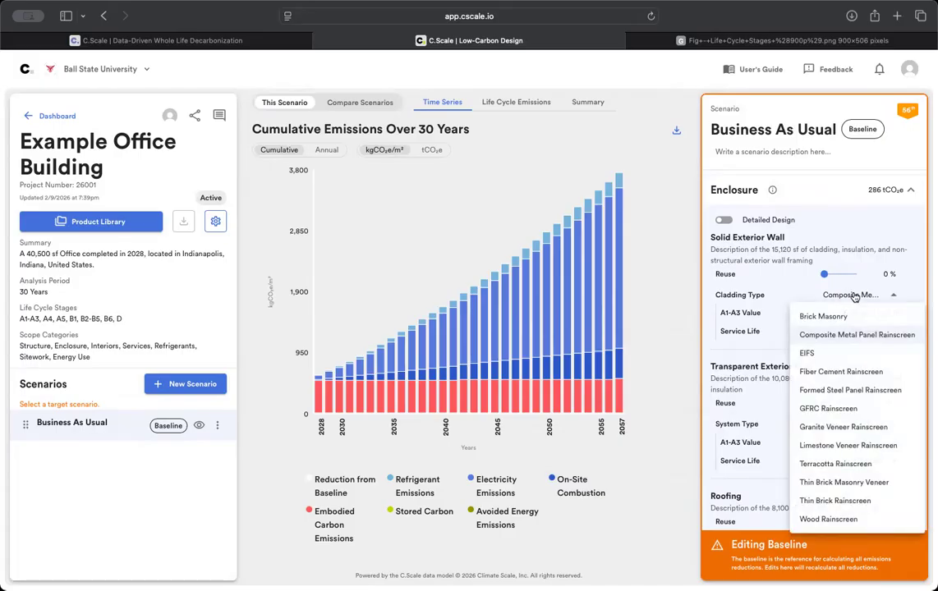
{"action": "left_click", "coordinate": [854, 485]}
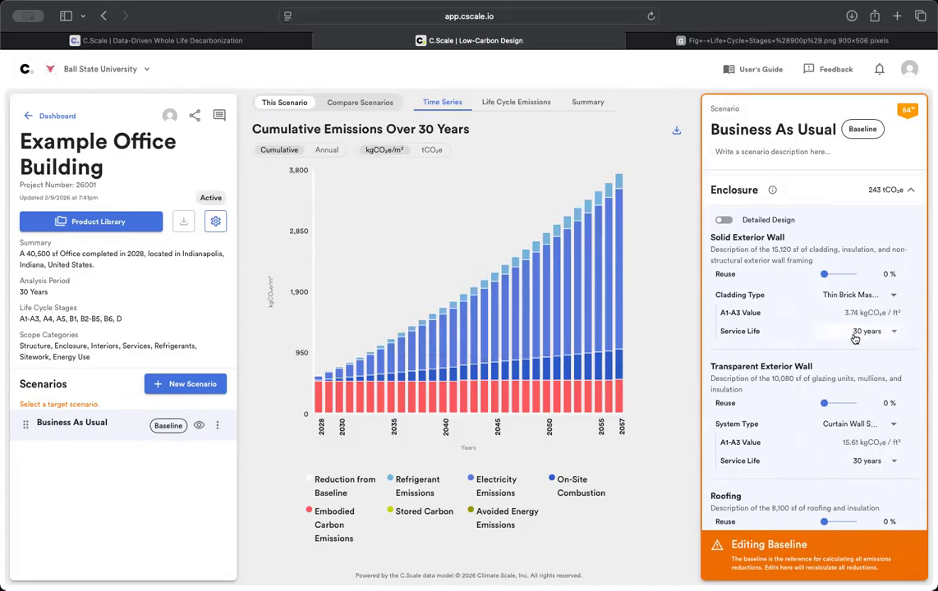
{"action": "left_click", "coordinate": [883, 335]}
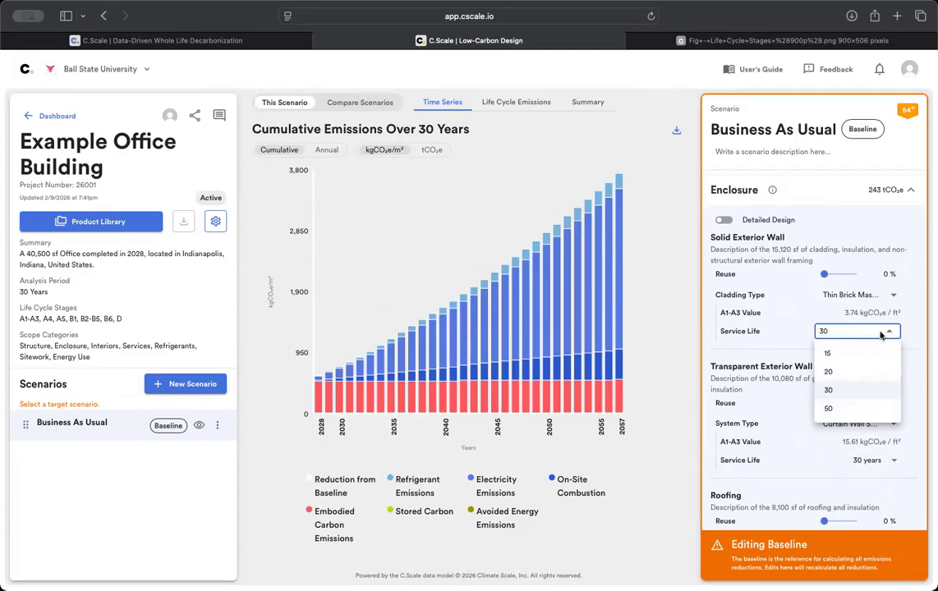
{"action": "left_click", "coordinate": [791, 354]}
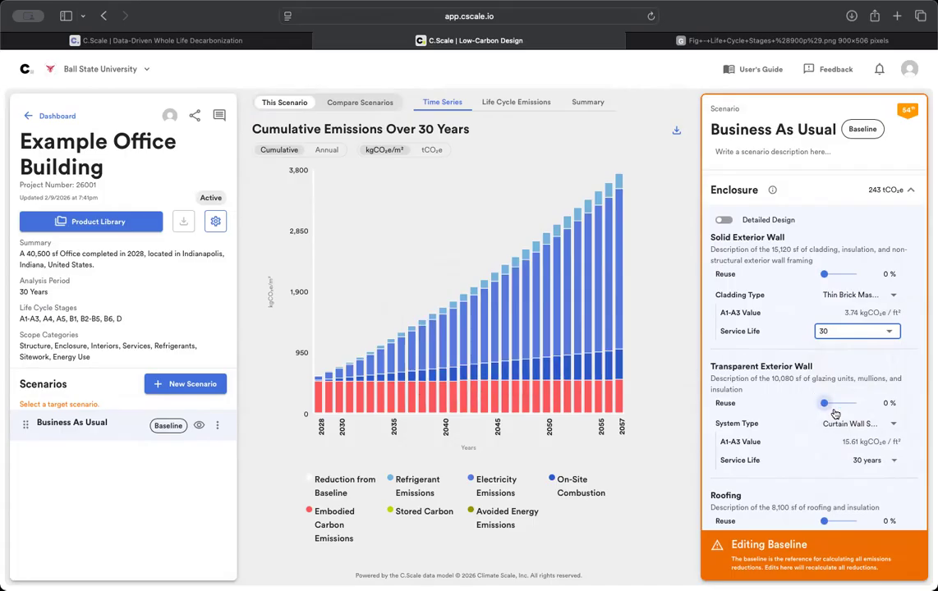
{"action": "left_click", "coordinate": [877, 428]}
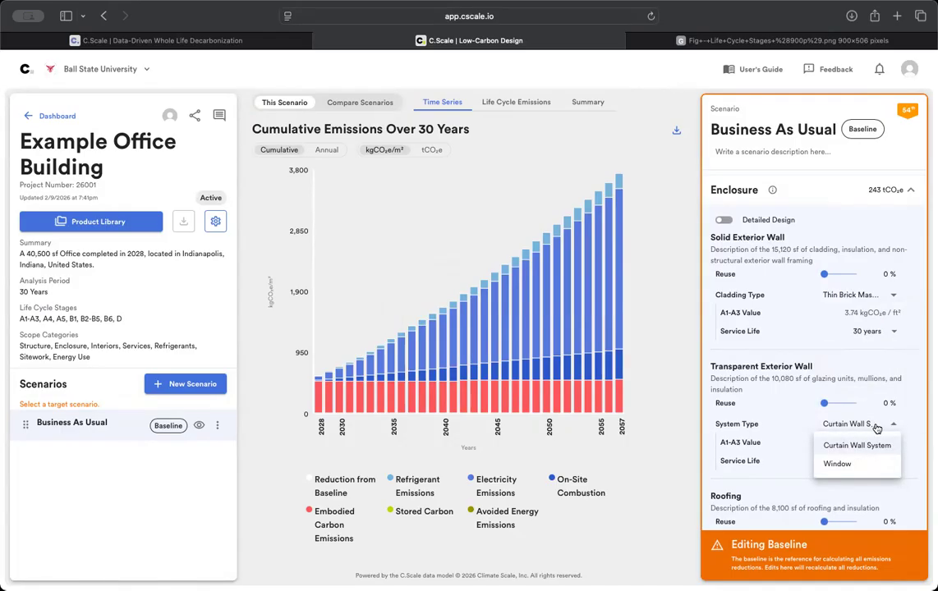
{"action": "left_click", "coordinate": [863, 427]}
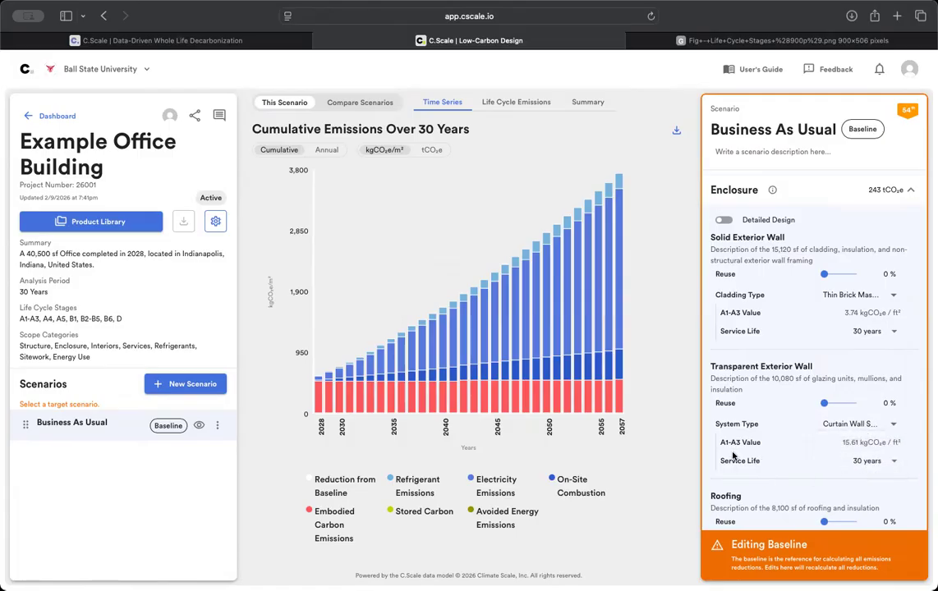
{"action": "scroll", "coordinate": [822, 468], "scroll_direction": "down", "scroll_amount": 2}
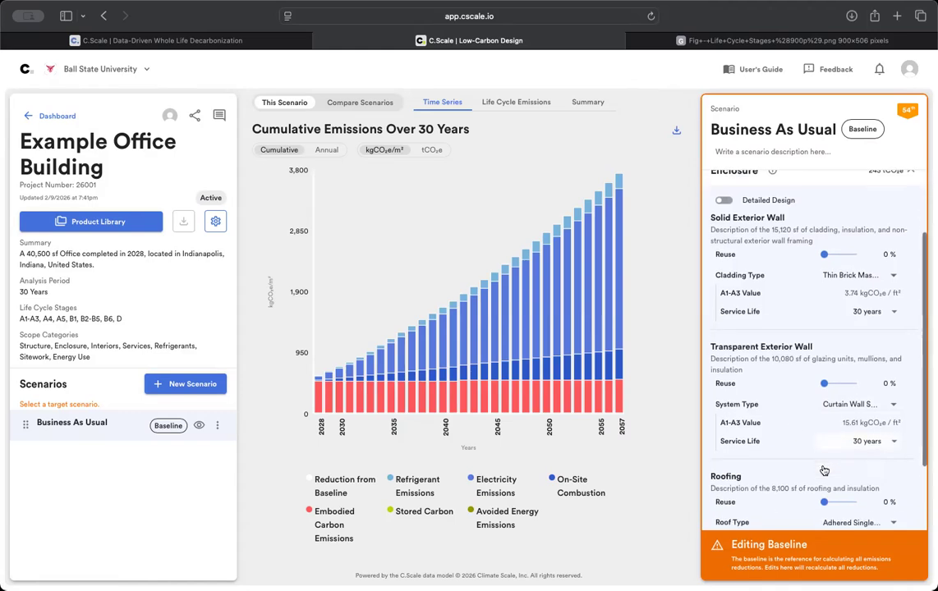
- Change the baseline roof type to PVC Membrane and expand the Interiors settings
{"action": "scroll", "coordinate": [822, 453], "scroll_direction": "down", "scroll_amount": 2}
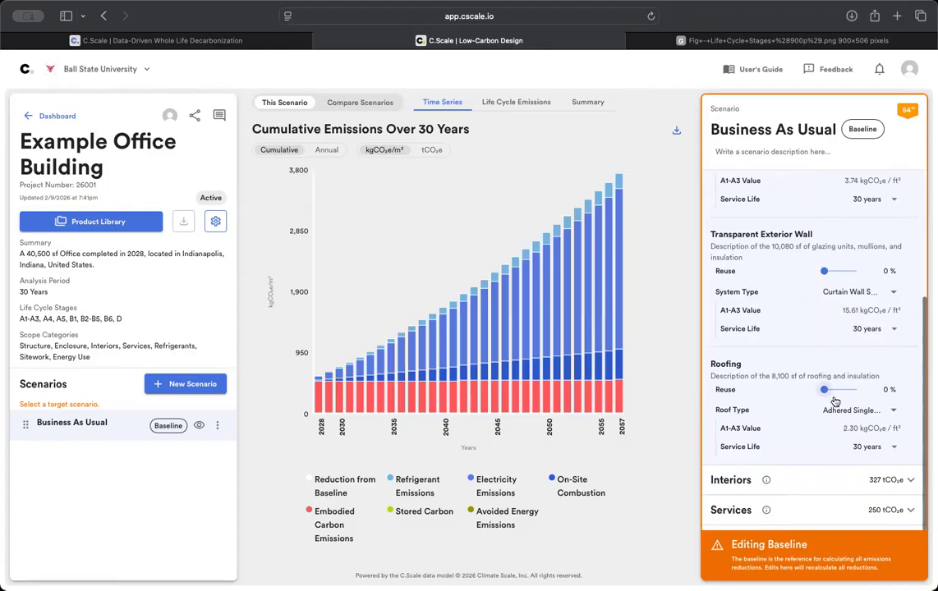
{"action": "left_click", "coordinate": [836, 414]}
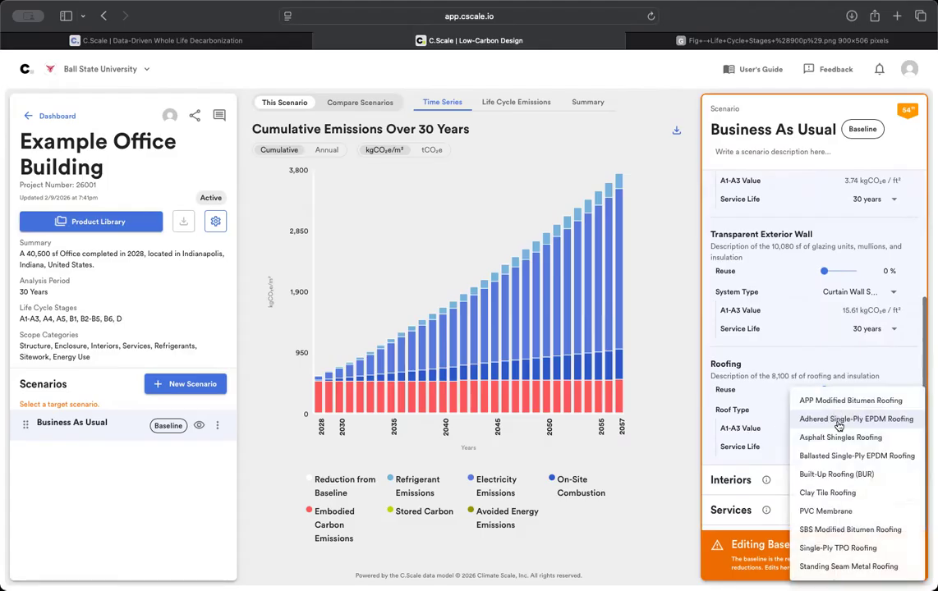
{"action": "left_click", "coordinate": [853, 514]}
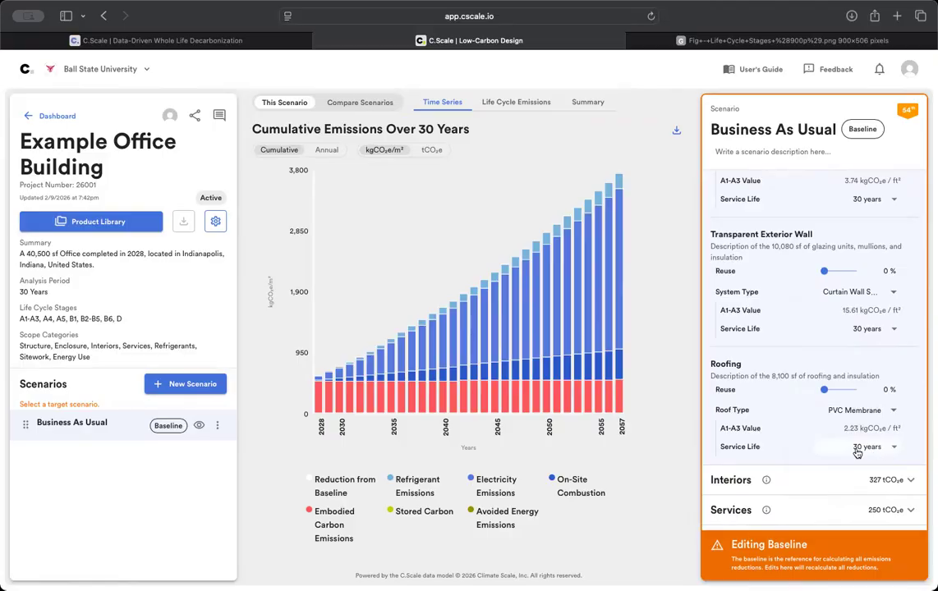
{"action": "scroll", "coordinate": [818, 448], "scroll_direction": "down", "scroll_amount": 1}
{"action": "left_click", "coordinate": [818, 447]}
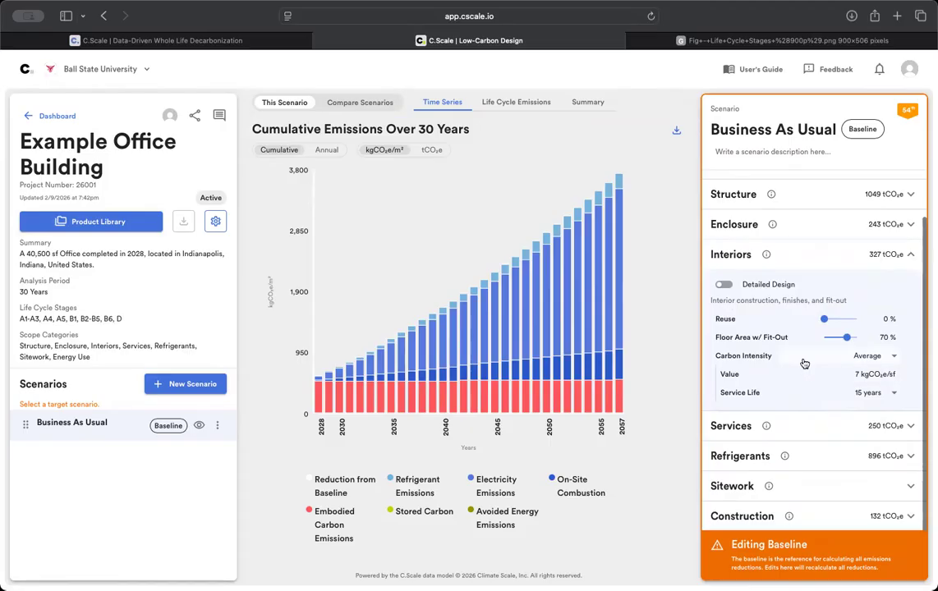
- Expand the baseline's Services, Refrigerants and Sitework categories, then open Project Settings
{"action": "left_click", "coordinate": [809, 427]}
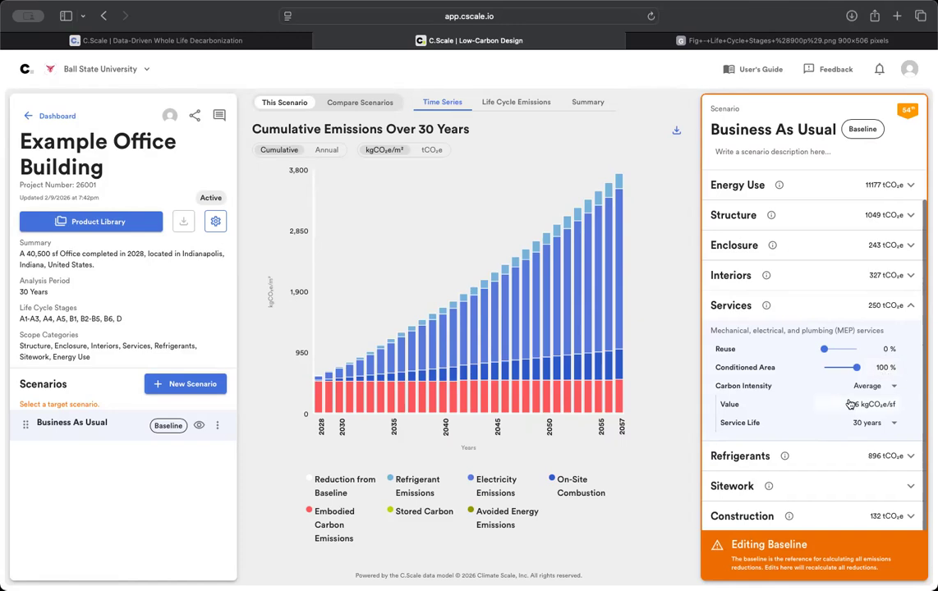
{"action": "left_click", "coordinate": [810, 456]}
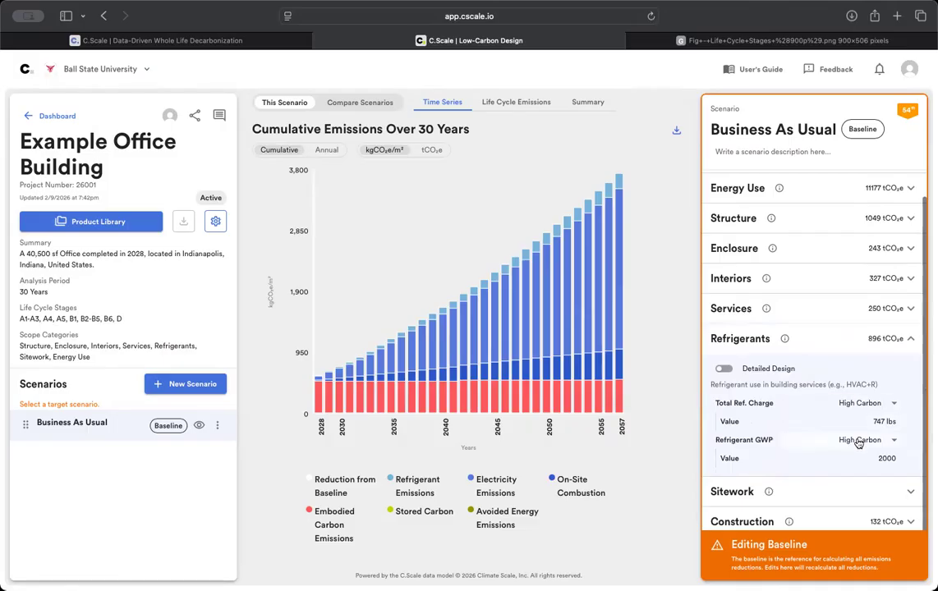
{"action": "scroll", "coordinate": [823, 486], "scroll_direction": "down", "scroll_amount": 1}
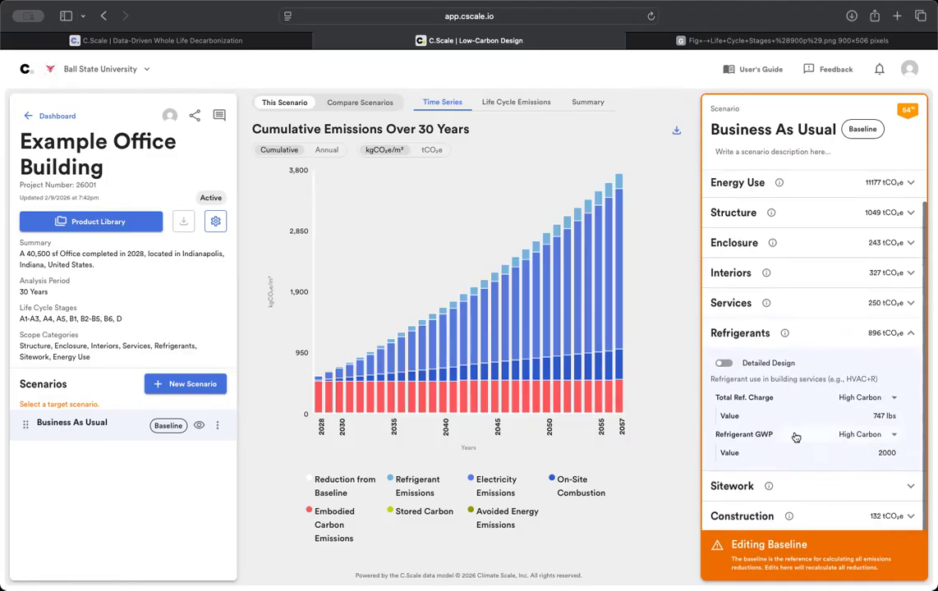
{"action": "left_click", "coordinate": [807, 489]}
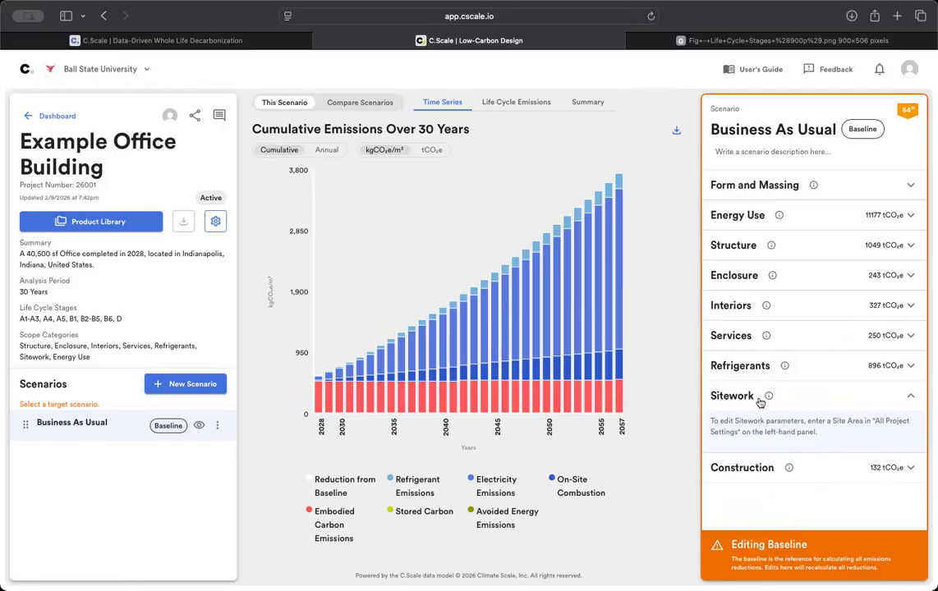
{"action": "mouse_move", "coordinate": [757, 406]}
{"action": "left_click", "coordinate": [216, 223]}
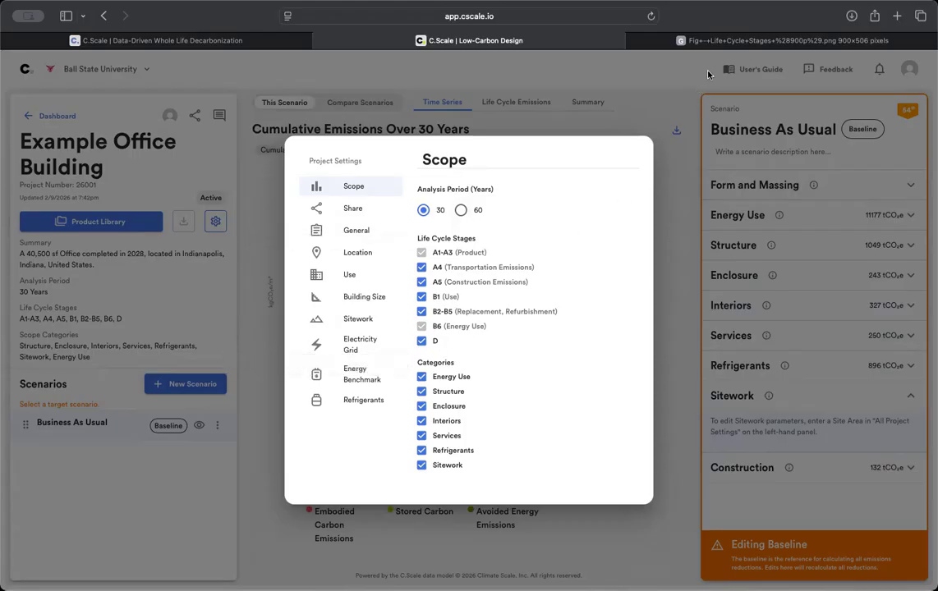
- Review the Scope page: 30-year analysis period, stages A1-A3 through D, all seven categories
{"action": "mouse_move", "coordinate": [723, 45]}
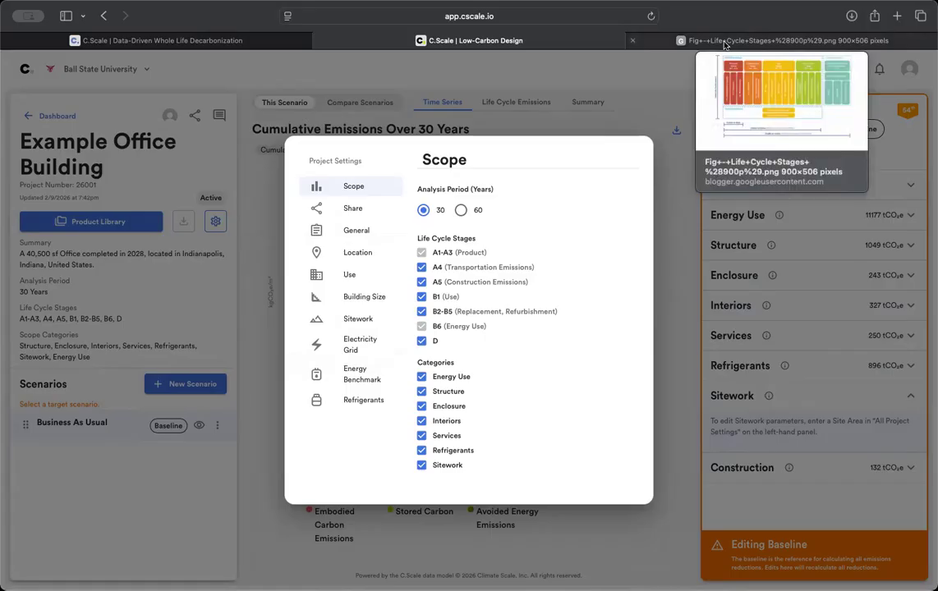
{"action": "left_click", "coordinate": [724, 44]}
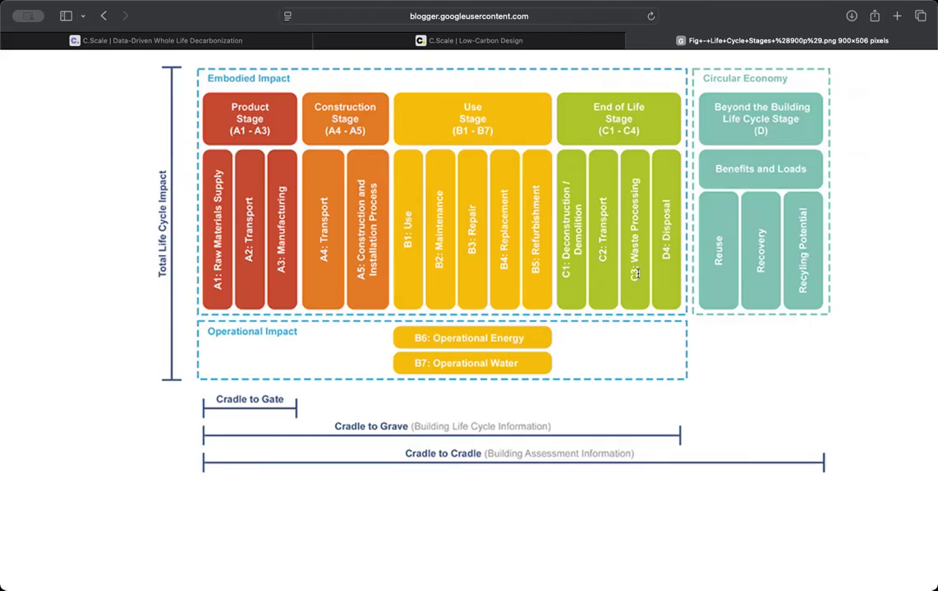
{"action": "left_click", "coordinate": [479, 40]}
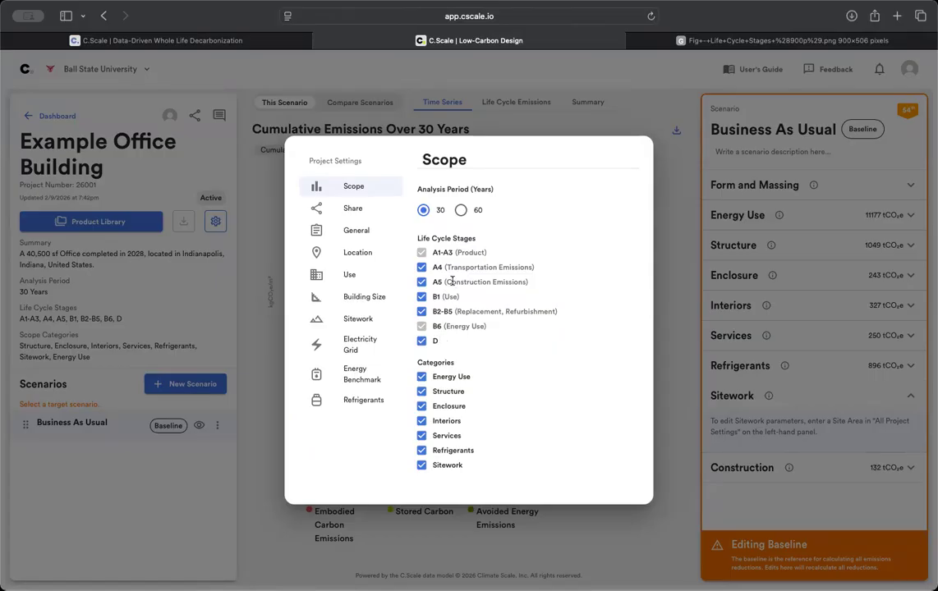
{"action": "left_click", "coordinate": [695, 41]}
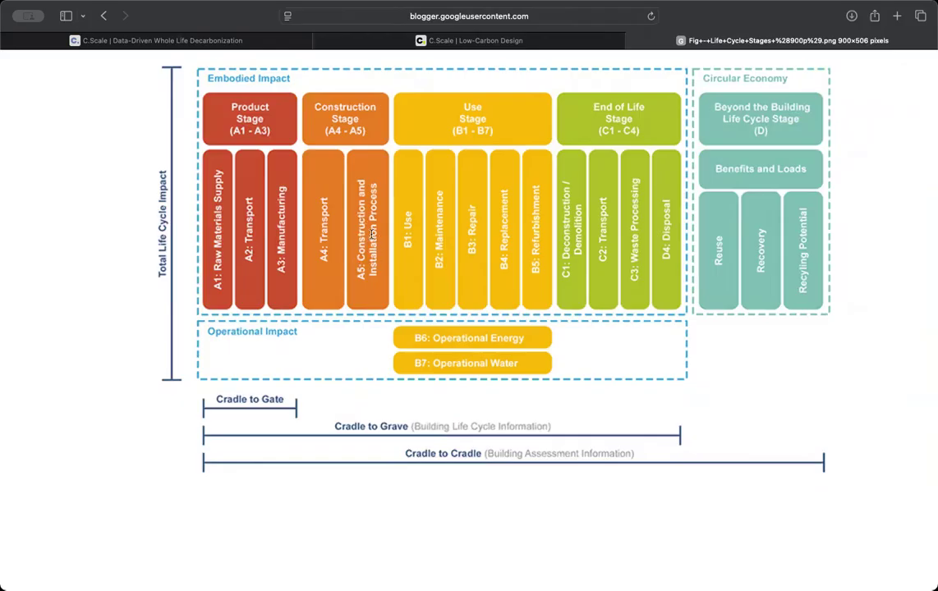
{"action": "left_click", "coordinate": [521, 45]}
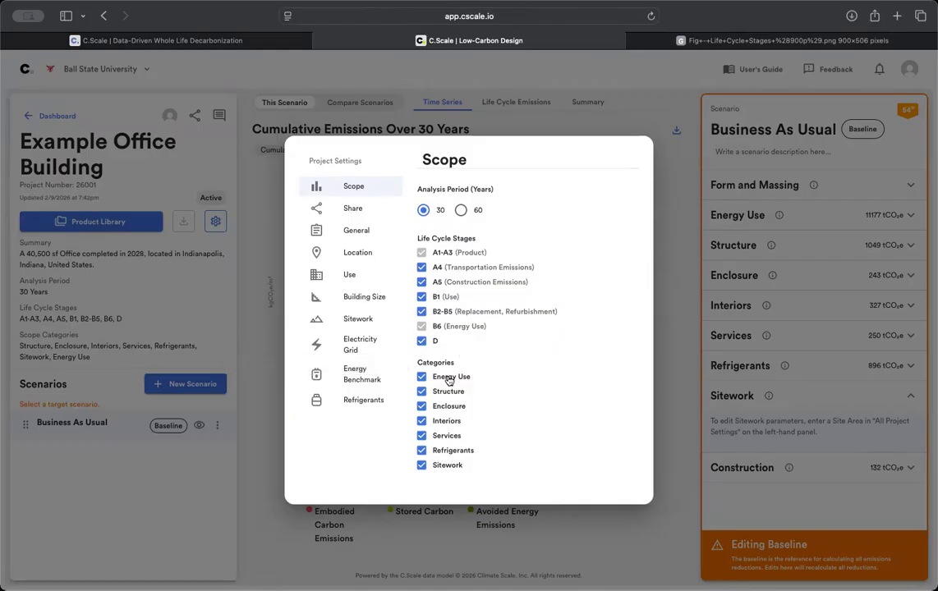
{"action": "left_click", "coordinate": [694, 41]}
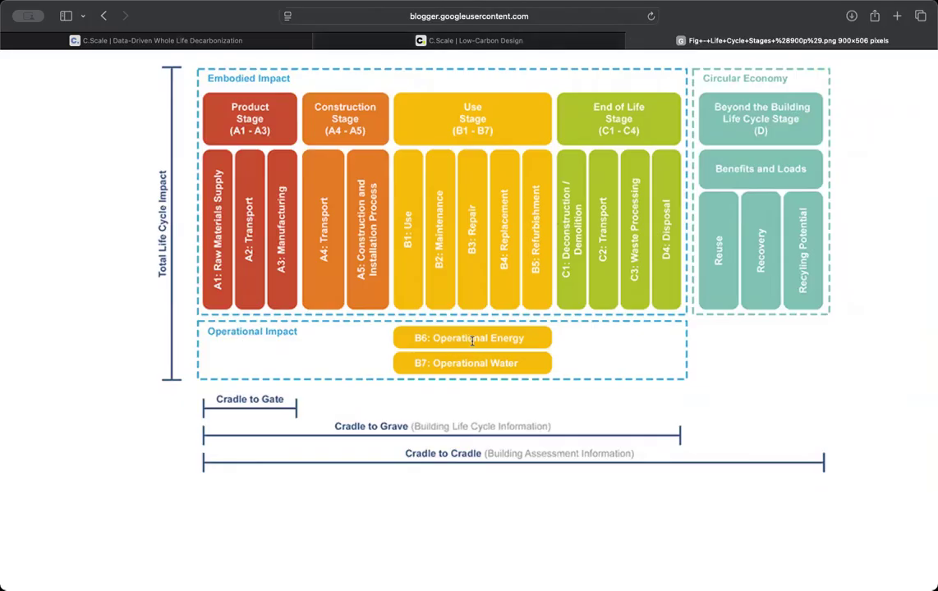
{"action": "left_click", "coordinate": [491, 38]}
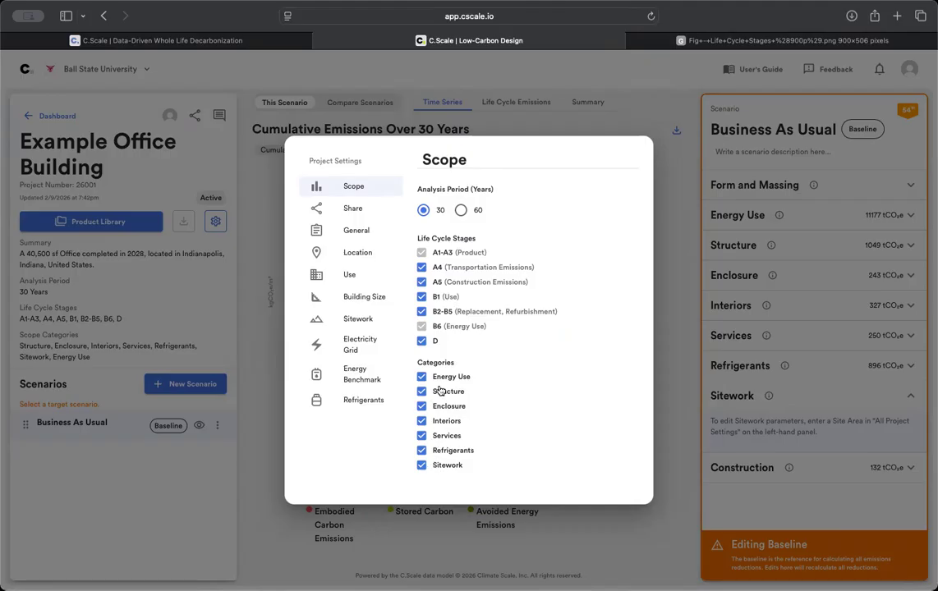
- Step through the General, Location, Use and Building Size project settings to reach Sitework
{"action": "mouse_move", "coordinate": [439, 366]}
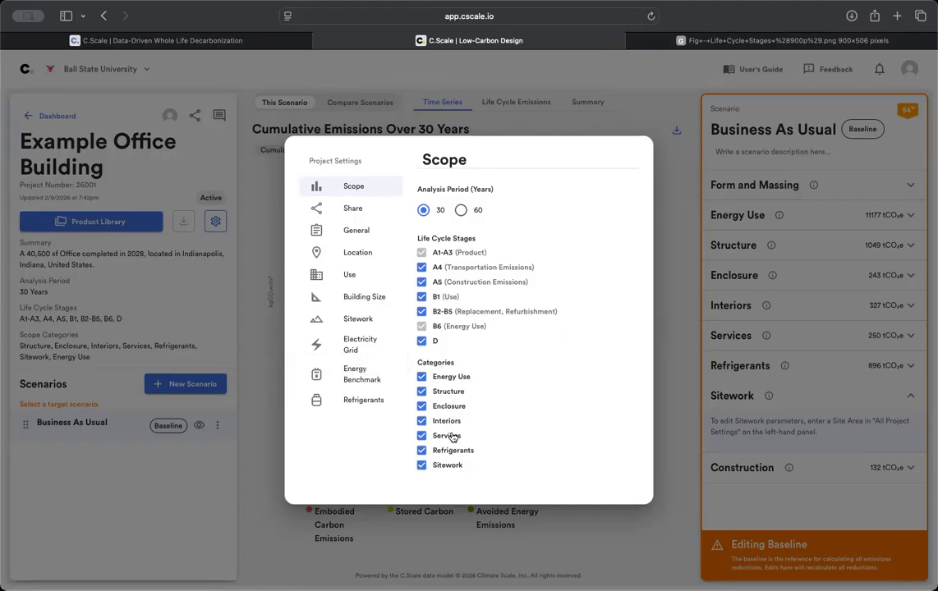
{"action": "left_click", "coordinate": [361, 232]}
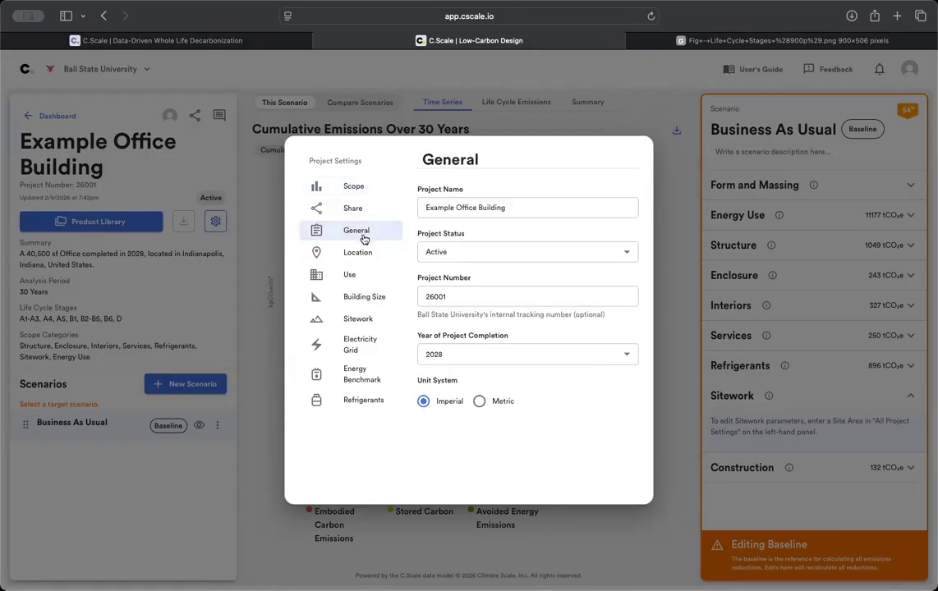
{"action": "left_click", "coordinate": [358, 254]}
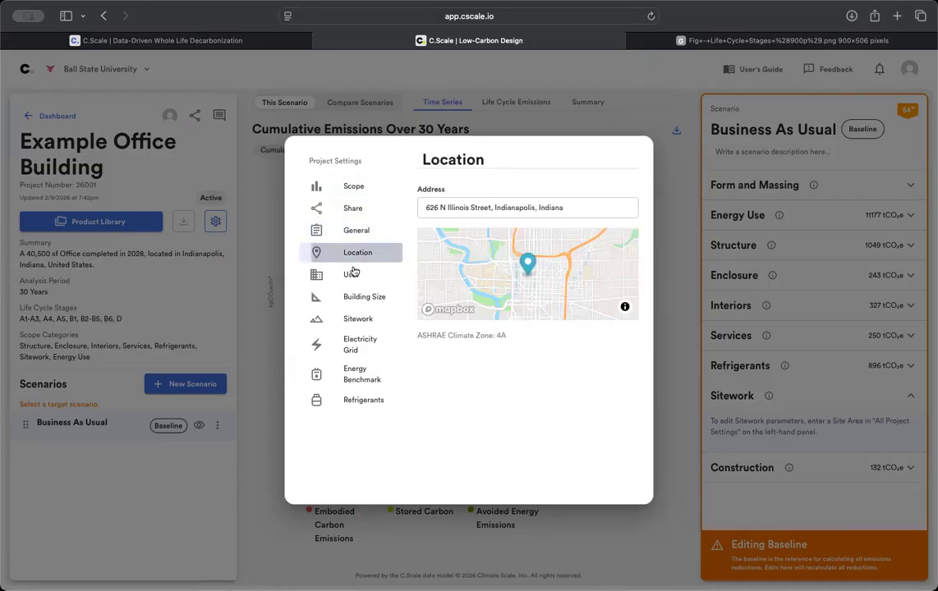
{"action": "left_click", "coordinate": [351, 277]}
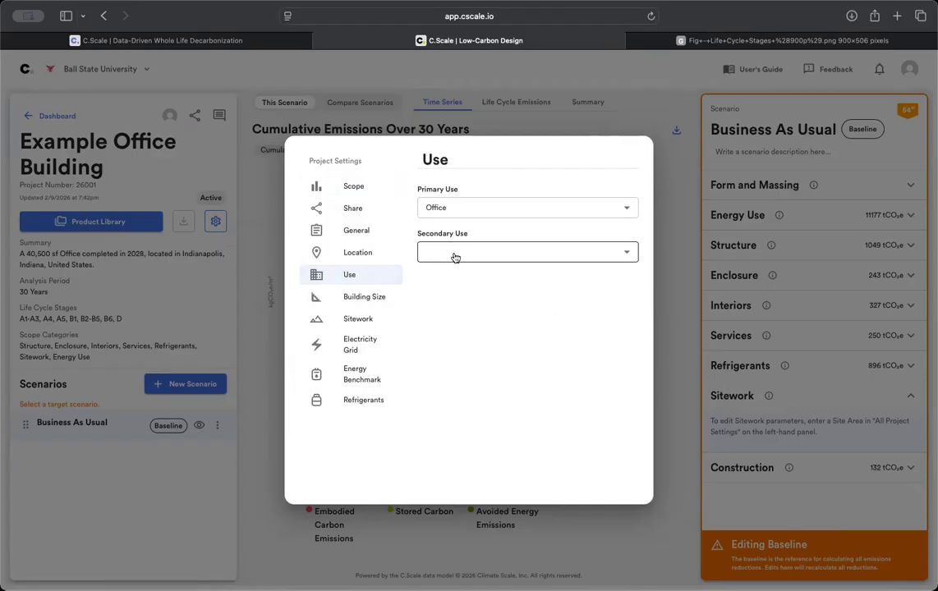
{"action": "left_click", "coordinate": [372, 301]}
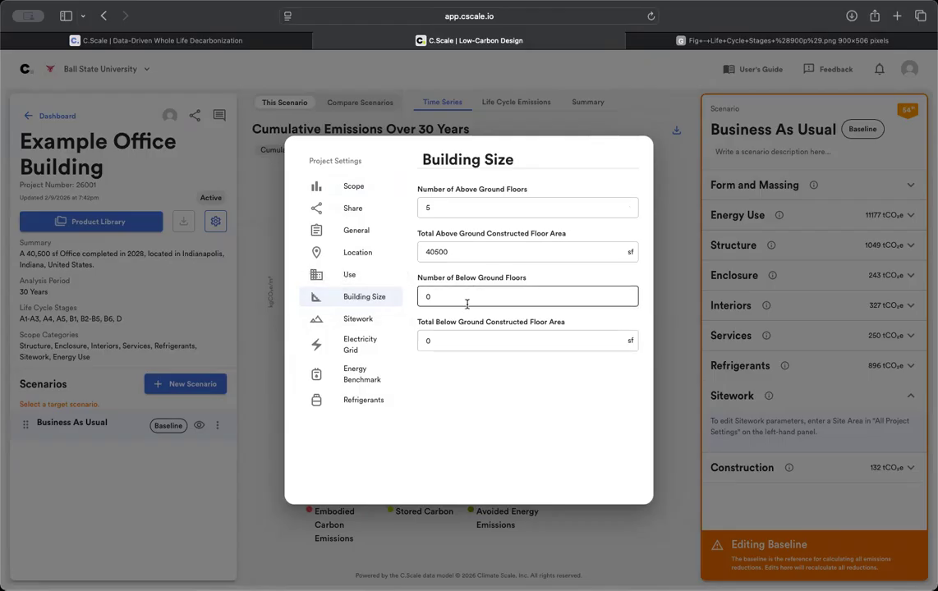
{"action": "left_click", "coordinate": [367, 321]}
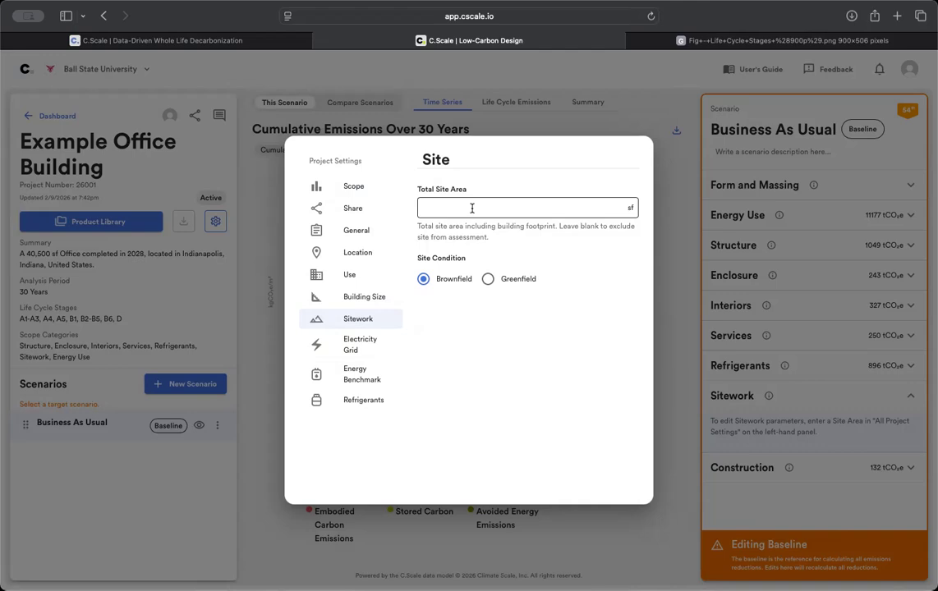
- Set the total site area to 11000 sf and mark the site as Greenfield
{"action": "left_click", "coordinate": [472, 208]}
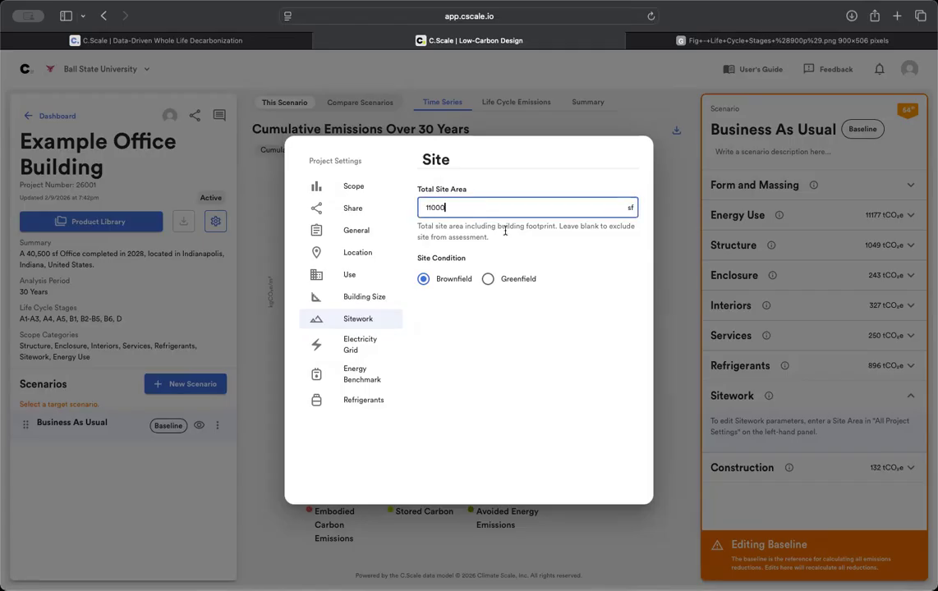
{"action": "left_click", "coordinate": [489, 280]}
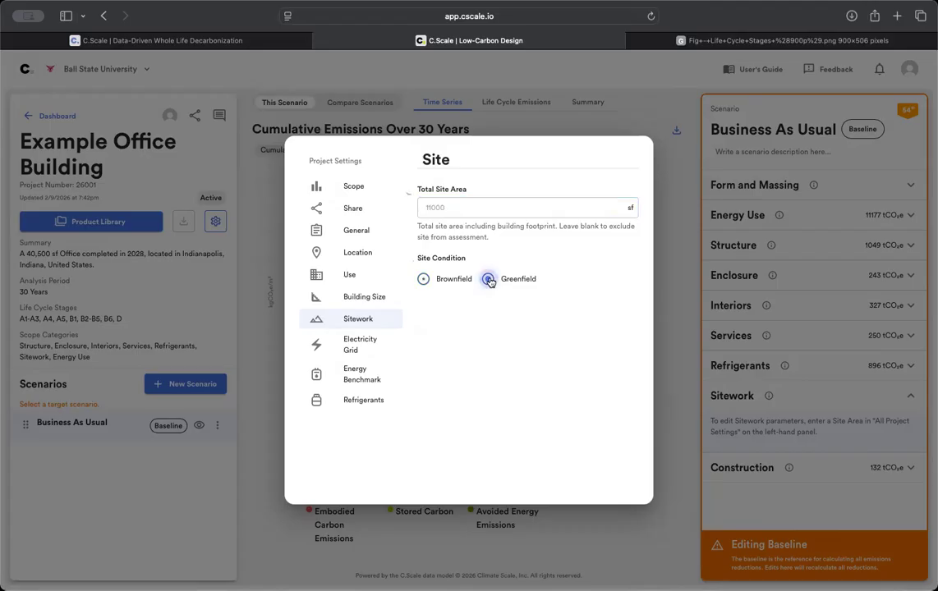
{"action": "left_click", "coordinate": [388, 346]}
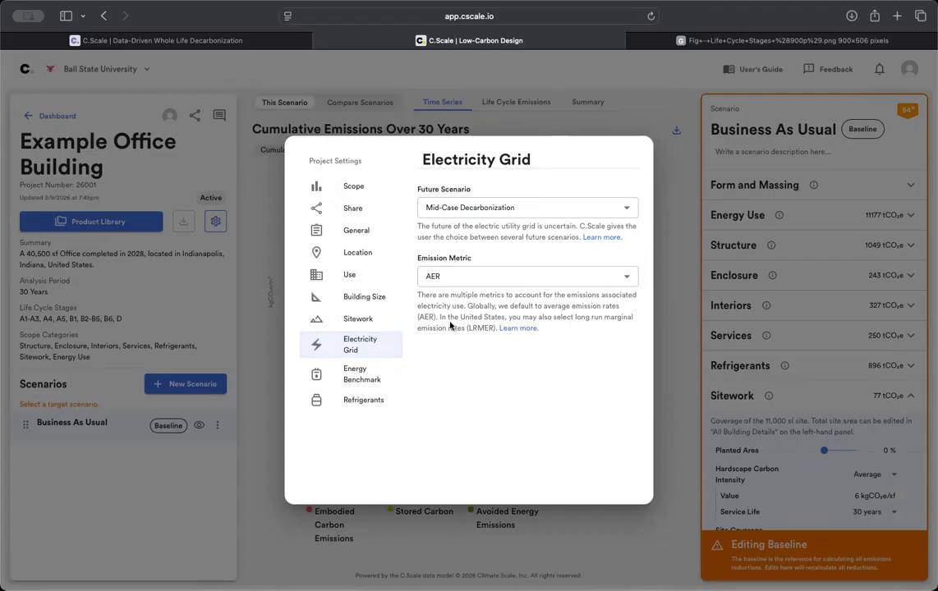
- Keep the electricity grid on Mid-Case Decarbonization with the AER emission metric
{"action": "left_click", "coordinate": [492, 211]}
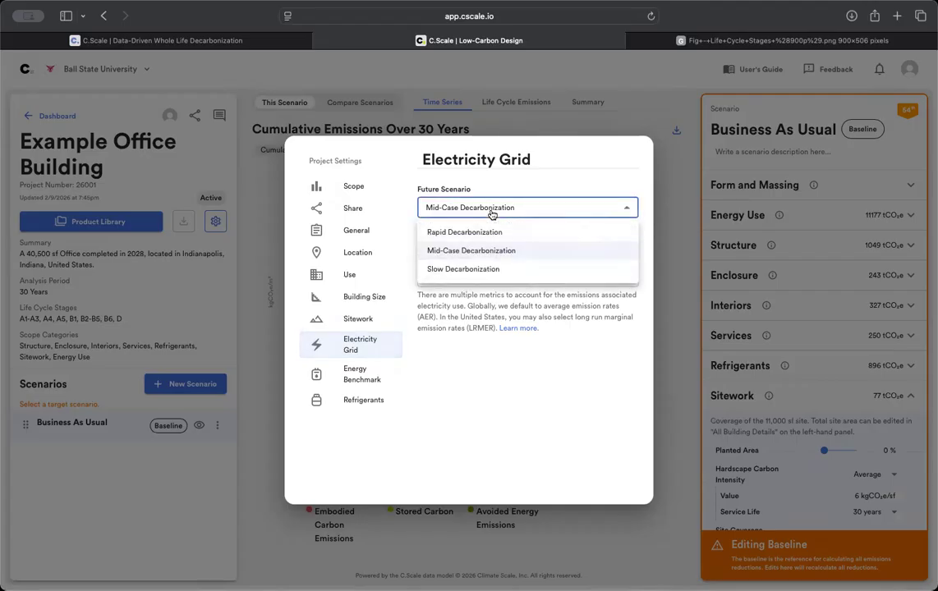
{"action": "left_click", "coordinate": [446, 329]}
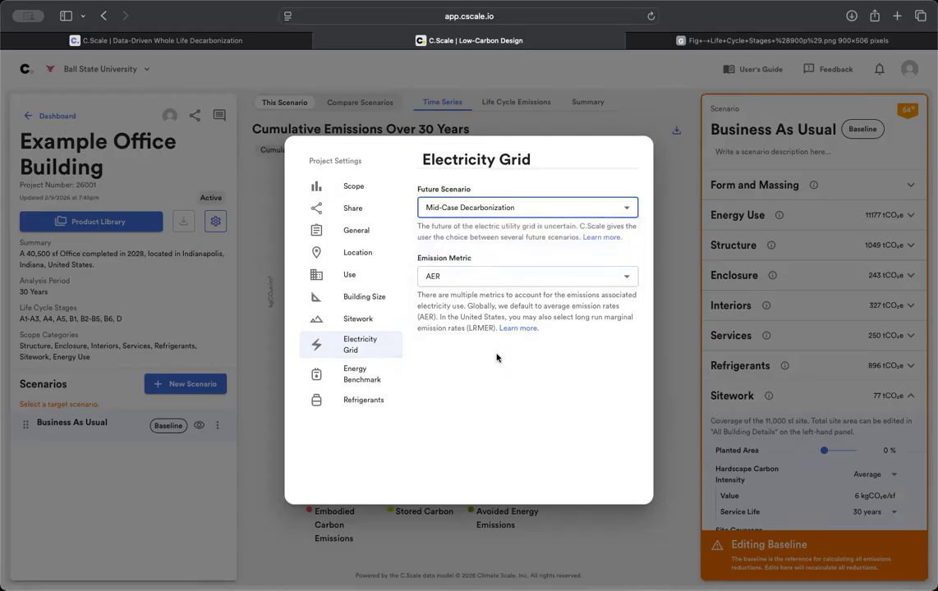
{"action": "left_click", "coordinate": [456, 280]}
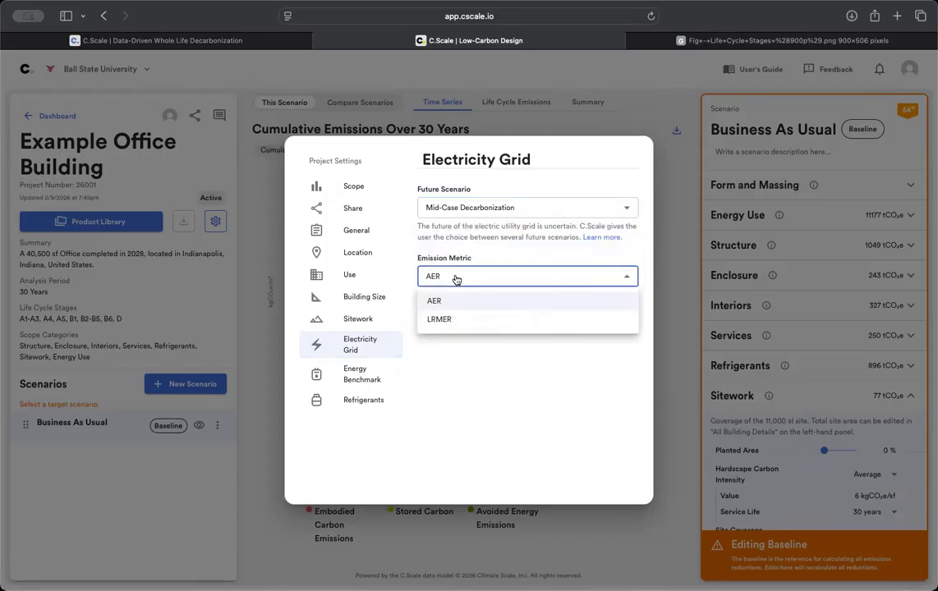
{"action": "left_click", "coordinate": [473, 393]}
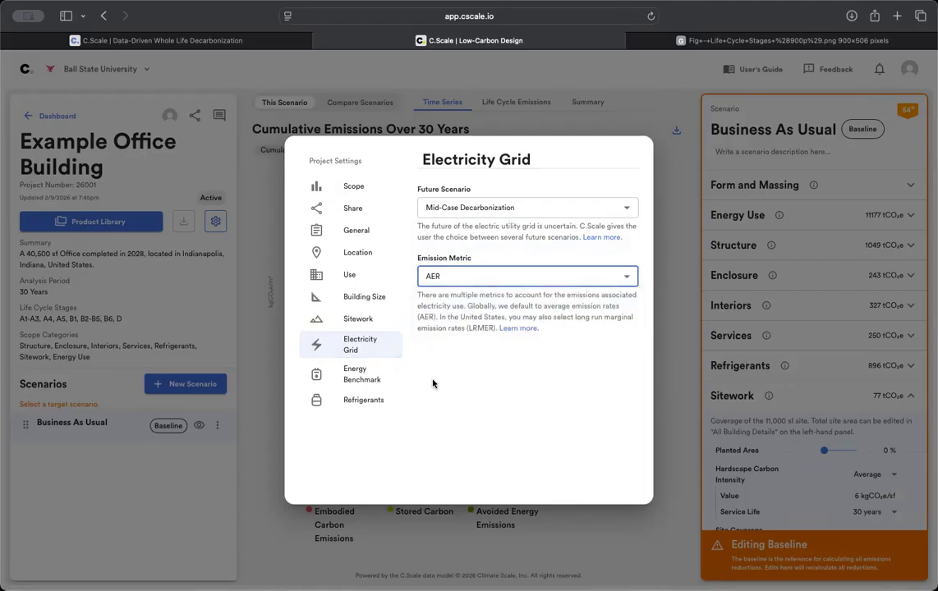
- Set the Energy Benchmark energy code to ASHRAE 90.1-2007
{"action": "left_click", "coordinate": [369, 381]}
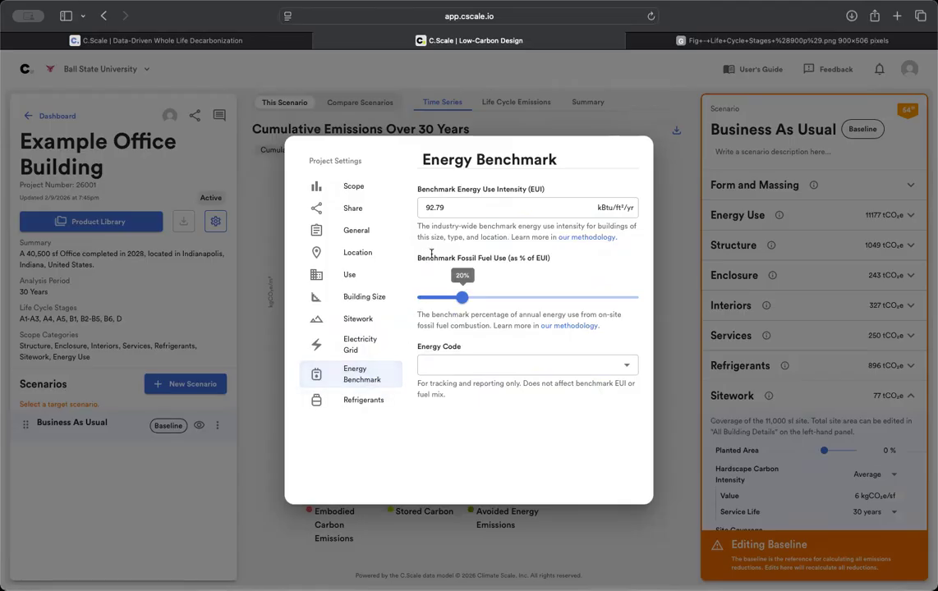
{"action": "left_click", "coordinate": [453, 207]}
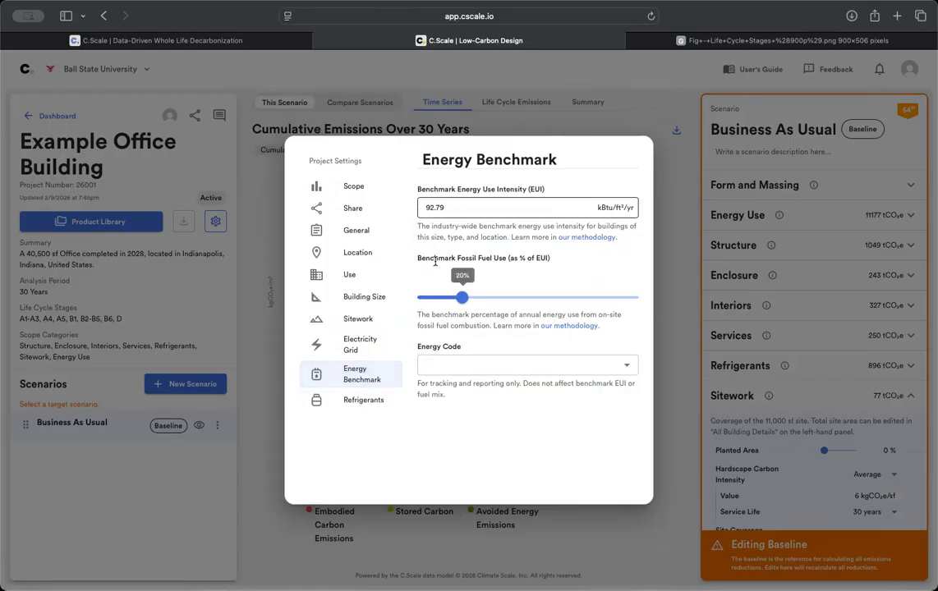
{"action": "left_click", "coordinate": [437, 367]}
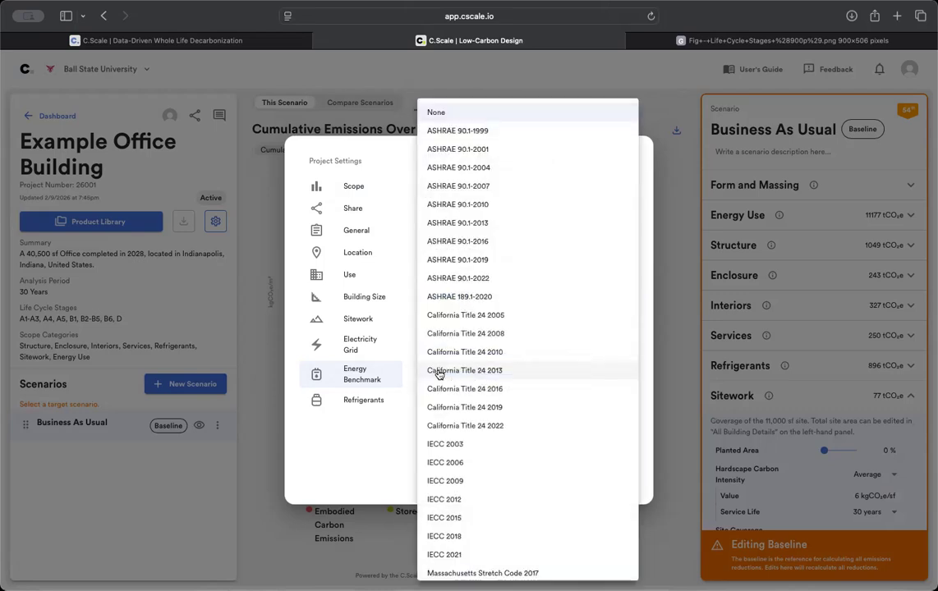
{"action": "left_click", "coordinate": [487, 192]}
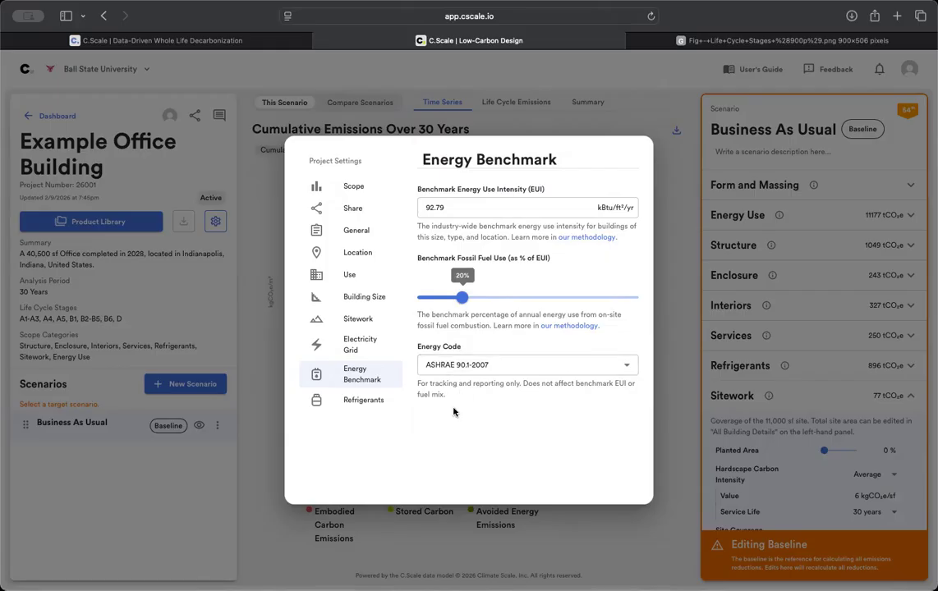
- Keep refrigerant leakage rates on LEED and close the project settings
{"action": "left_click", "coordinate": [375, 400]}
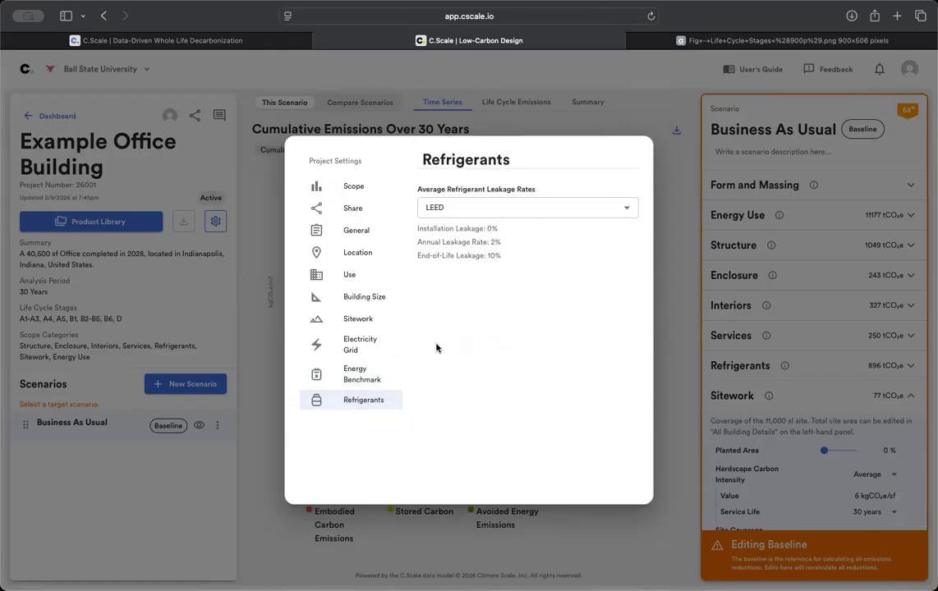
{"action": "left_click", "coordinate": [478, 211]}
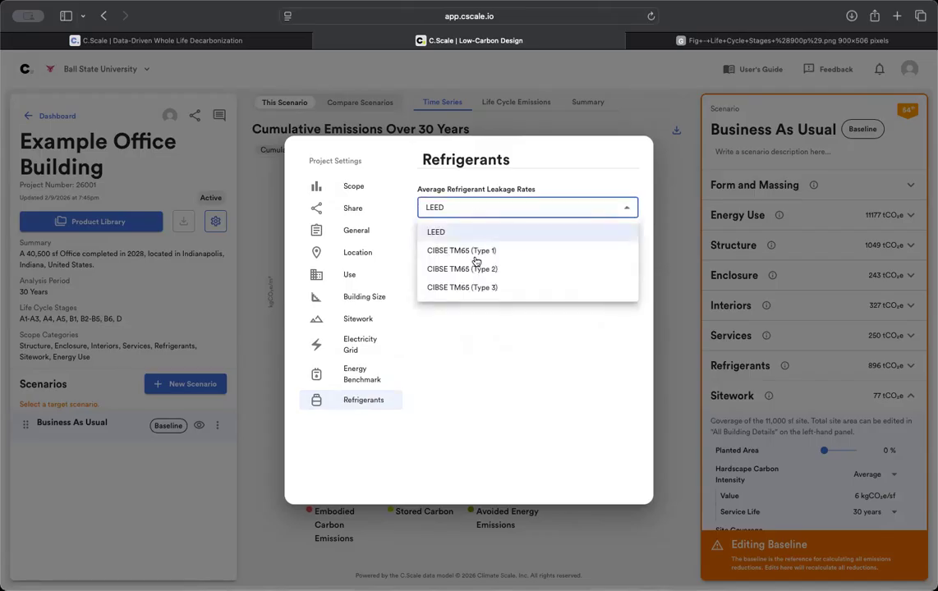
{"action": "left_click", "coordinate": [468, 234]}
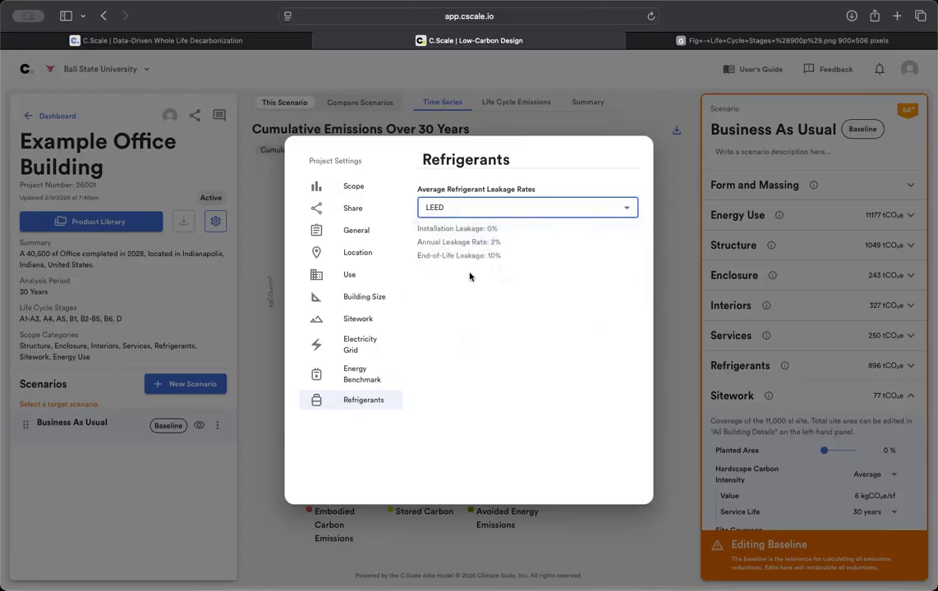
{"action": "left_click", "coordinate": [556, 123]}
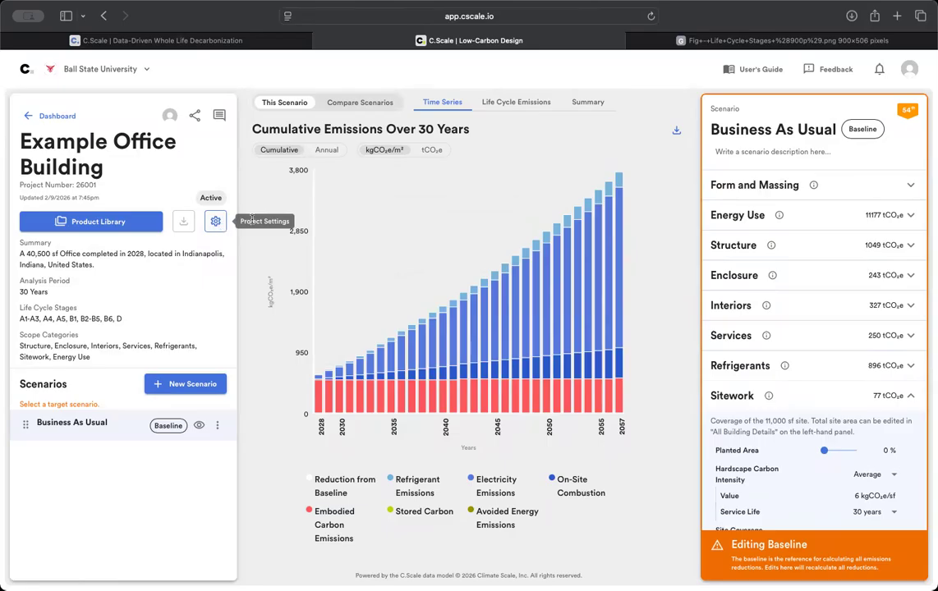
- Set the baseline's Sitework planted area to 10 %
{"action": "scroll", "coordinate": [805, 390], "scroll_direction": "down", "scroll_amount": 1}
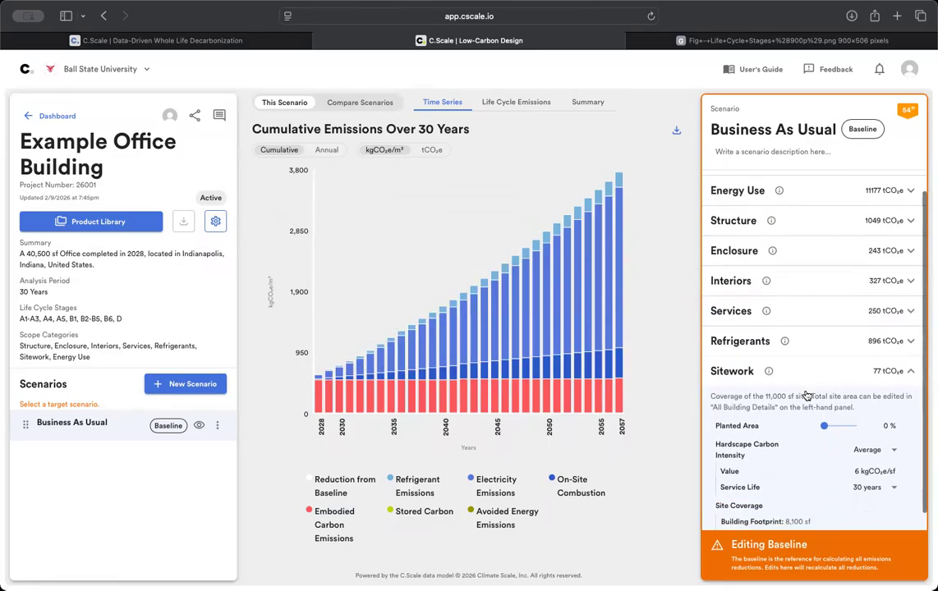
{"action": "scroll", "coordinate": [807, 279], "scroll_direction": "up", "scroll_amount": 1}
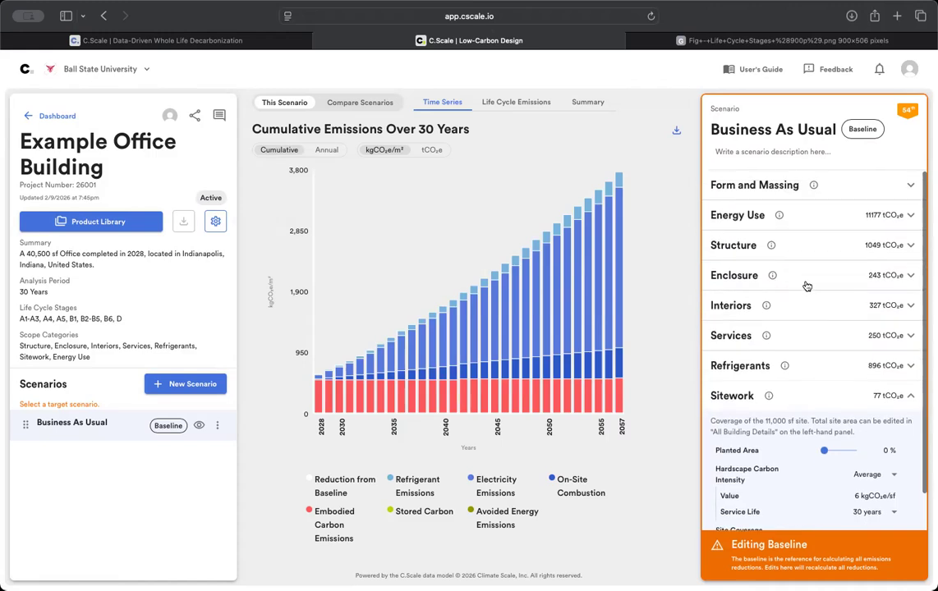
{"action": "left_click", "coordinate": [810, 408]}
{"action": "left_click", "coordinate": [809, 402]}
{"action": "scroll", "coordinate": [854, 407], "scroll_direction": "down", "scroll_amount": 1}
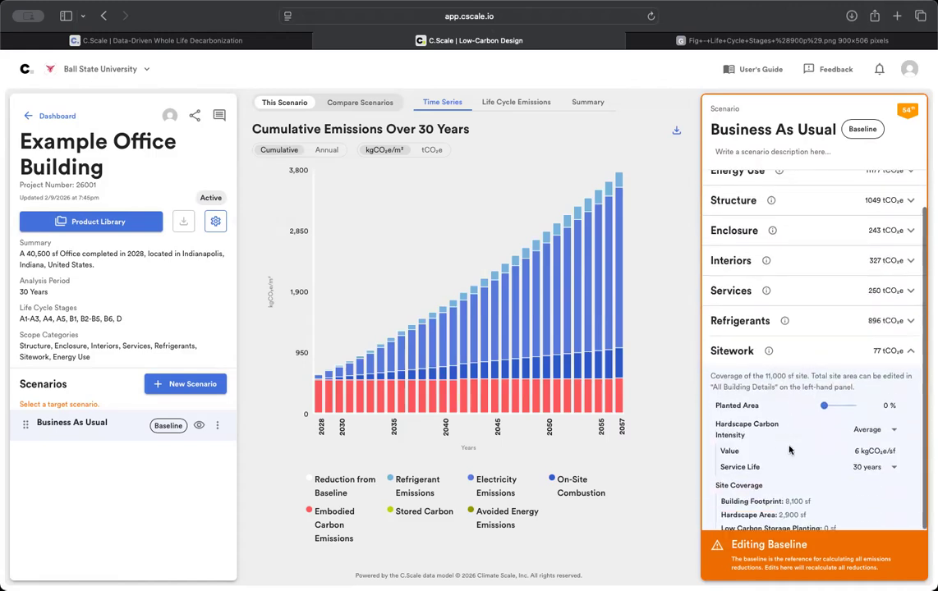
{"action": "left_click", "coordinate": [887, 401]}
{"action": "type", "text": "10"}
{"action": "key", "text": "Return"}
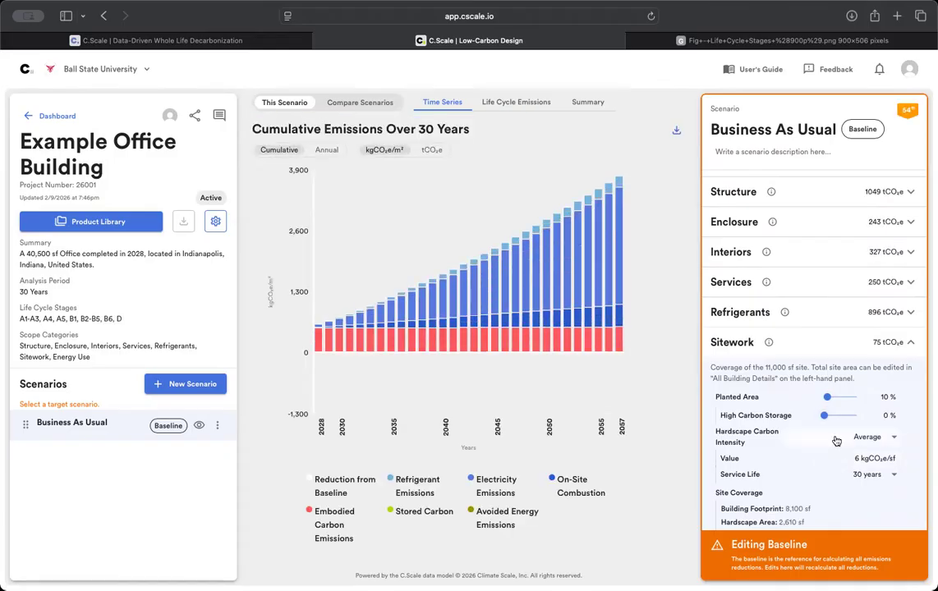
- Expand the baseline's Construction details (132 tCO₂e), then switch to the Fig Life Cycle Stages tab
{"action": "scroll", "coordinate": [844, 452], "scroll_direction": "down", "scroll_amount": 2}
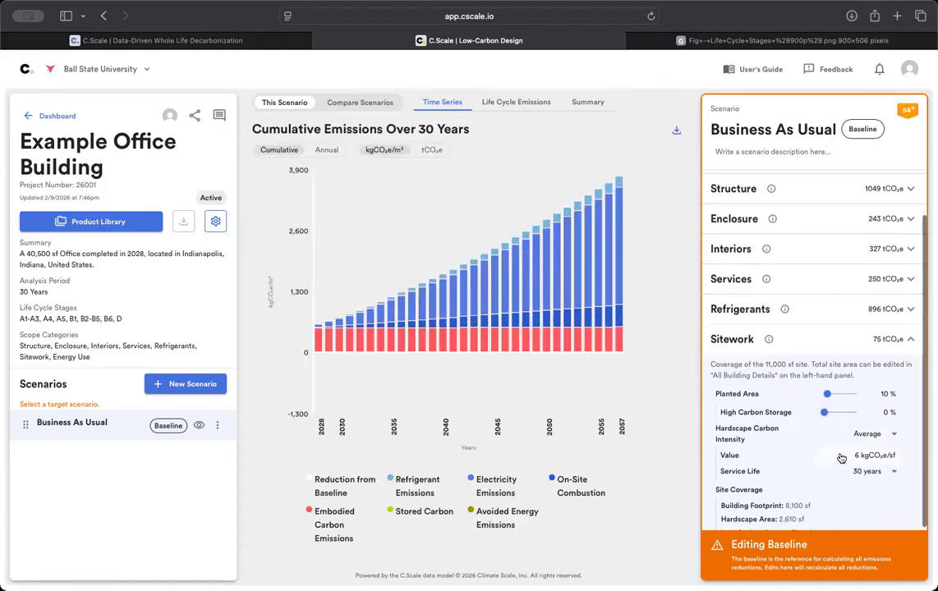
{"action": "scroll", "coordinate": [841, 458], "scroll_direction": "down", "scroll_amount": 1}
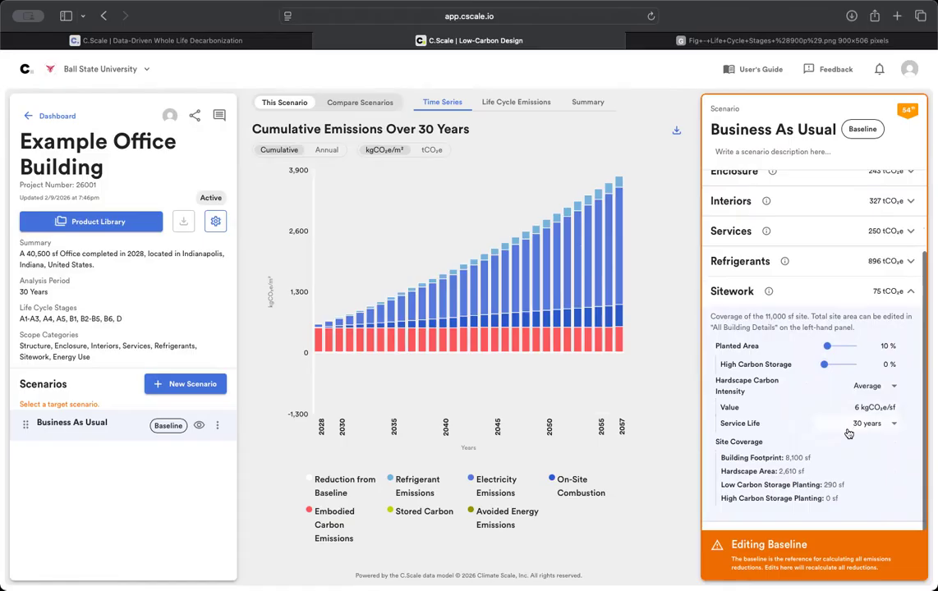
{"action": "scroll", "coordinate": [839, 484], "scroll_direction": "down", "scroll_amount": 1}
{"action": "mouse_move", "coordinate": [766, 515]}
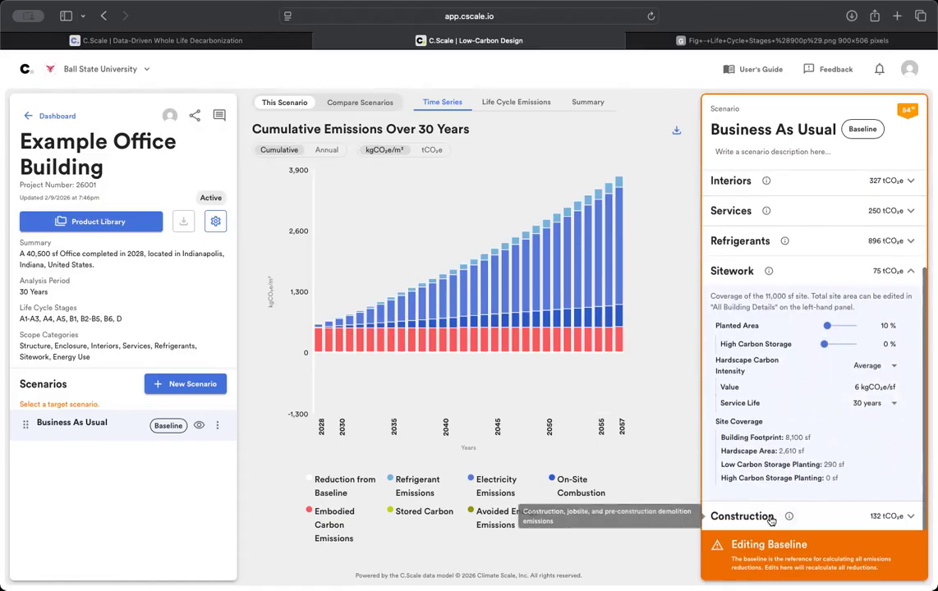
{"action": "left_click", "coordinate": [757, 515]}
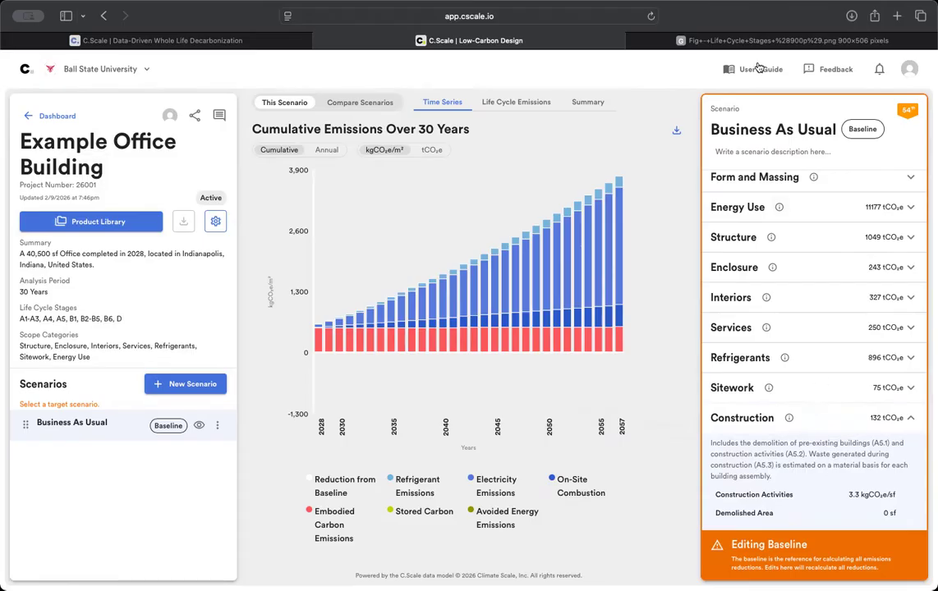
{"action": "left_click", "coordinate": [686, 41]}
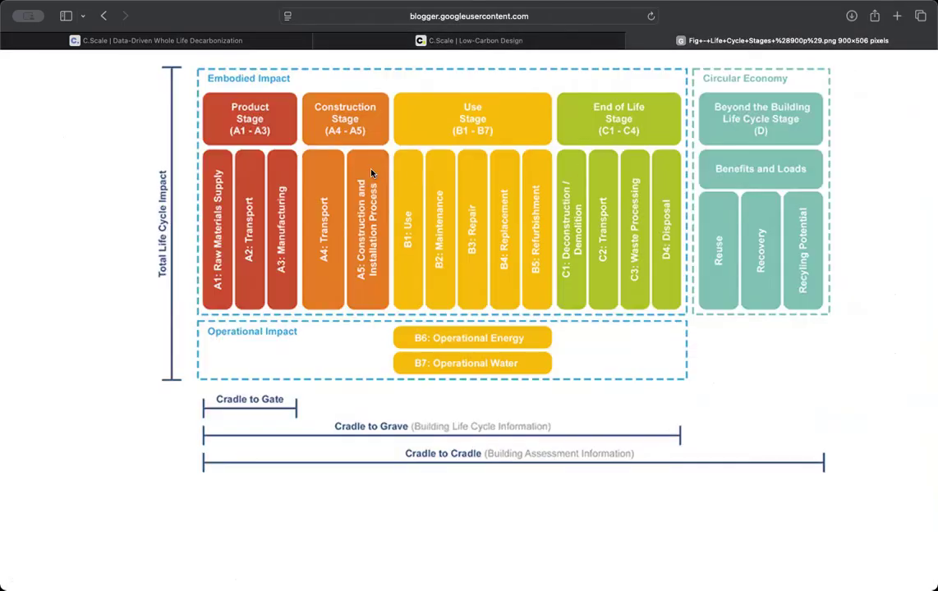
- Switch back to the C.Scale | Low-Carbon Design tab in Safari
{"action": "left_click", "coordinate": [575, 37]}
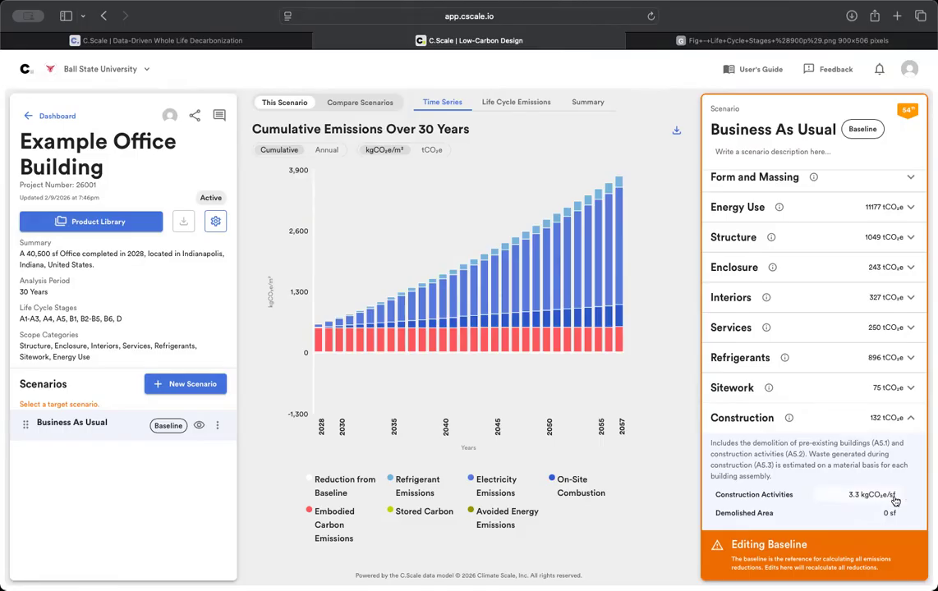
- Duplicate the Business As Usual scenario instead of creating a blank one, and select the copy
{"action": "left_click", "coordinate": [819, 425]}
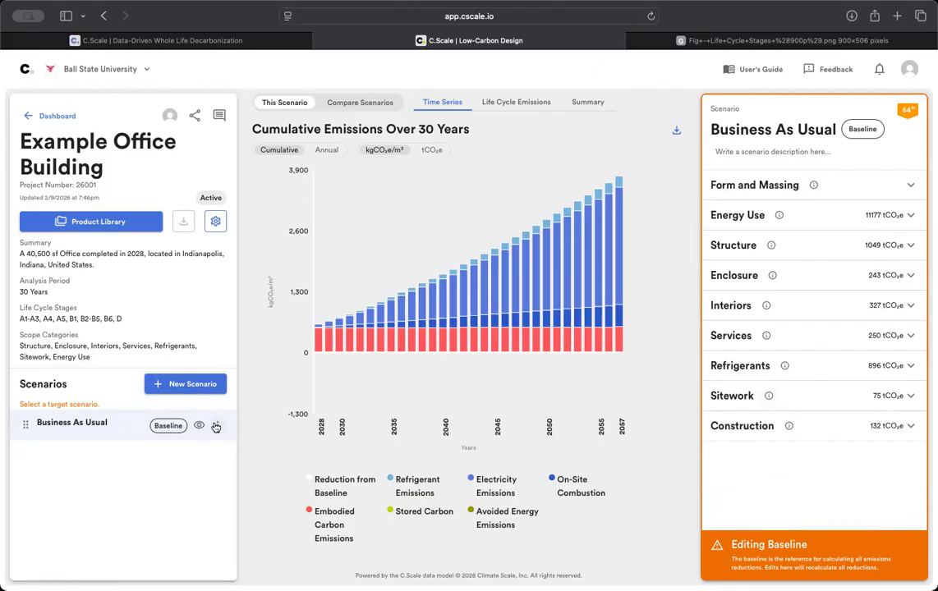
{"action": "left_click", "coordinate": [193, 385]}
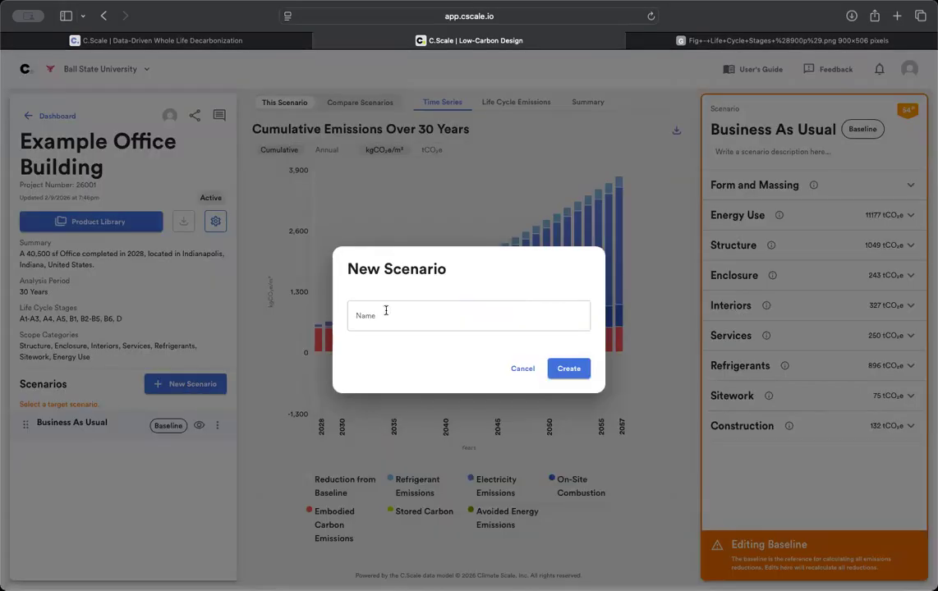
{"action": "left_click", "coordinate": [521, 369]}
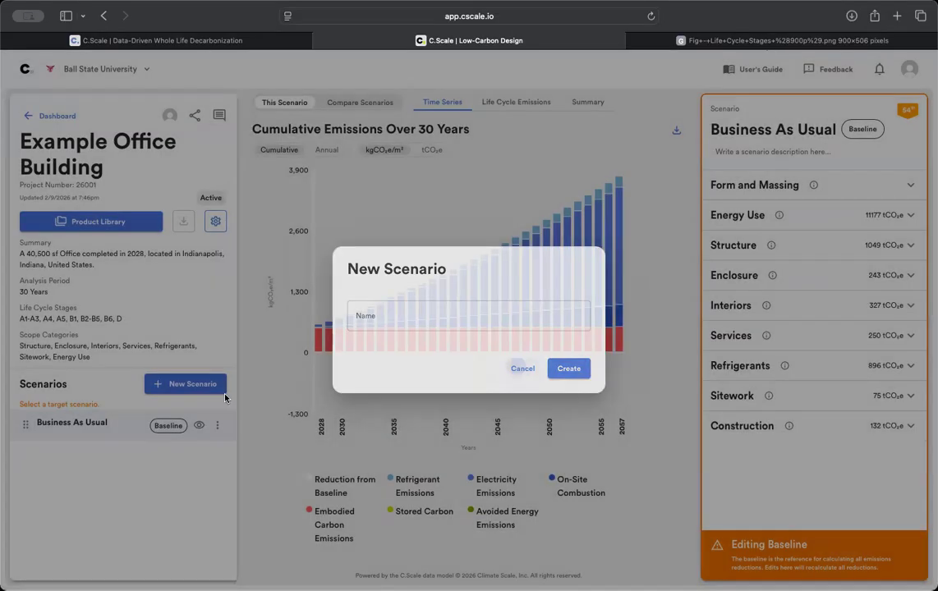
{"action": "left_click", "coordinate": [218, 427]}
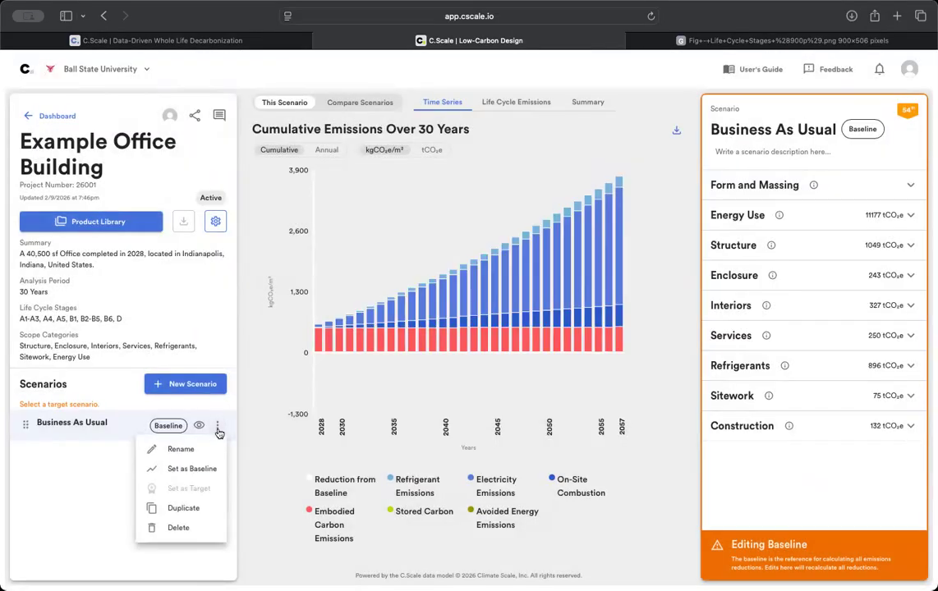
{"action": "left_click", "coordinate": [187, 508]}
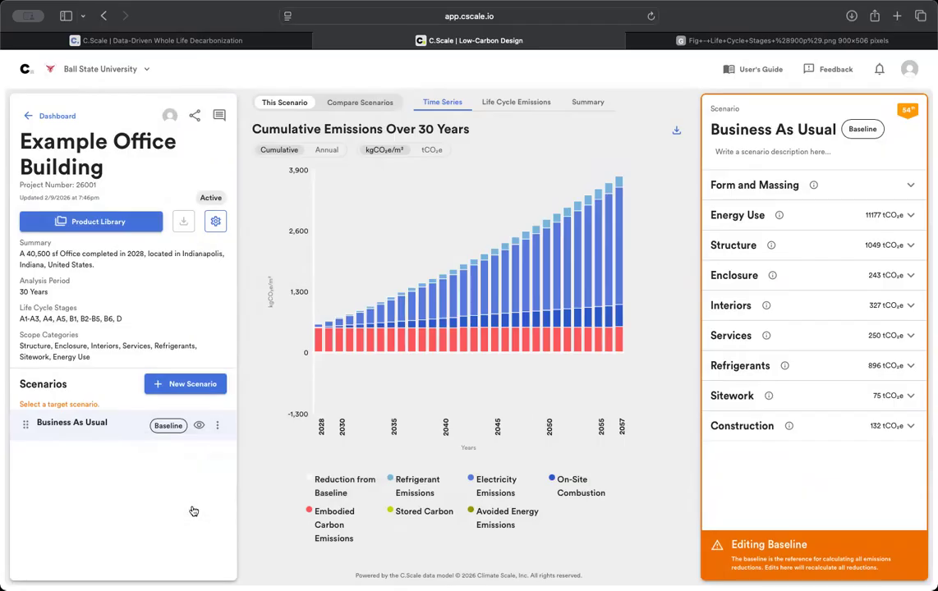
{"action": "left_click", "coordinate": [156, 454]}
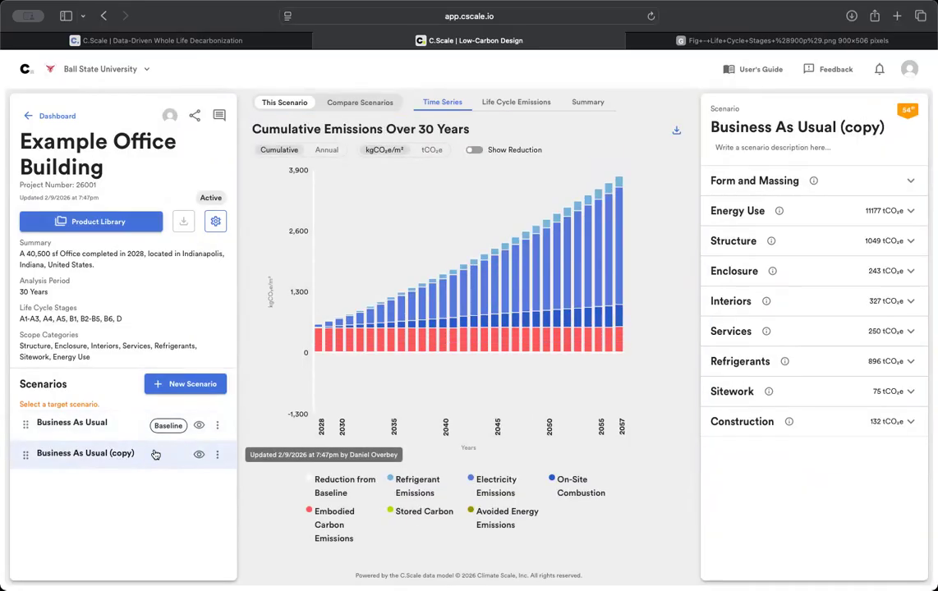
- Rename the copy to 'Option 1: Building Reuse + All Electric + PV' and save
{"action": "left_click", "coordinate": [217, 454]}
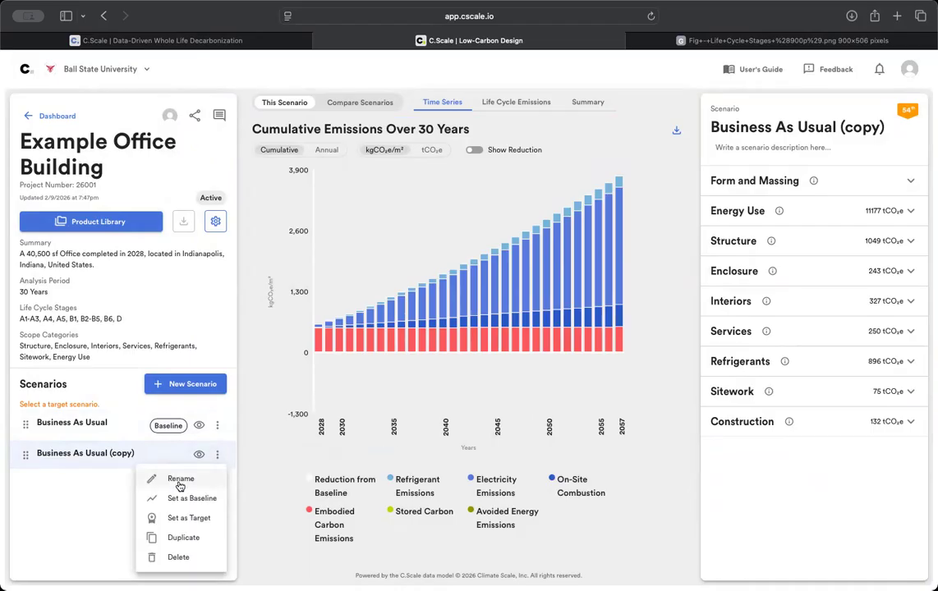
{"action": "left_click", "coordinate": [180, 480]}
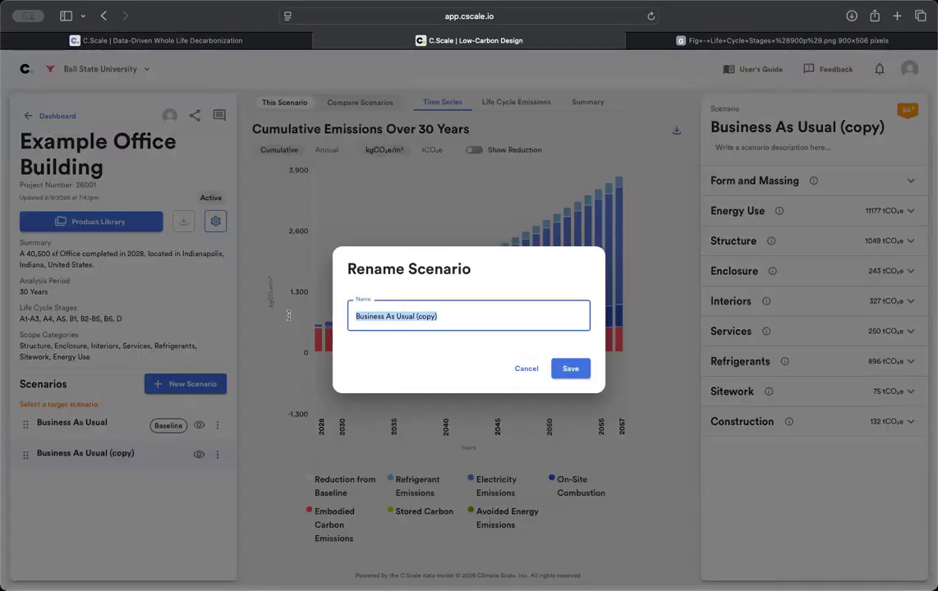
{"action": "type", "text": "Option 1: Building Reuse +"}
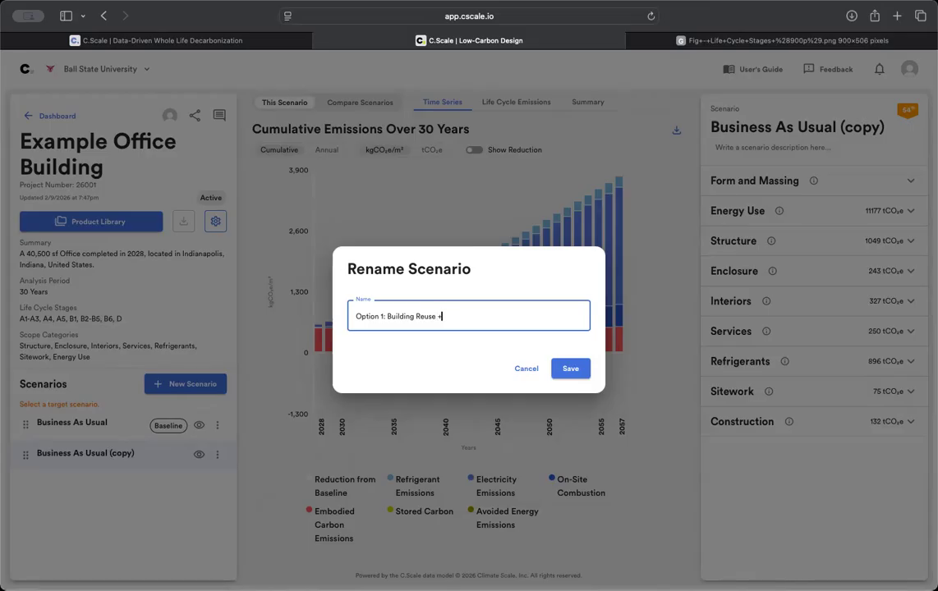
{"action": "type", "text": "All Electric + PV"}
{"action": "left_click", "coordinate": [571, 370]}
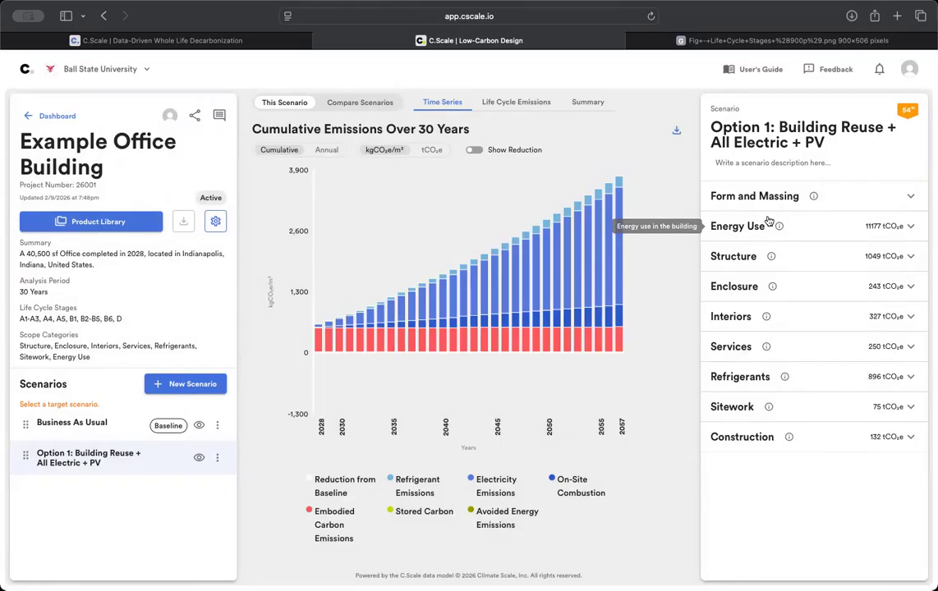
- Set Option 1's structural reuse to 100 %
{"action": "left_click", "coordinate": [749, 259]}
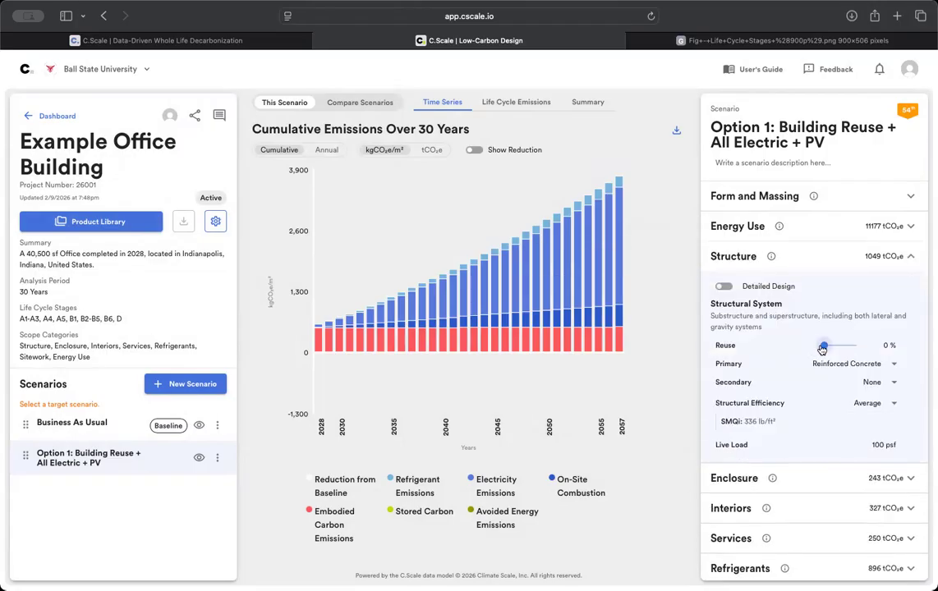
{"action": "left_click", "coordinate": [887, 347]}
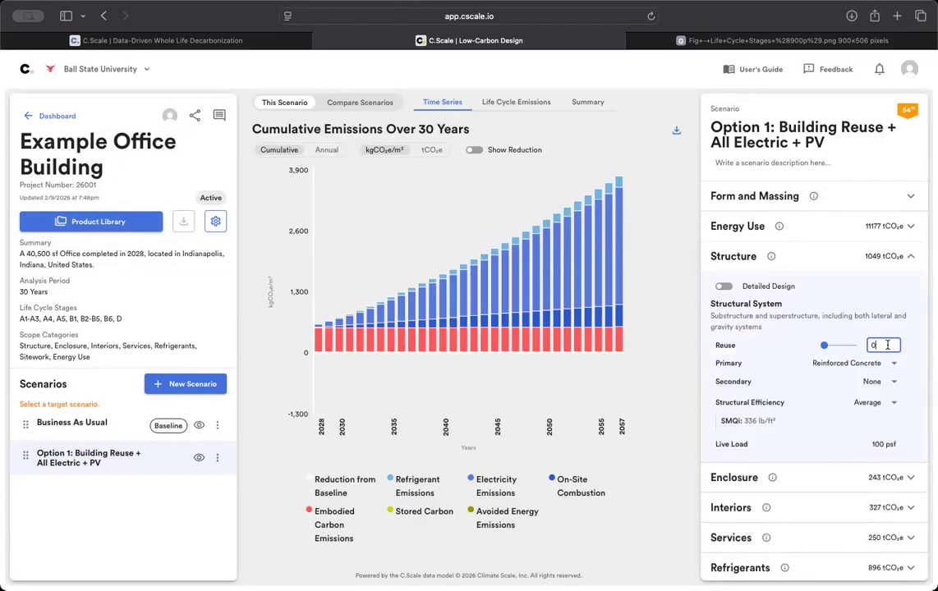
{"action": "type", "text": "100"}
{"action": "key", "text": "Return"}
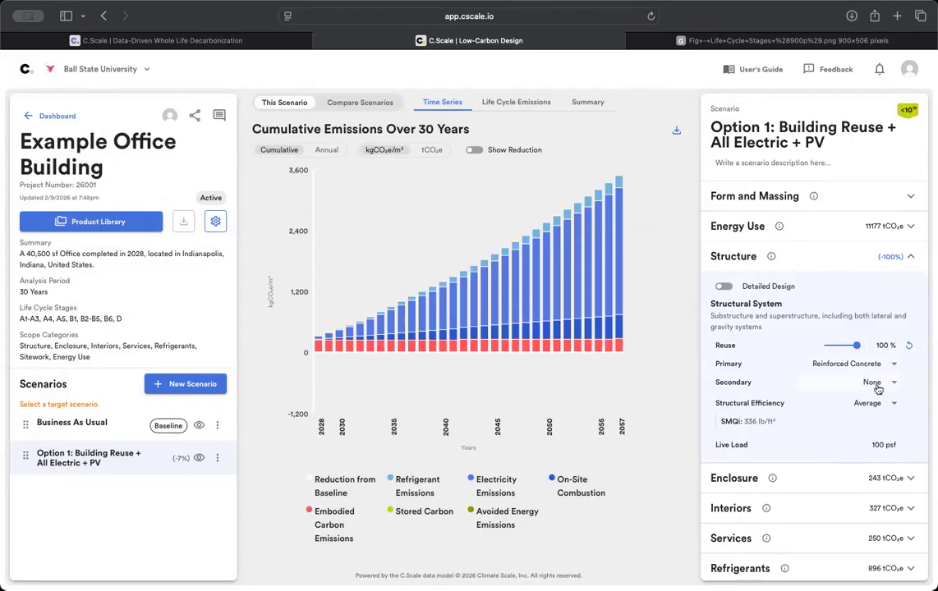
- Set the solid exterior wall reuse to 90 %, lowering Enclosure to 188 tCO₂e
{"action": "left_click", "coordinate": [858, 480]}
{"action": "left_click", "coordinate": [884, 371]}
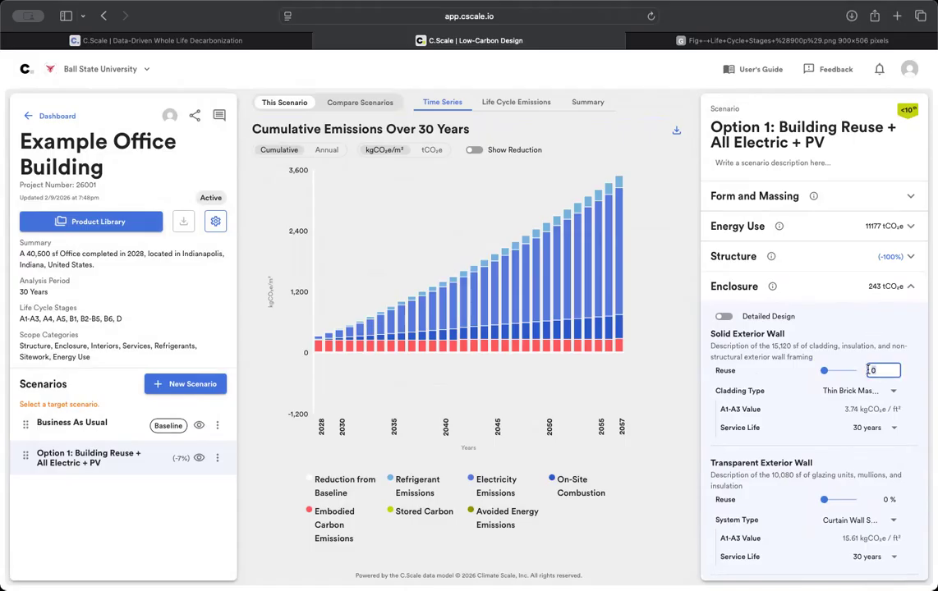
{"action": "type", "text": "90"}
{"action": "key", "text": "Return"}
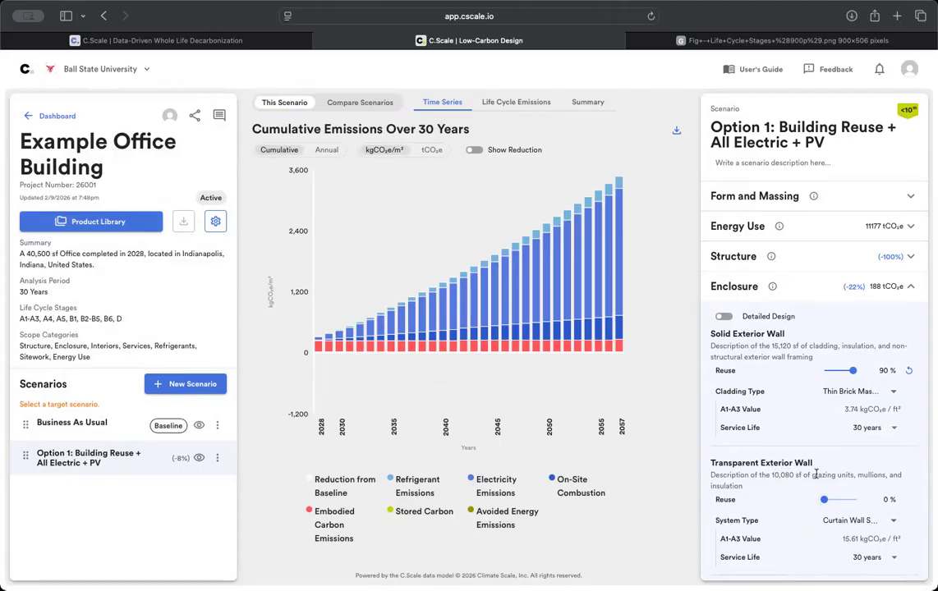
{"action": "scroll", "coordinate": [816, 474], "scroll_direction": "down", "scroll_amount": 3}
{"action": "scroll", "coordinate": [817, 478], "scroll_direction": "down", "scroll_amount": 2}
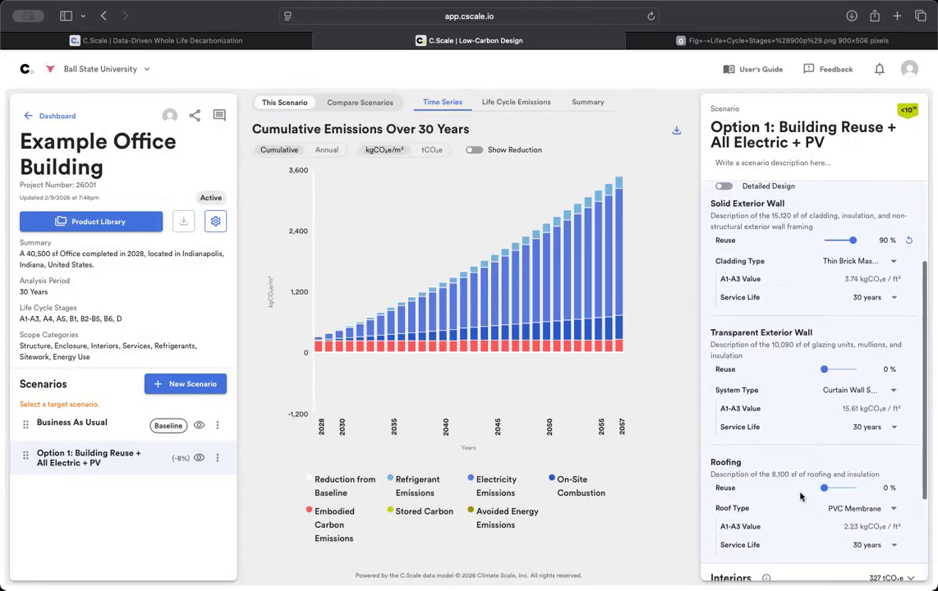
{"action": "scroll", "coordinate": [801, 496], "scroll_direction": "down", "scroll_amount": 2}
{"action": "scroll", "coordinate": [739, 496], "scroll_direction": "up", "scroll_amount": 6}
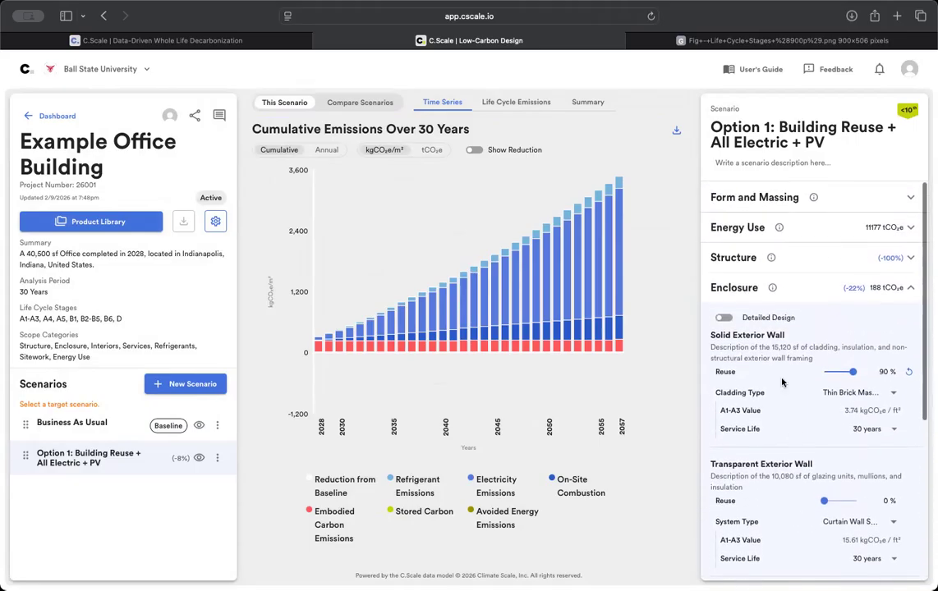
- Make Option 1 an all-electric building with 25% clean power purchase
{"action": "left_click", "coordinate": [737, 227]}
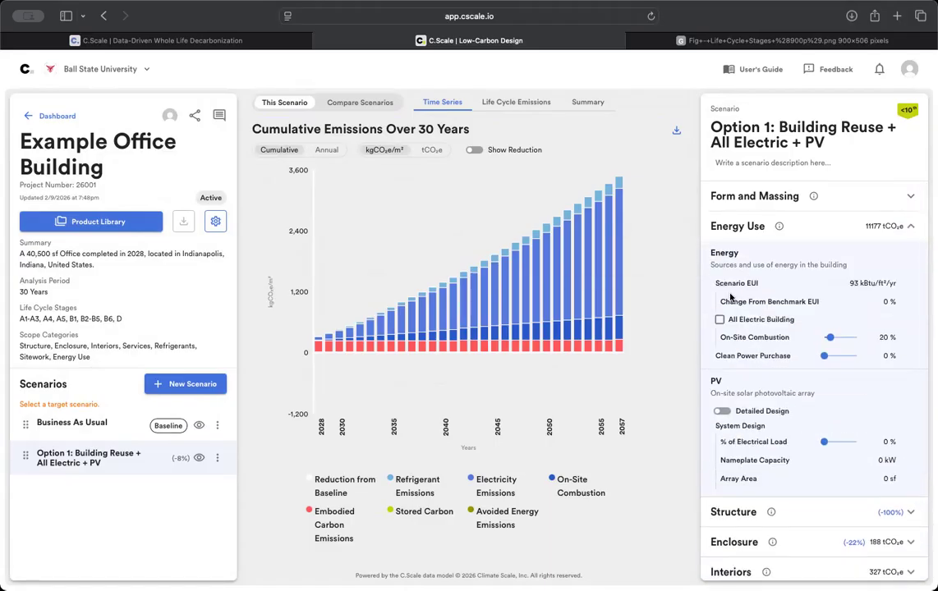
{"action": "left_click", "coordinate": [720, 320]}
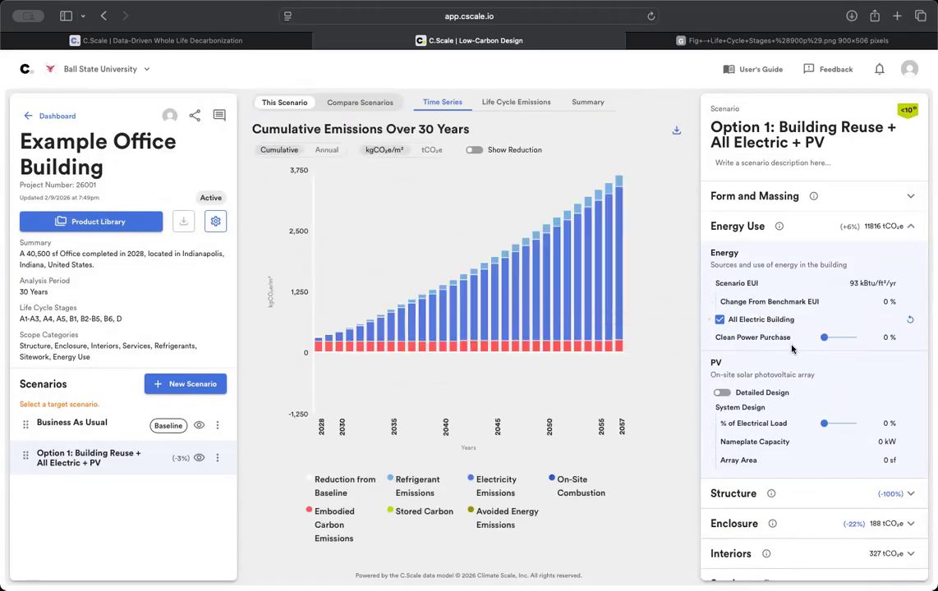
{"action": "left_click", "coordinate": [885, 343]}
{"action": "left_click_drag", "start_coordinate": [884, 337], "coordinate": [861, 341]}
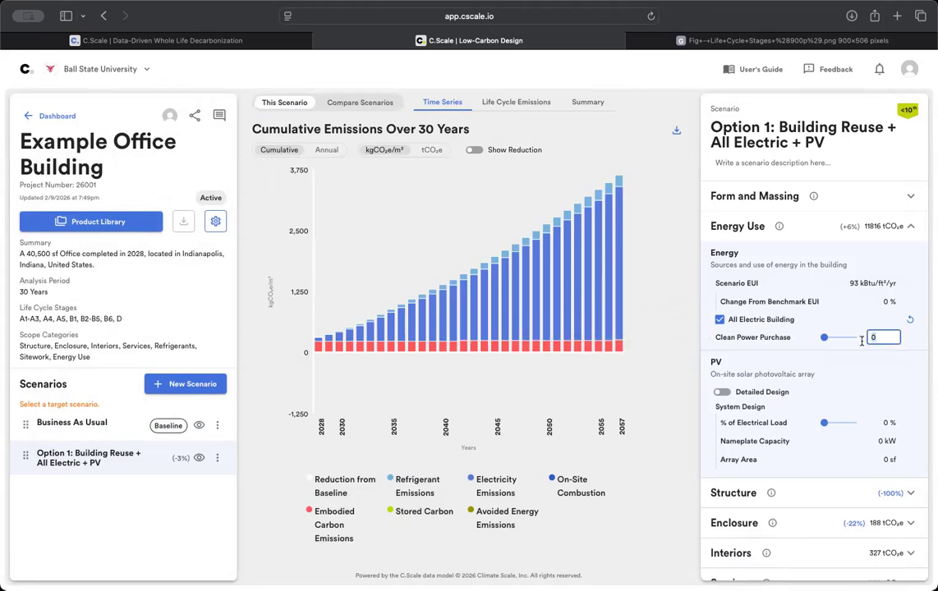
{"action": "type", "text": "25"}
{"action": "key", "text": "Return"}
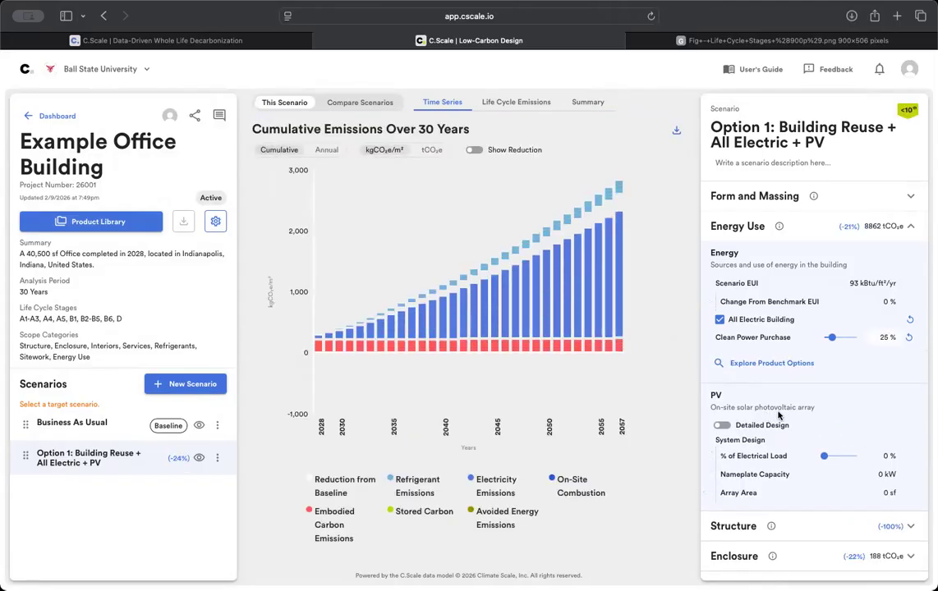
- Set on-site PV to cover 20% of the electrical load
{"action": "scroll", "coordinate": [777, 493], "scroll_direction": "down", "scroll_amount": 2}
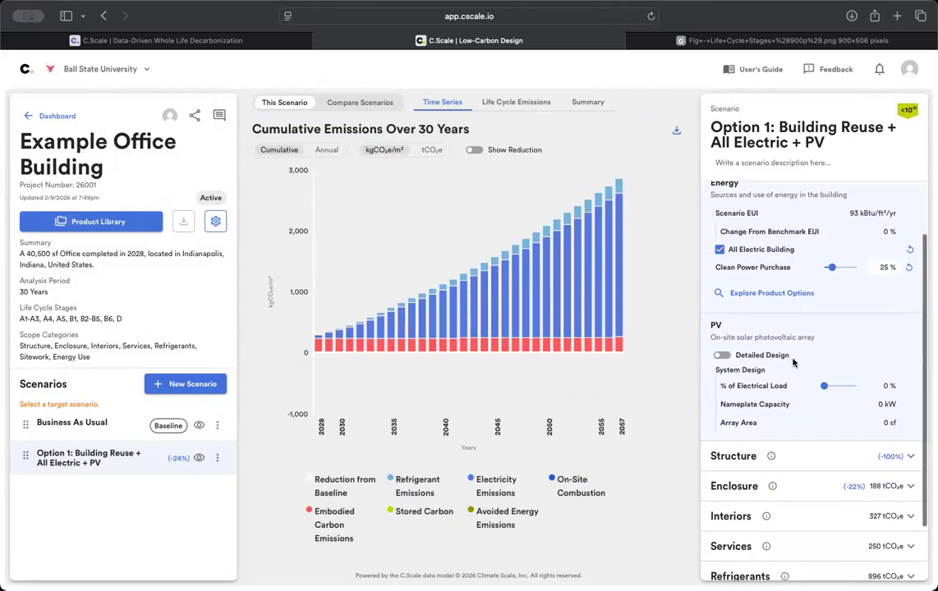
{"action": "left_click", "coordinate": [883, 389]}
{"action": "type", "text": "20"}
{"action": "key", "text": "Return"}
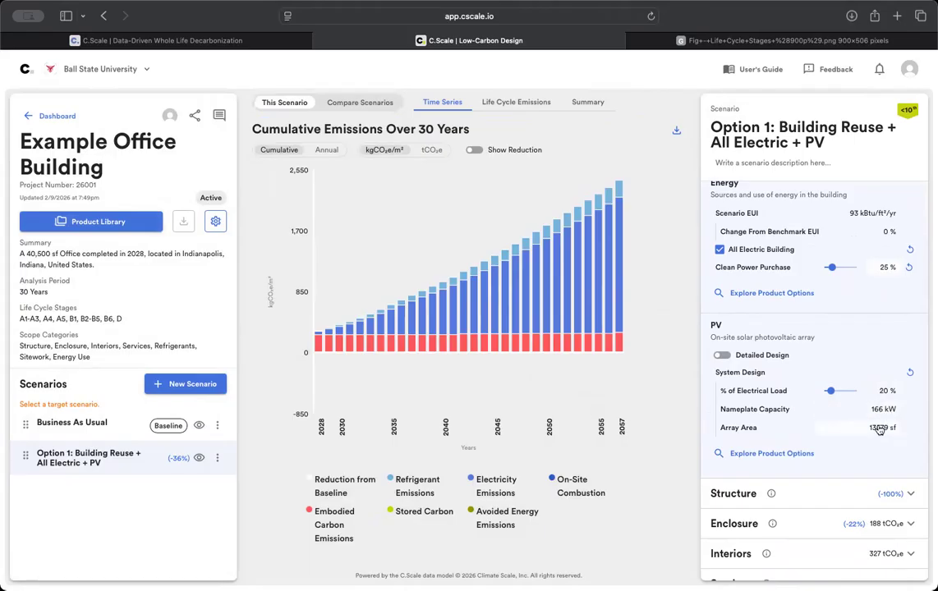
{"action": "mouse_move", "coordinate": [745, 432]}
- Set Option 1's PV array area to 8000 sf and open the scenario comparison
{"action": "left_click", "coordinate": [877, 432]}
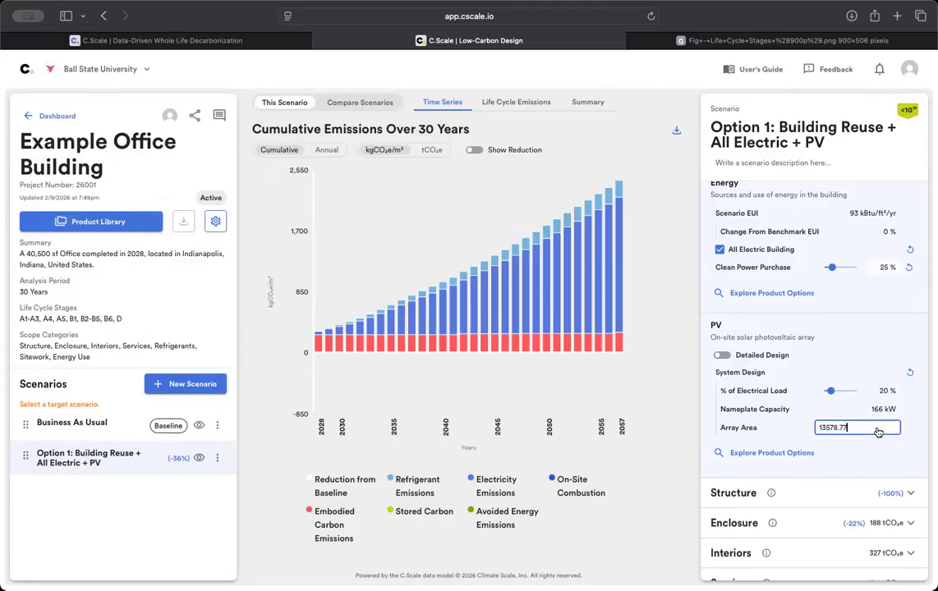
{"action": "left_click_drag", "start_coordinate": [857, 427], "coordinate": [799, 430]}
{"action": "type", "text": "8000"}
{"action": "key", "text": "Return"}
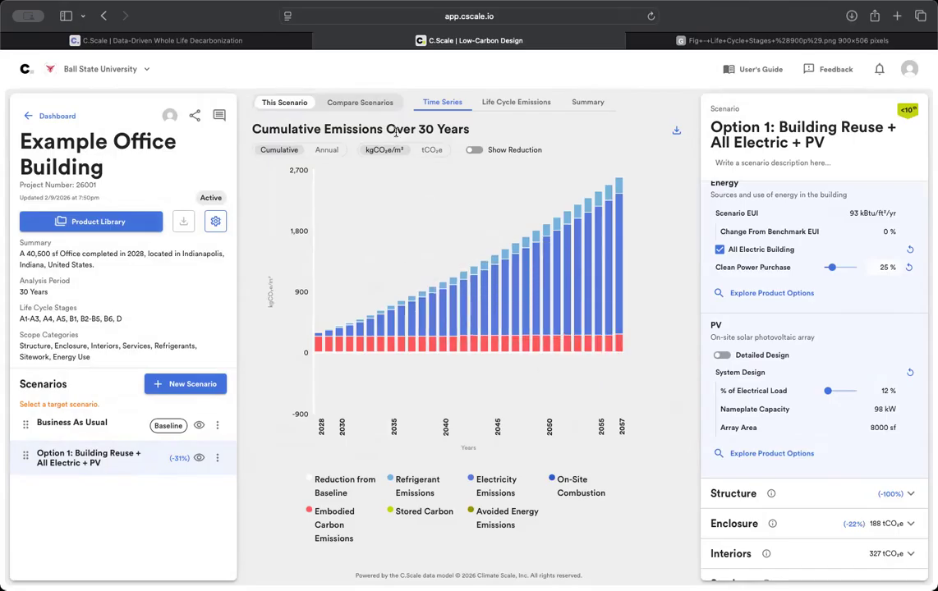
{"action": "left_click", "coordinate": [376, 108]}
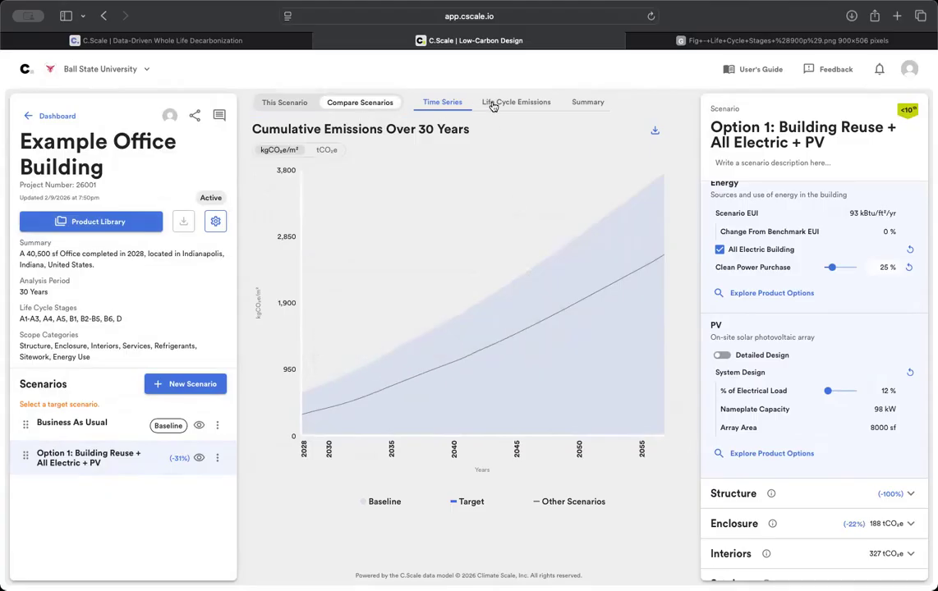
- Show each scenario's life cycle emissions with reduction from baseline, briefly checking the Summary chart
{"action": "left_click", "coordinate": [493, 104]}
{"action": "mouse_move", "coordinate": [518, 421]}
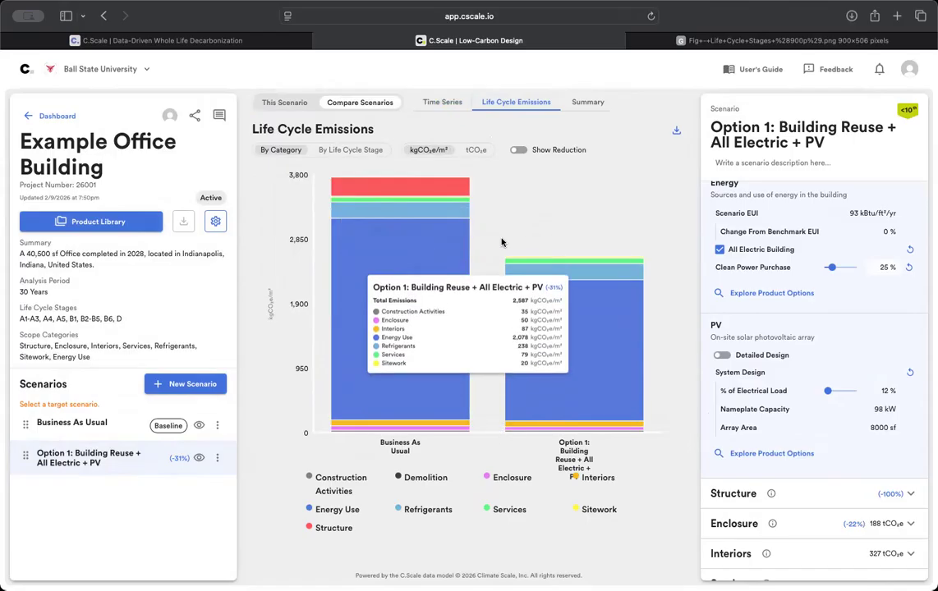
{"action": "left_click", "coordinate": [518, 149]}
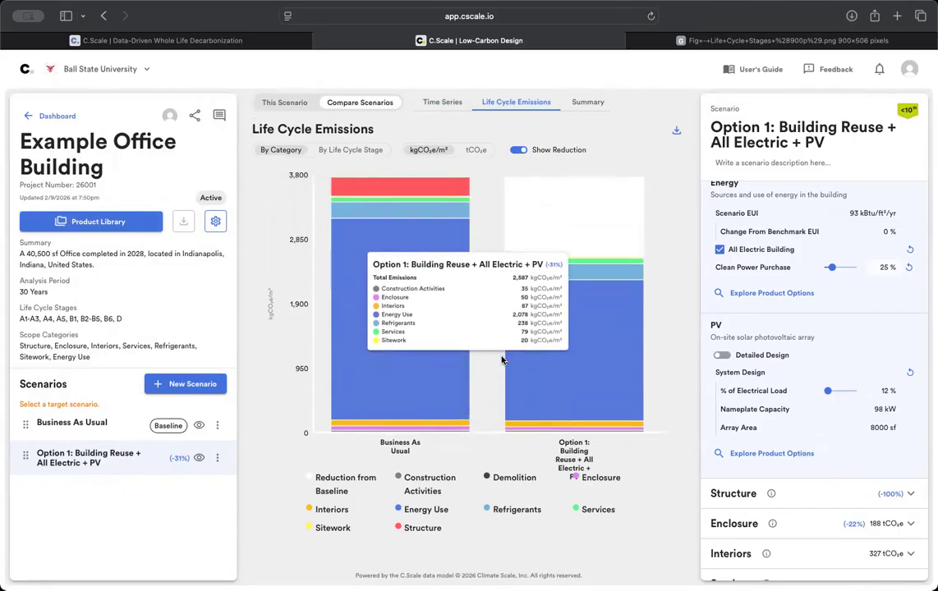
{"action": "left_click", "coordinate": [586, 104]}
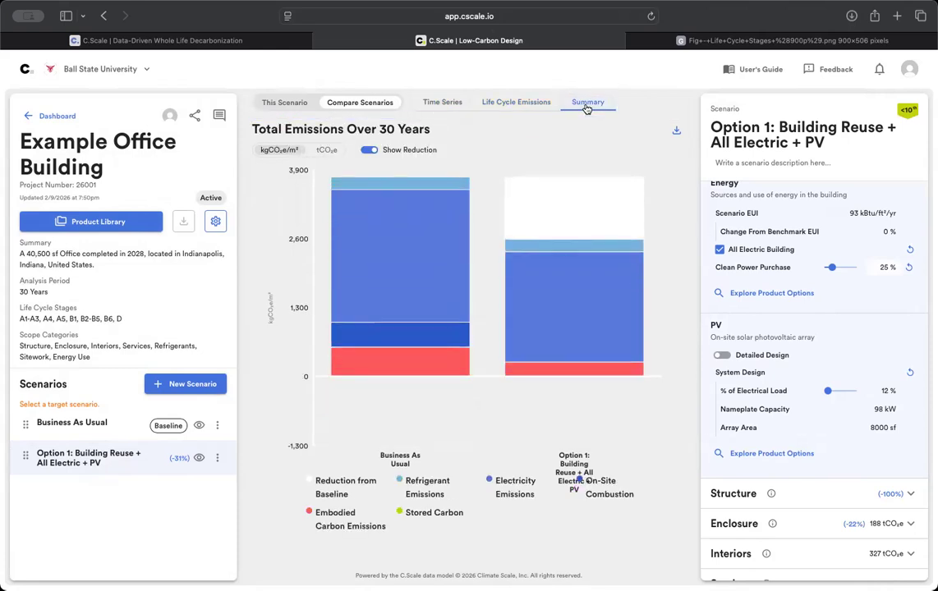
{"action": "left_click", "coordinate": [498, 107]}
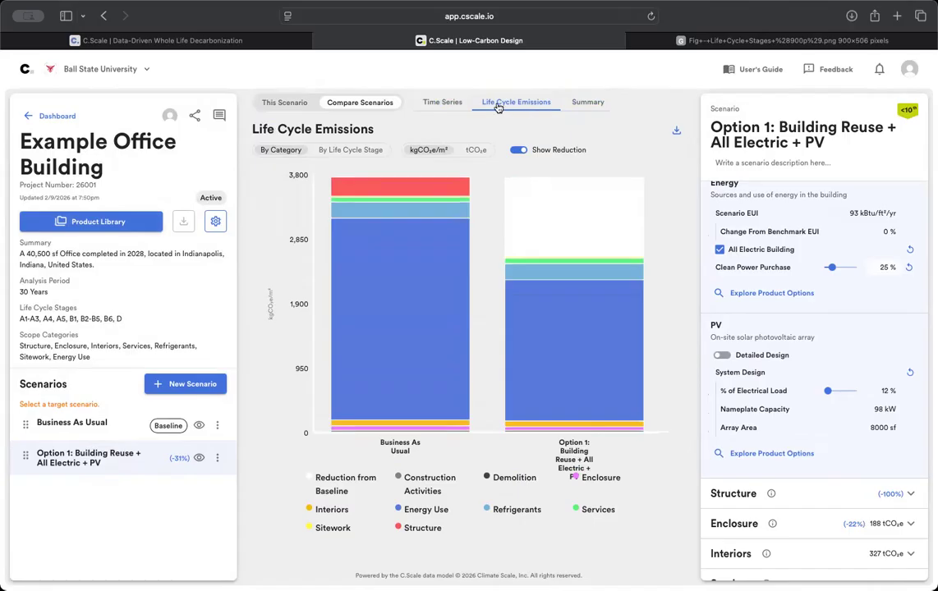
{"action": "mouse_move", "coordinate": [490, 275]}
- Duplicate Business As Usual and rename the copy 'Option 2: Mass Timber + All Electric + PV'
{"action": "left_click", "coordinate": [218, 427]}
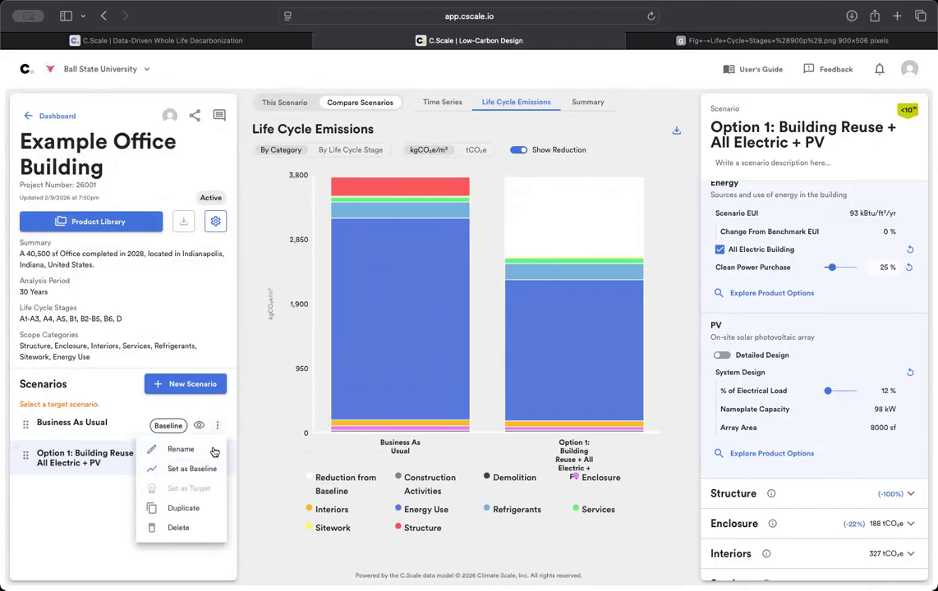
{"action": "left_click", "coordinate": [193, 509]}
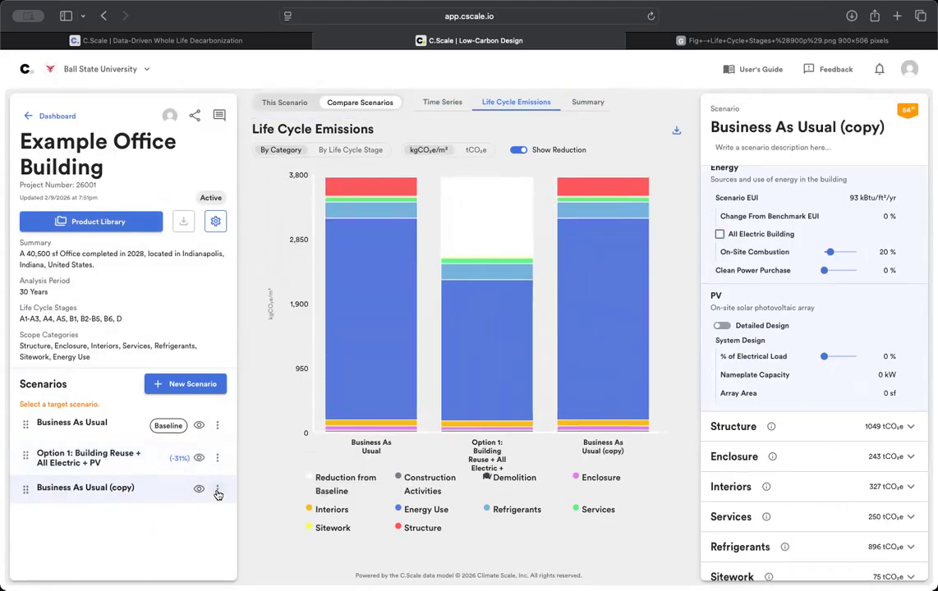
{"action": "left_click", "coordinate": [216, 488]}
{"action": "left_click", "coordinate": [188, 488]}
{"action": "left_click_drag", "start_coordinate": [450, 318], "coordinate": [295, 314]}
{"action": "type", "text": "Op"}
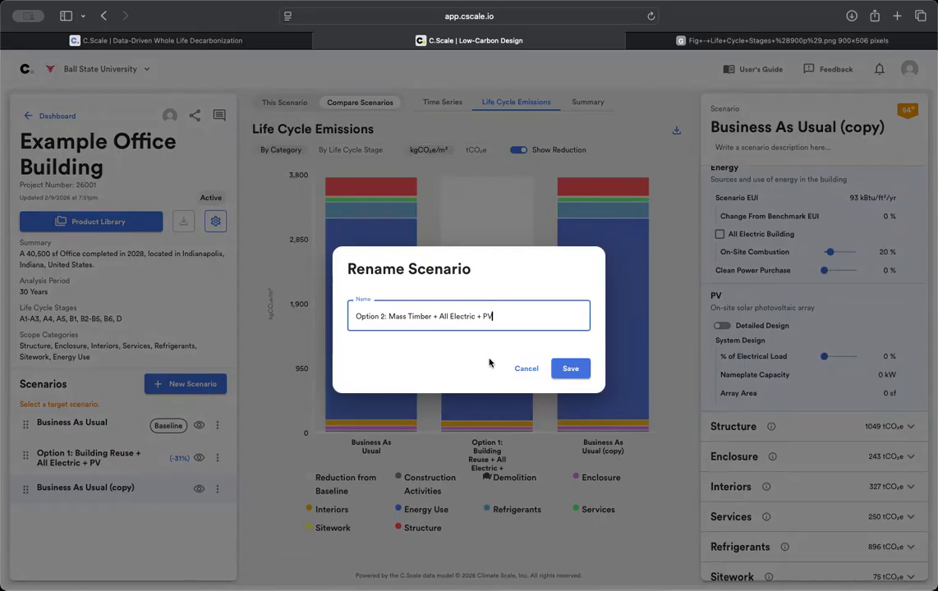
{"action": "left_click", "coordinate": [570, 369]}
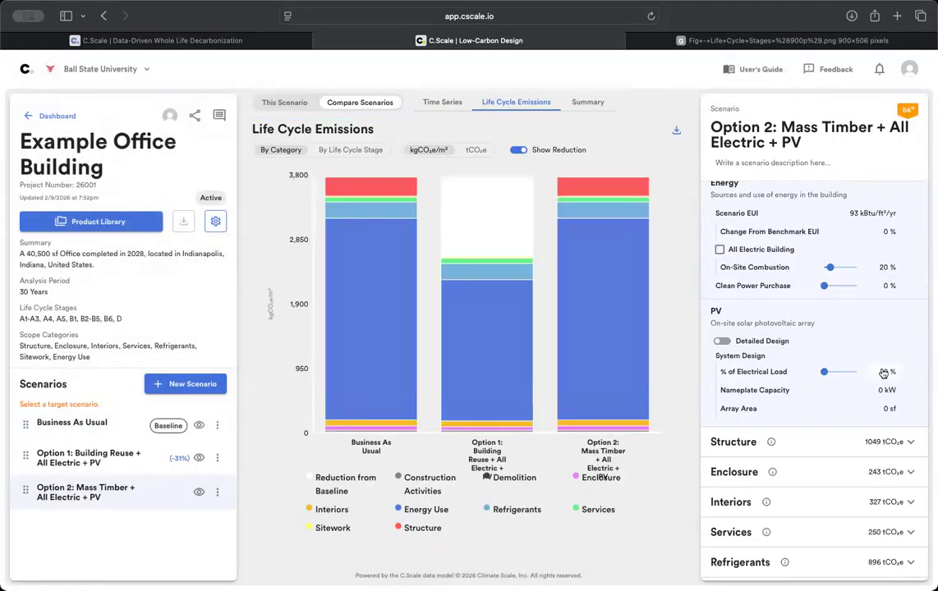
- Make Option 2 an all-electric building with 25% clean power purchase
{"action": "left_click", "coordinate": [720, 249]}
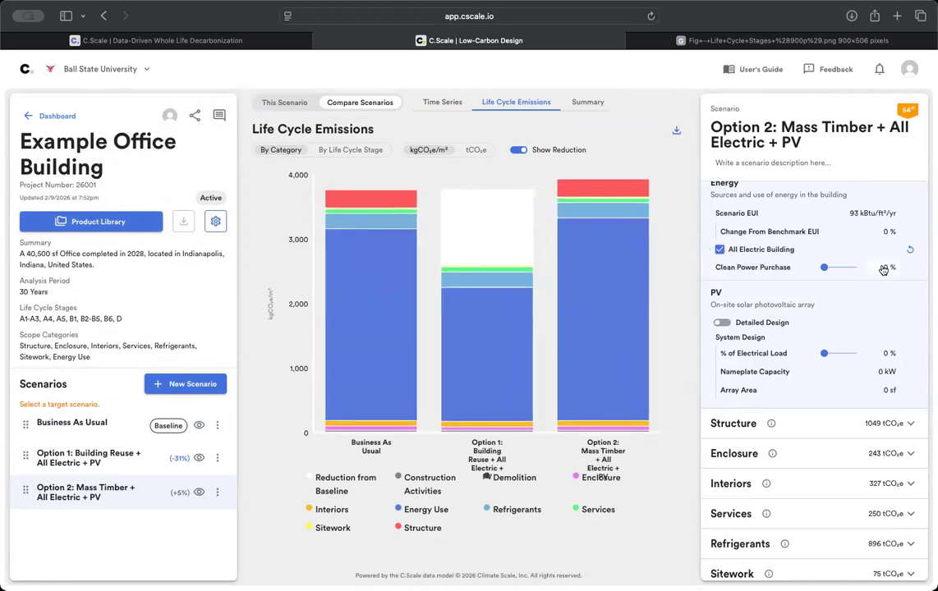
{"action": "left_click", "coordinate": [883, 269]}
{"action": "type", "text": "25"}
{"action": "key", "text": "Return"}
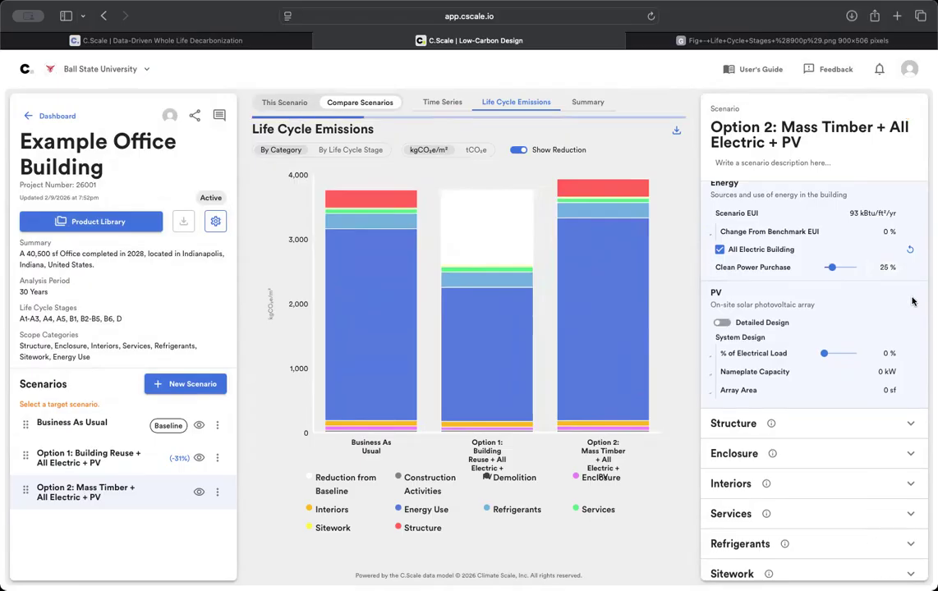
- Give Option 2 an 8000 sf PV array
{"action": "left_click", "coordinate": [131, 458]}
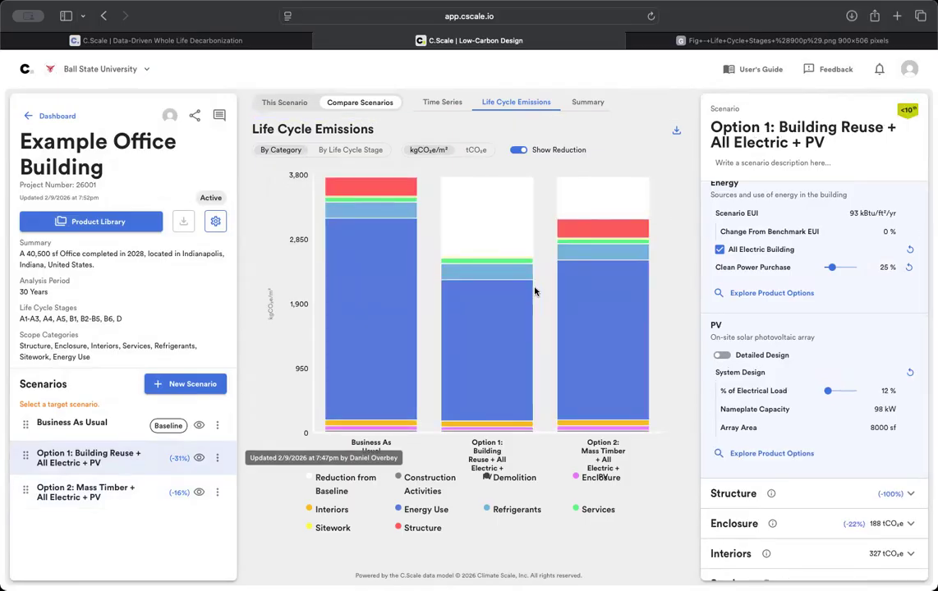
{"action": "left_click", "coordinate": [130, 496]}
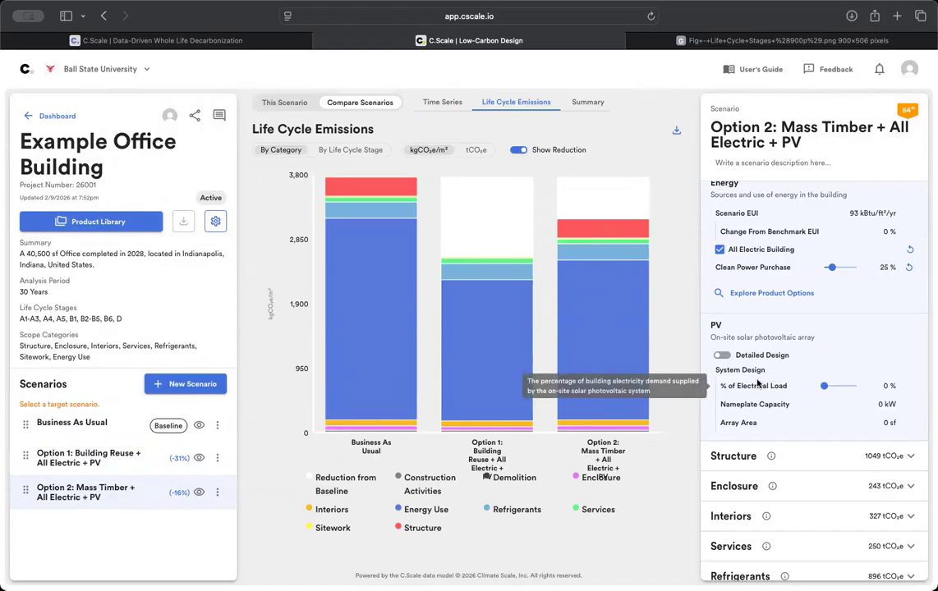
{"action": "left_click", "coordinate": [879, 422]}
{"action": "type", "text": "8000"}
{"action": "key", "text": "Return"}
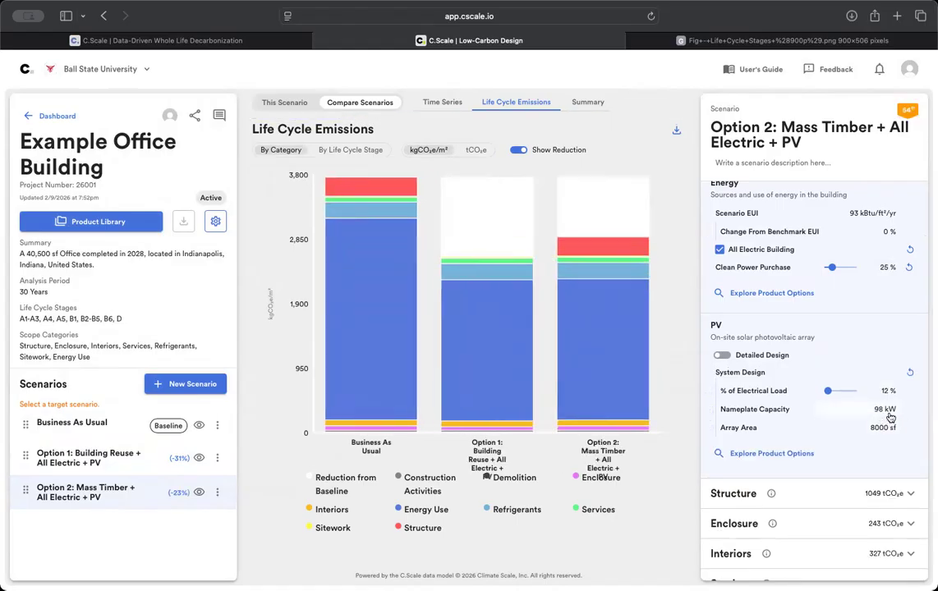
- Expand Option 2's Enclosure settings and check Option 1's reuse values for reference
{"action": "scroll", "coordinate": [801, 490], "scroll_direction": "down", "scroll_amount": 3}
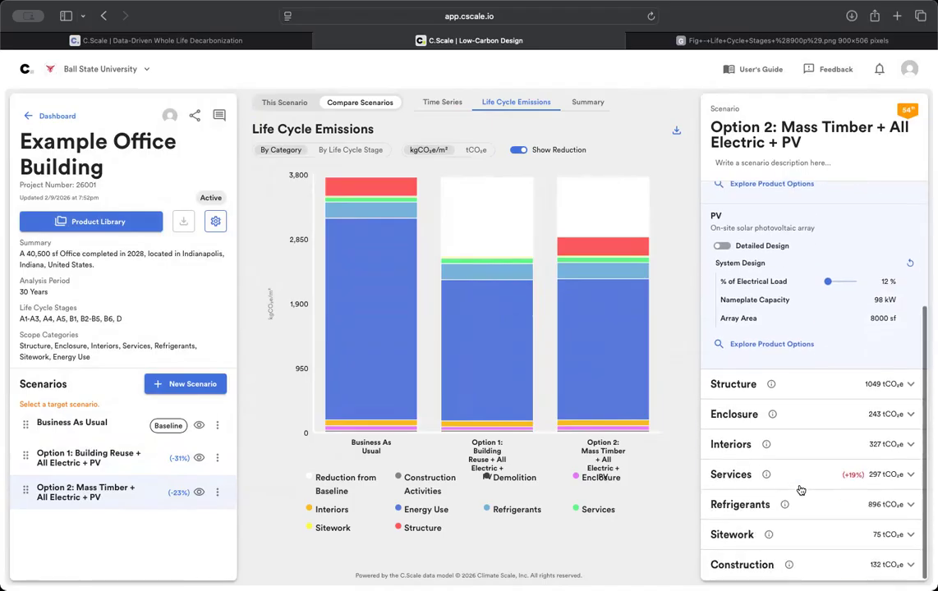
{"action": "left_click", "coordinate": [792, 413]}
{"action": "scroll", "coordinate": [792, 412], "scroll_direction": "down", "scroll_amount": 7}
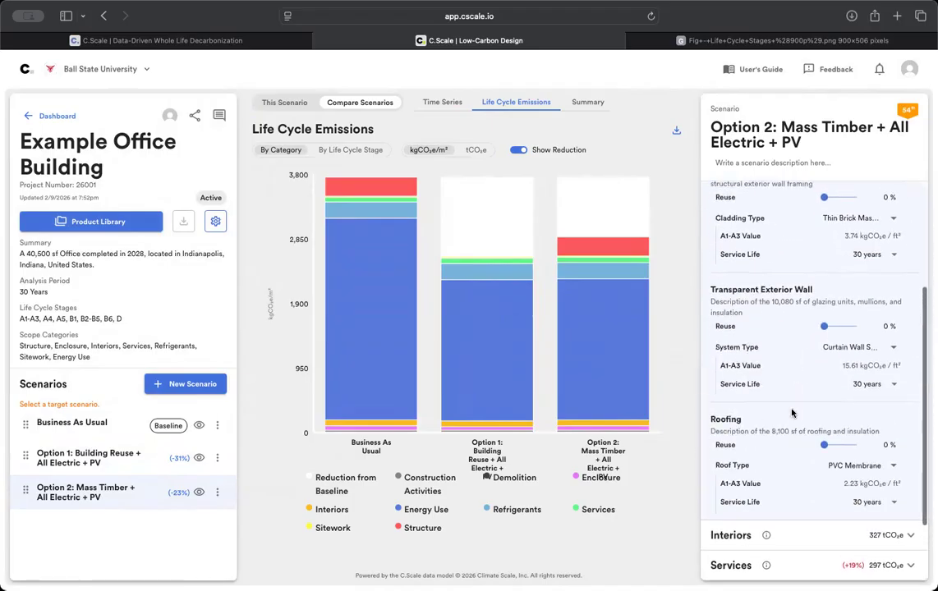
{"action": "scroll", "coordinate": [786, 255], "scroll_direction": "up", "scroll_amount": 1}
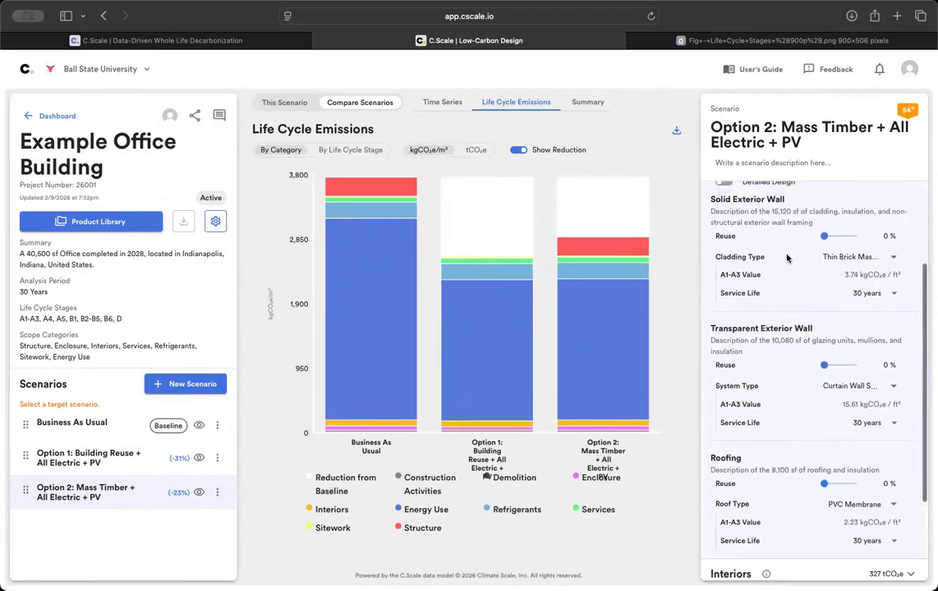
{"action": "scroll", "coordinate": [790, 204], "scroll_direction": "up", "scroll_amount": 1}
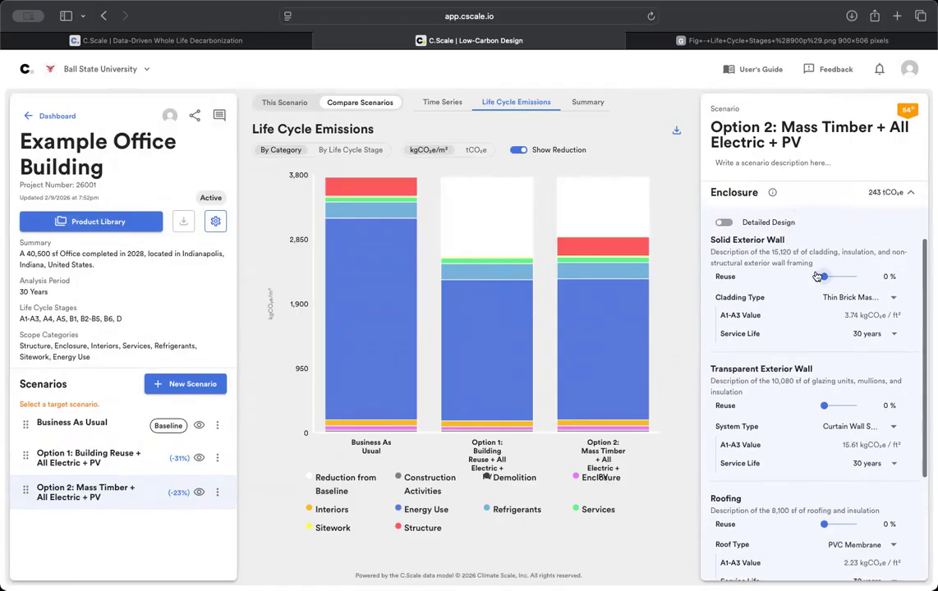
{"action": "scroll", "coordinate": [817, 277], "scroll_direction": "up", "scroll_amount": 1}
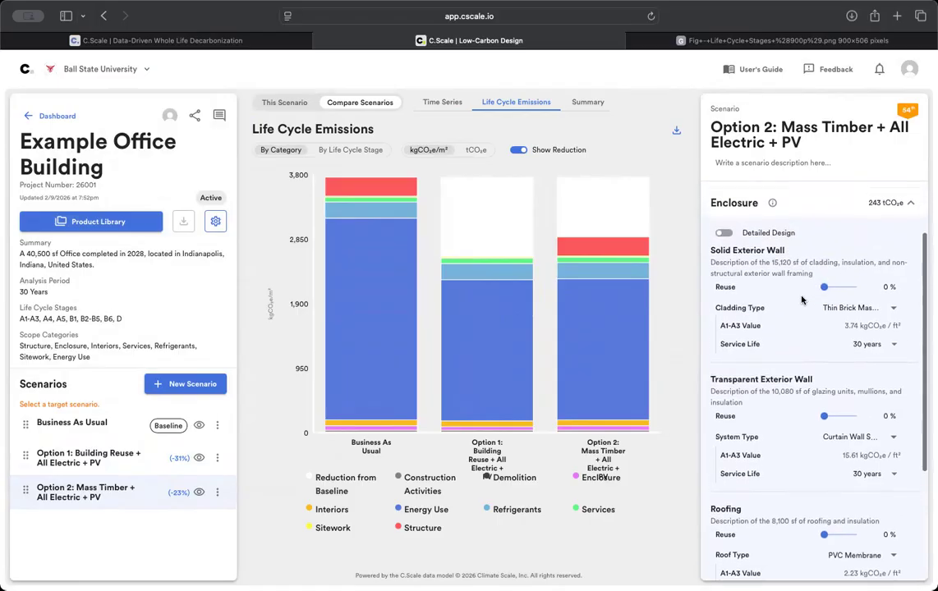
{"action": "left_click", "coordinate": [131, 464]}
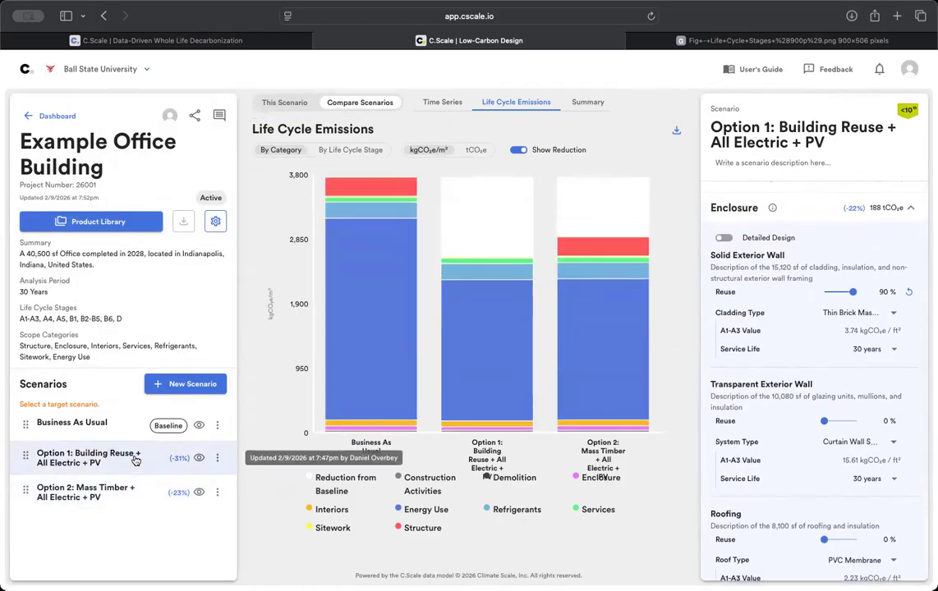
- Set Option 2's solid exterior wall reuse to 90%, then collapse Enclosure
{"action": "left_click", "coordinate": [124, 490]}
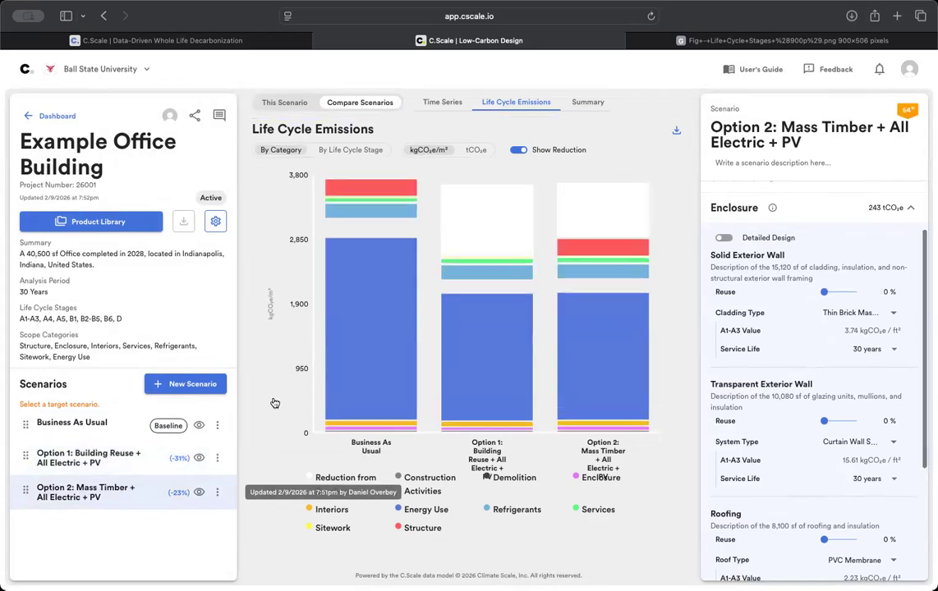
{"action": "left_click", "coordinate": [879, 293]}
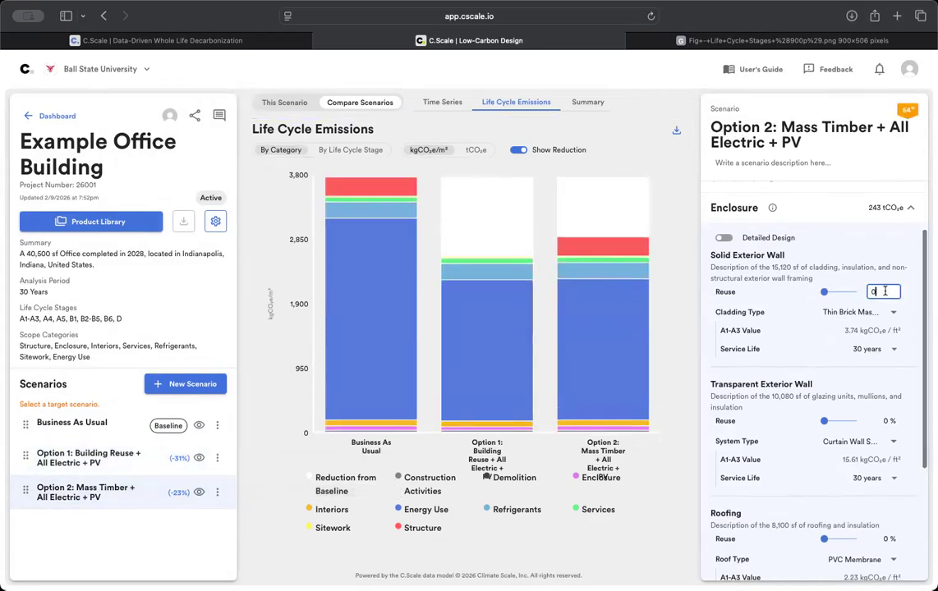
{"action": "type", "text": "90"}
{"action": "key", "text": "Return"}
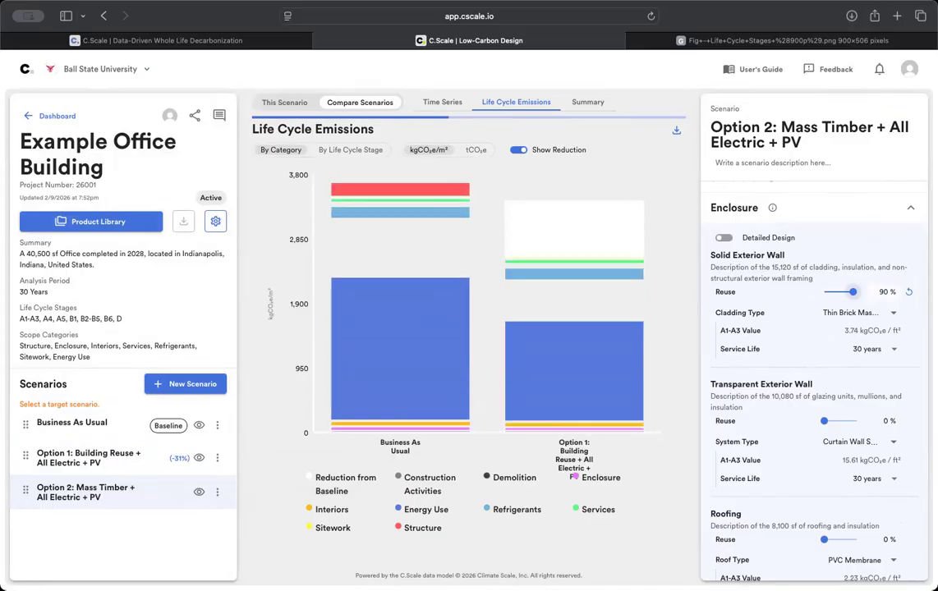
{"action": "scroll", "coordinate": [829, 326], "scroll_direction": "down", "scroll_amount": 3}
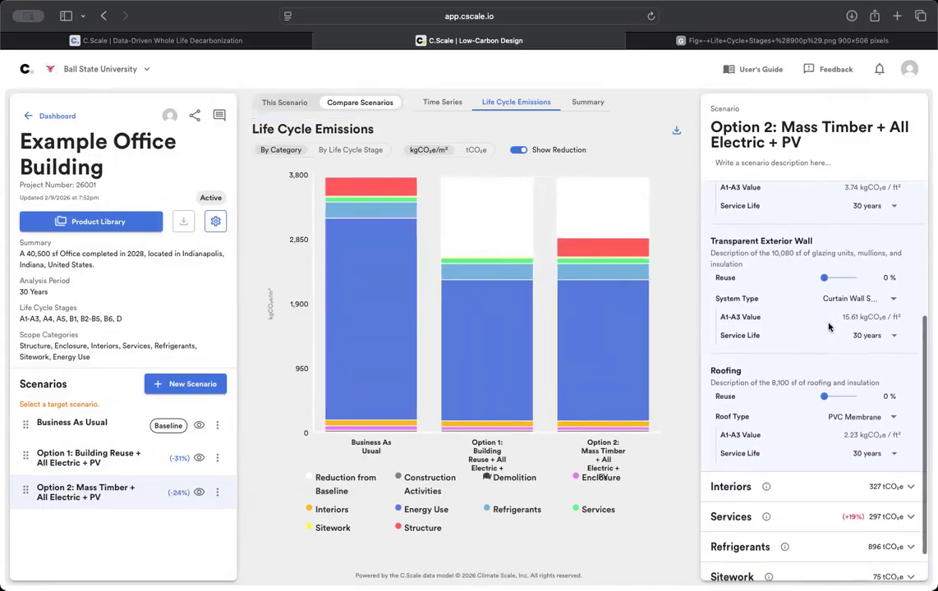
{"action": "scroll", "coordinate": [828, 327], "scroll_direction": "up", "scroll_amount": 3}
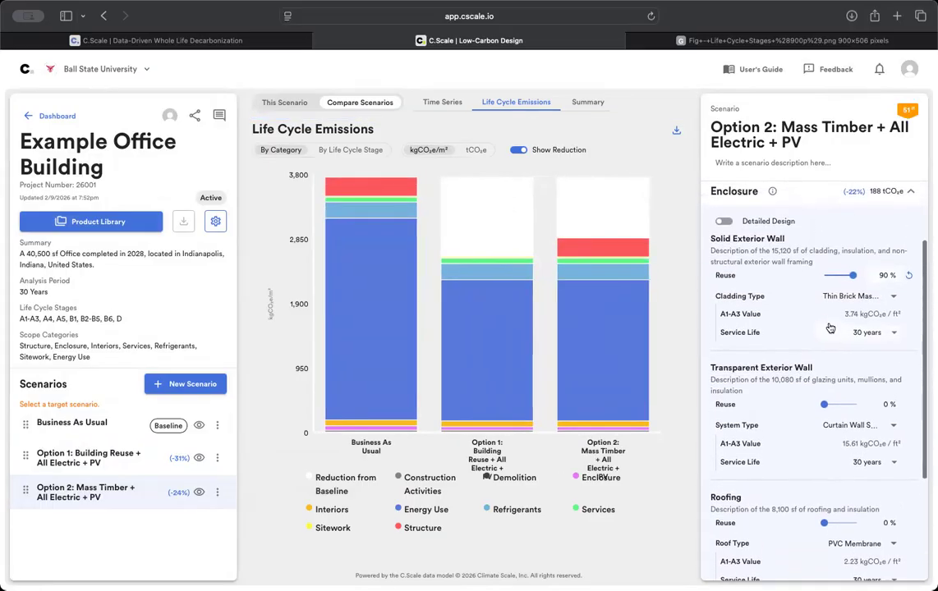
{"action": "scroll", "coordinate": [829, 328], "scroll_direction": "up", "scroll_amount": 2}
{"action": "left_click", "coordinate": [809, 232]}
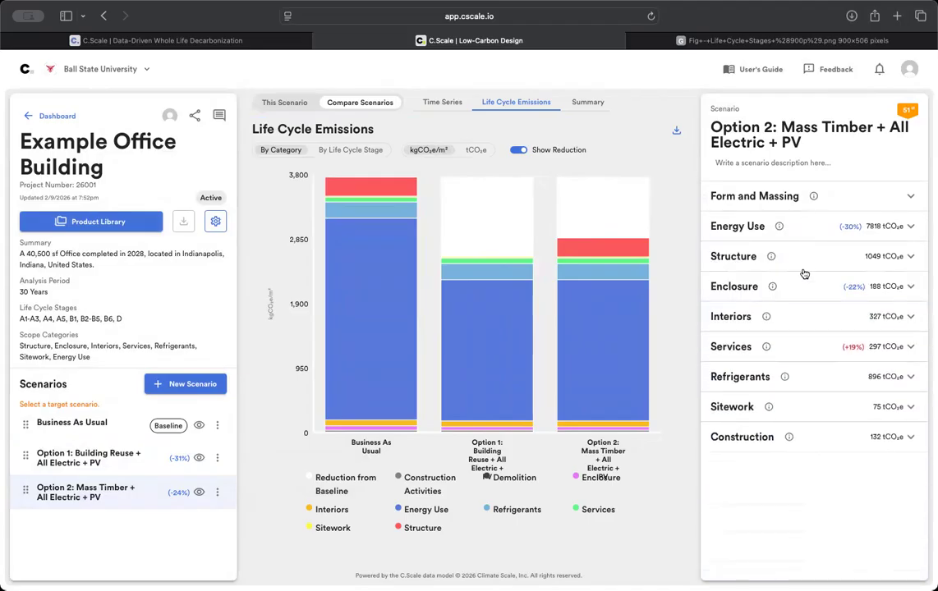
- Set Option 2's primary structure to Mass Timber
{"action": "left_click", "coordinate": [808, 258]}
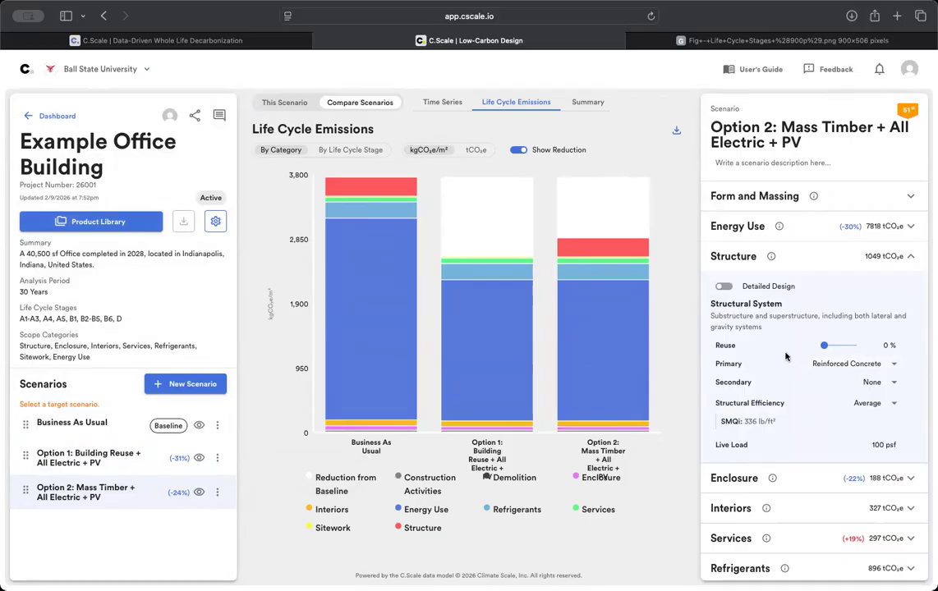
{"action": "left_click", "coordinate": [851, 366]}
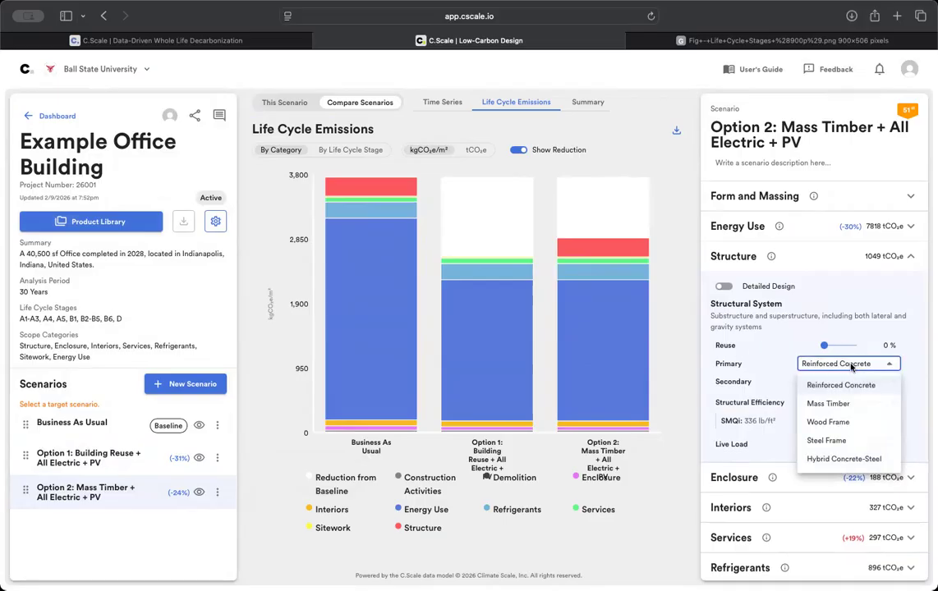
{"action": "left_click", "coordinate": [841, 403]}
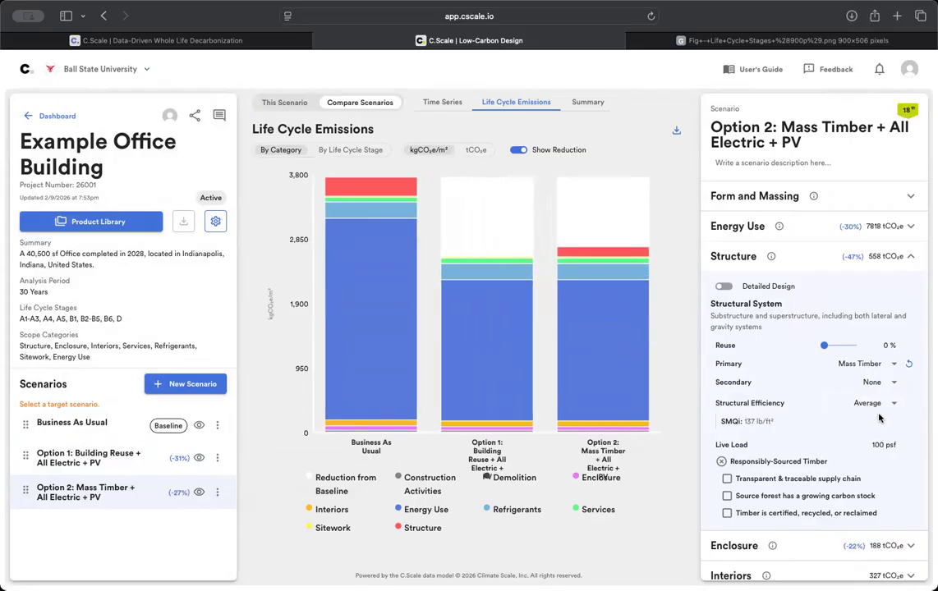
- Mark the timber as traceable, from a growing carbon stock, and certified/recycled/reclaimed
{"action": "scroll", "coordinate": [768, 398], "scroll_direction": "down", "scroll_amount": 1}
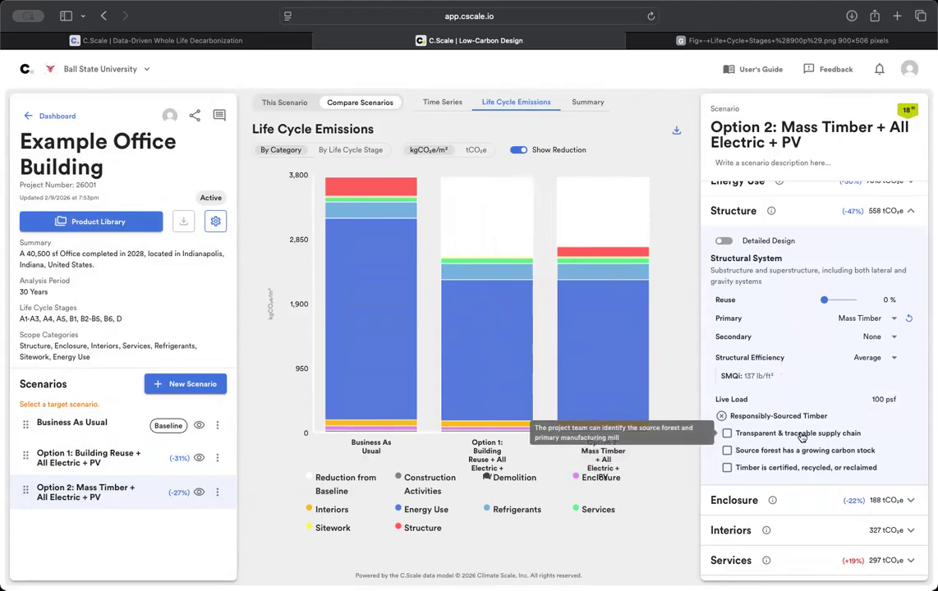
{"action": "left_click", "coordinate": [727, 433]}
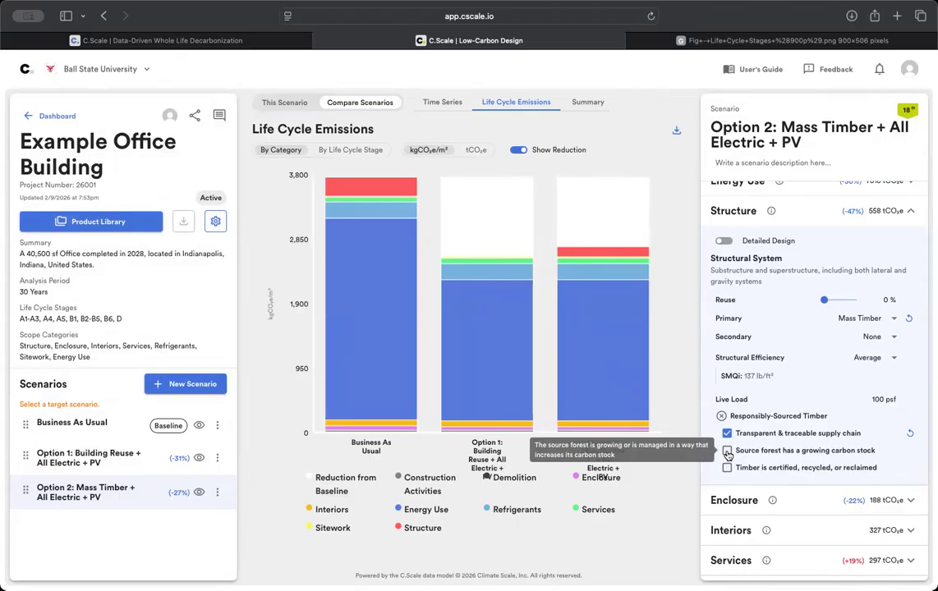
{"action": "left_click", "coordinate": [727, 451]}
{"action": "left_click", "coordinate": [727, 467]}
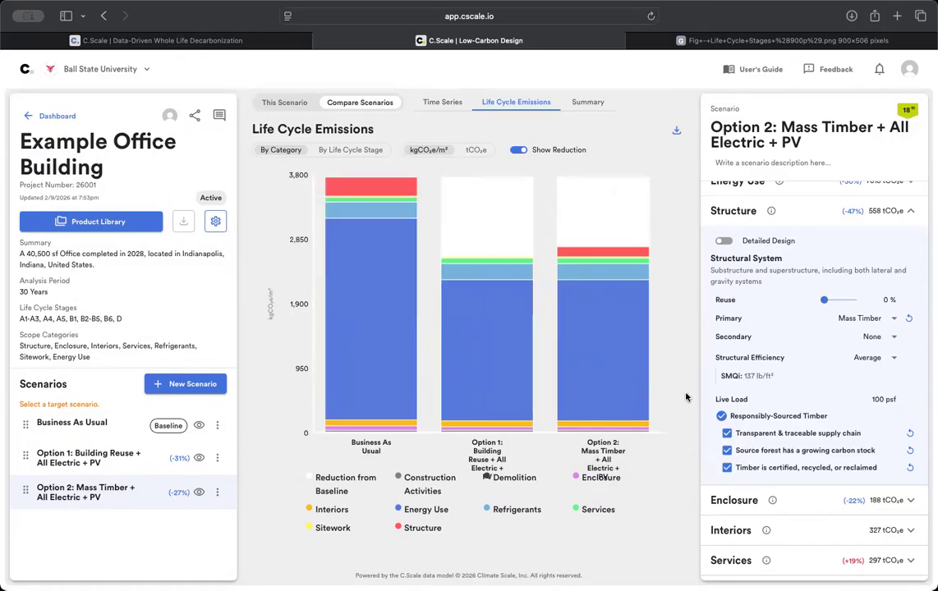
{"action": "mouse_move", "coordinate": [624, 349]}
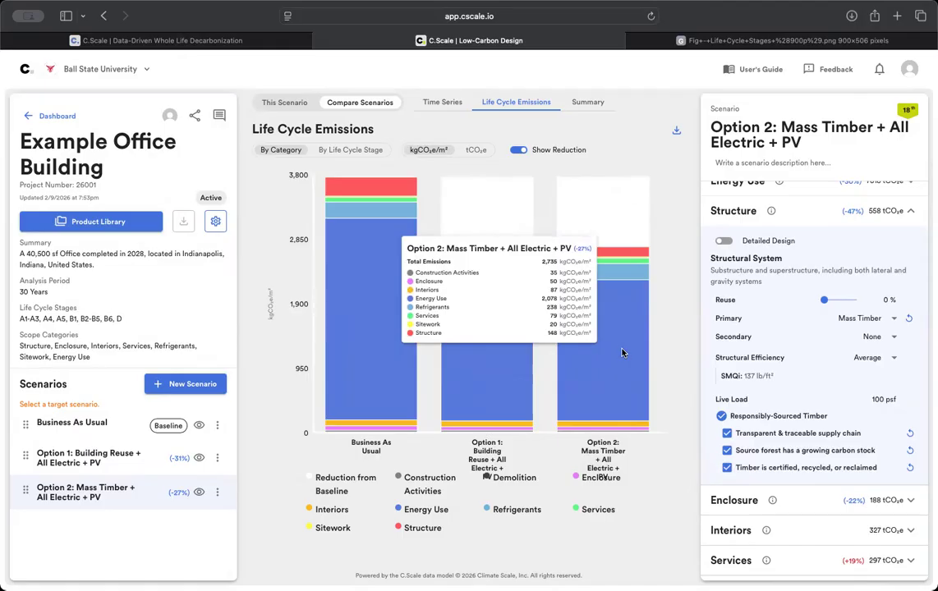
{"action": "mouse_move", "coordinate": [364, 259]}
{"action": "mouse_move", "coordinate": [498, 384]}
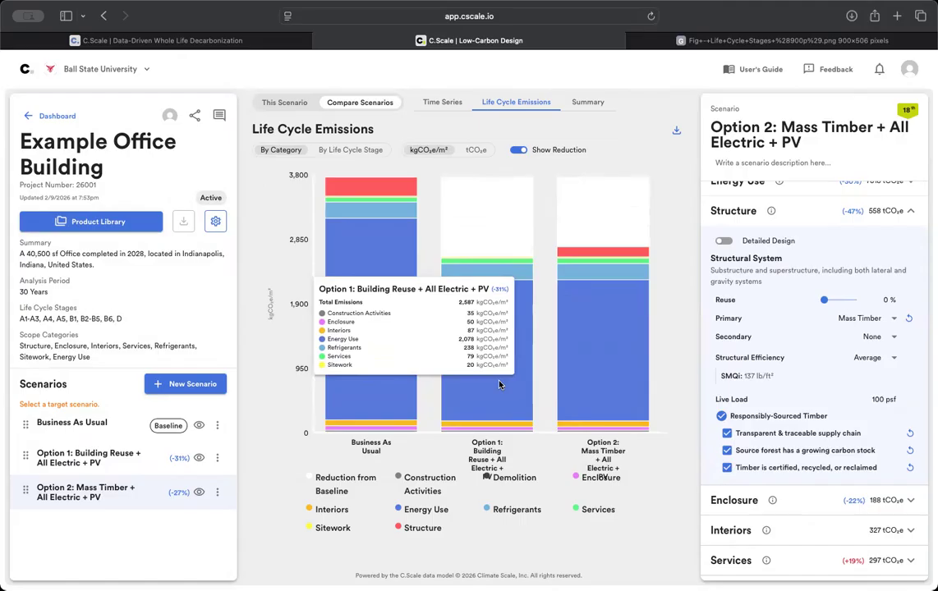
{"action": "mouse_move", "coordinate": [599, 373]}
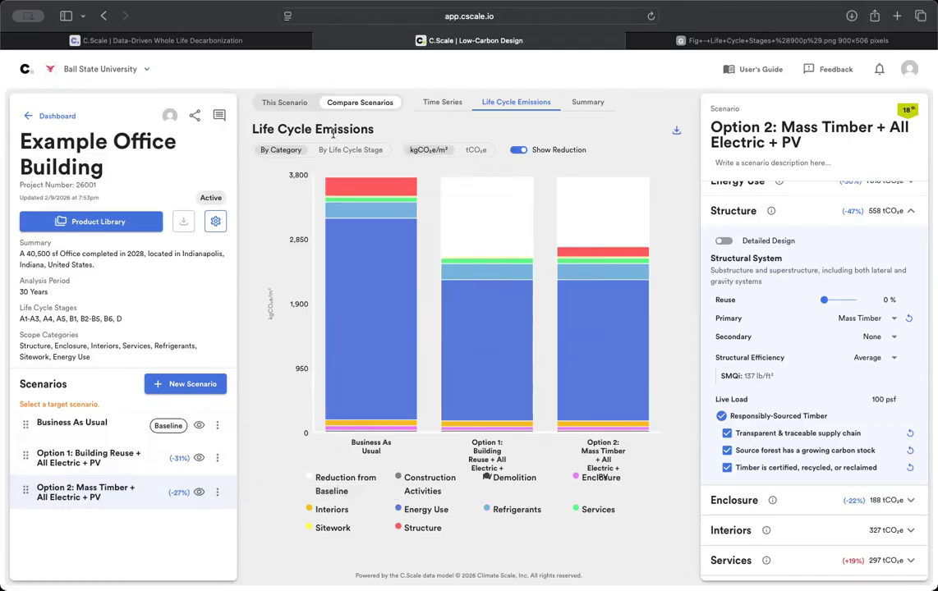
{"action": "left_click", "coordinate": [274, 102]}
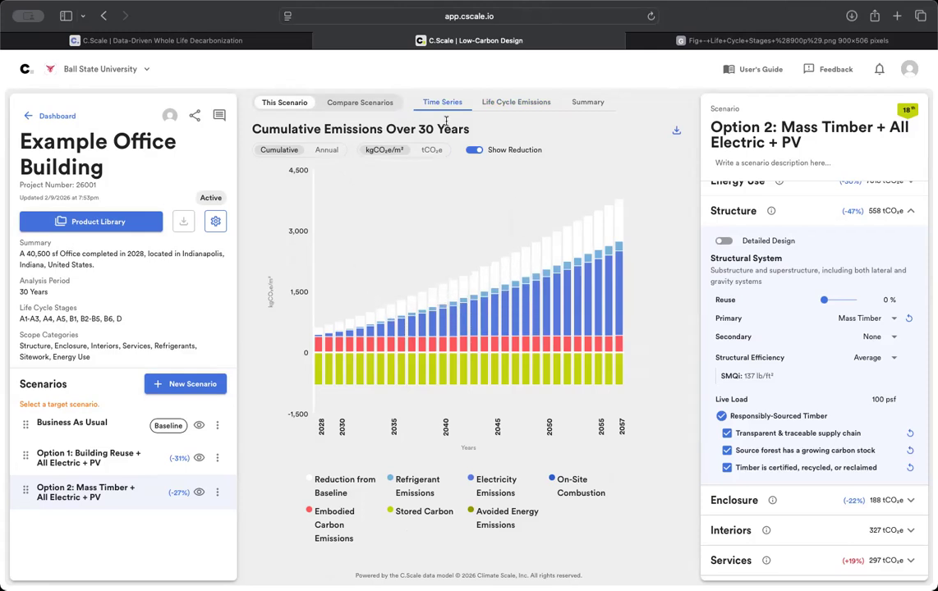
{"action": "left_click", "coordinate": [391, 108]}
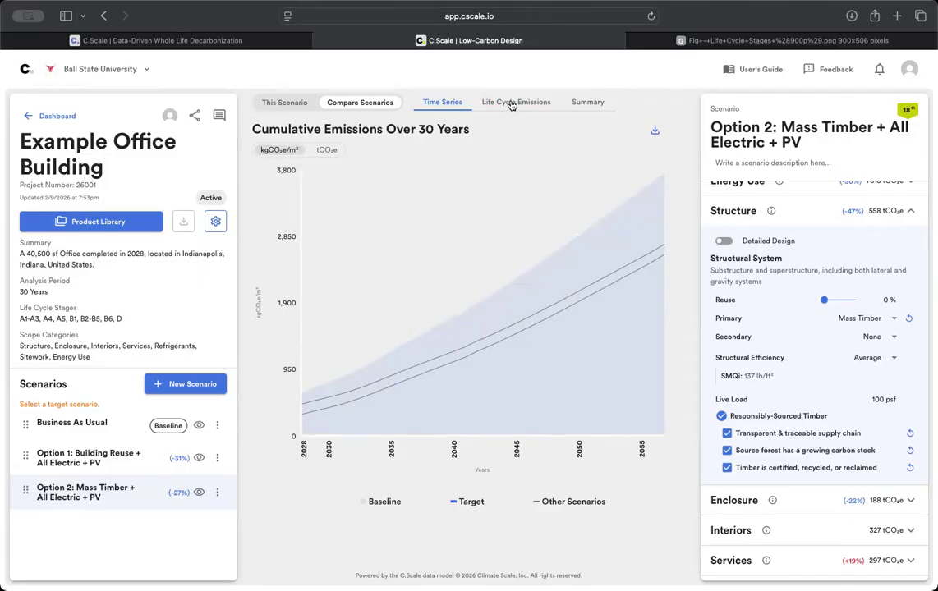
{"action": "left_click", "coordinate": [536, 107]}
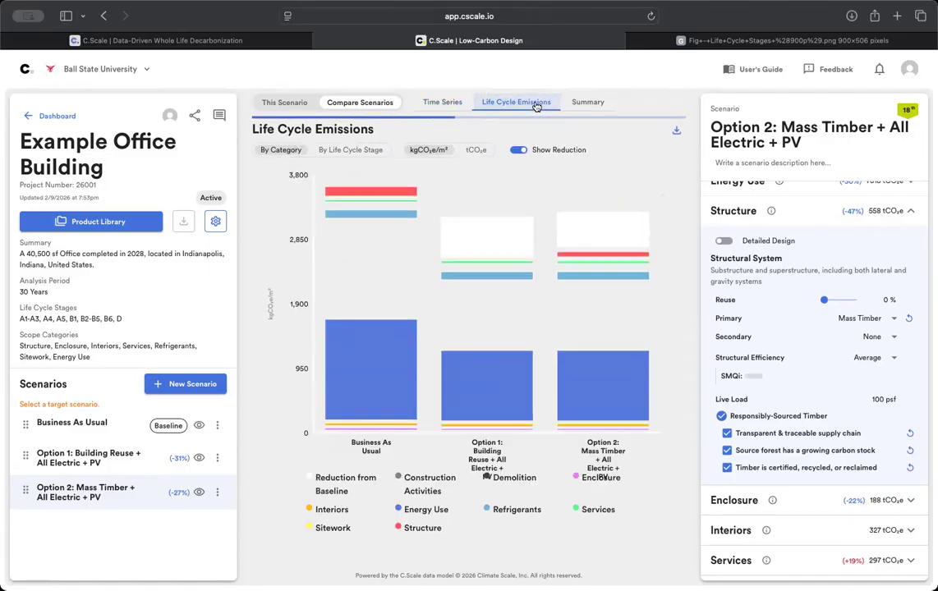
- Show the Total Emissions Over 30 Years summary chart, then collapse the Structure settings
{"action": "left_click", "coordinate": [579, 104]}
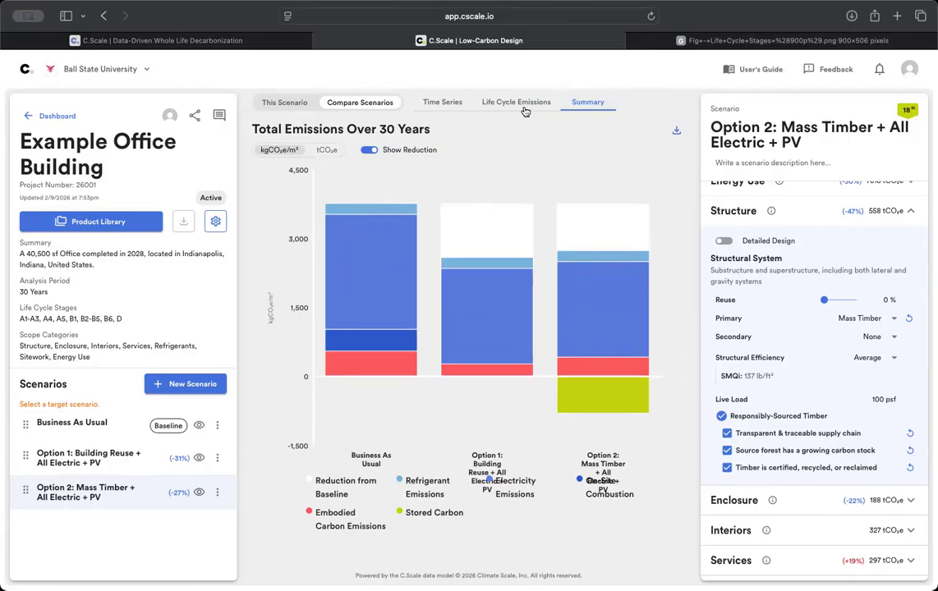
{"action": "left_click_drag", "start_coordinate": [253, 129], "coordinate": [322, 130]}
{"action": "left_click", "coordinate": [428, 162]}
{"action": "mouse_move", "coordinate": [565, 335]}
{"action": "mouse_move", "coordinate": [576, 390]}
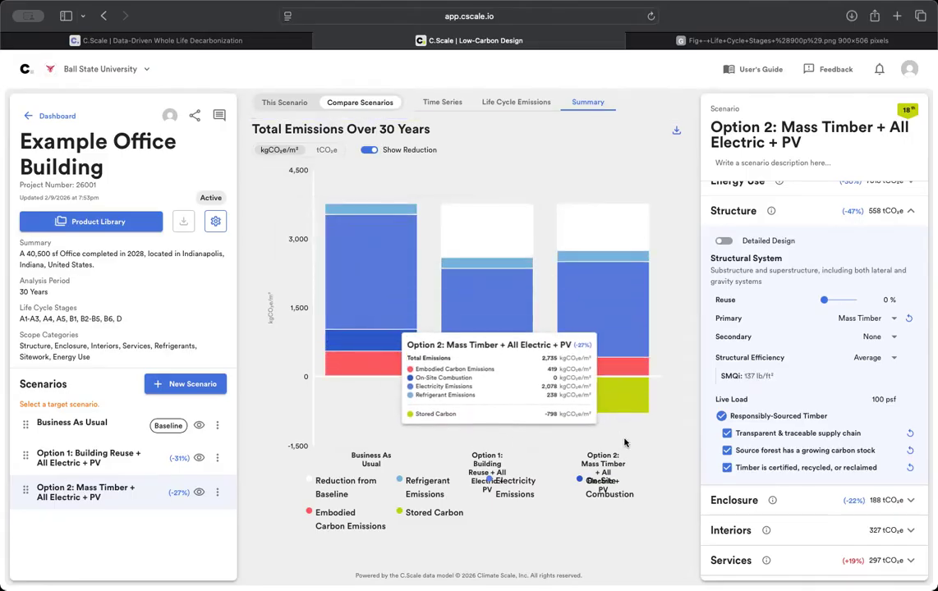
{"action": "left_click", "coordinate": [796, 213]}
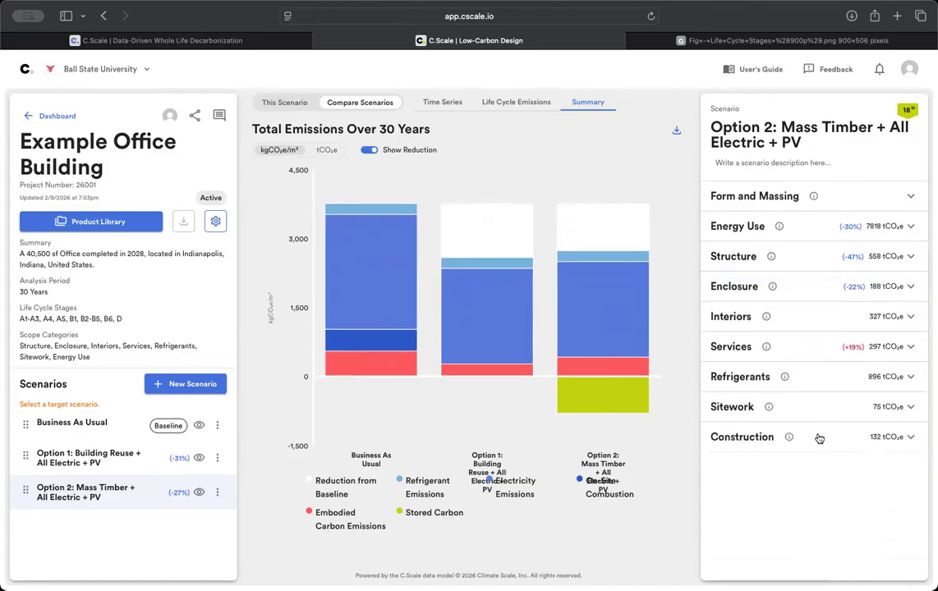